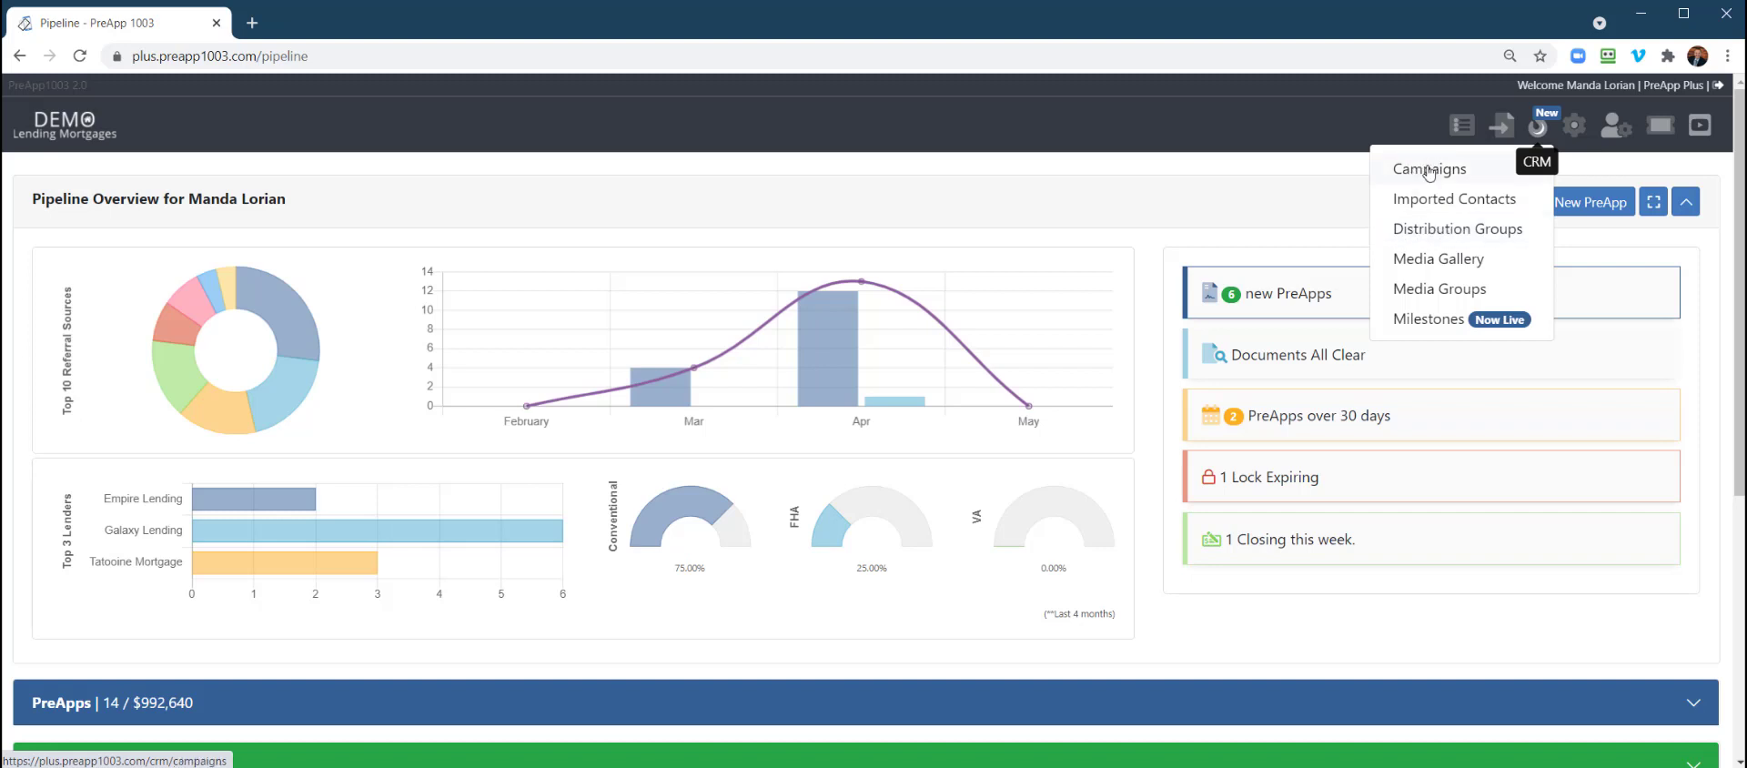
# Open the CRM distribution groups and review the list of existing groups
pyautogui.click(1451, 233)
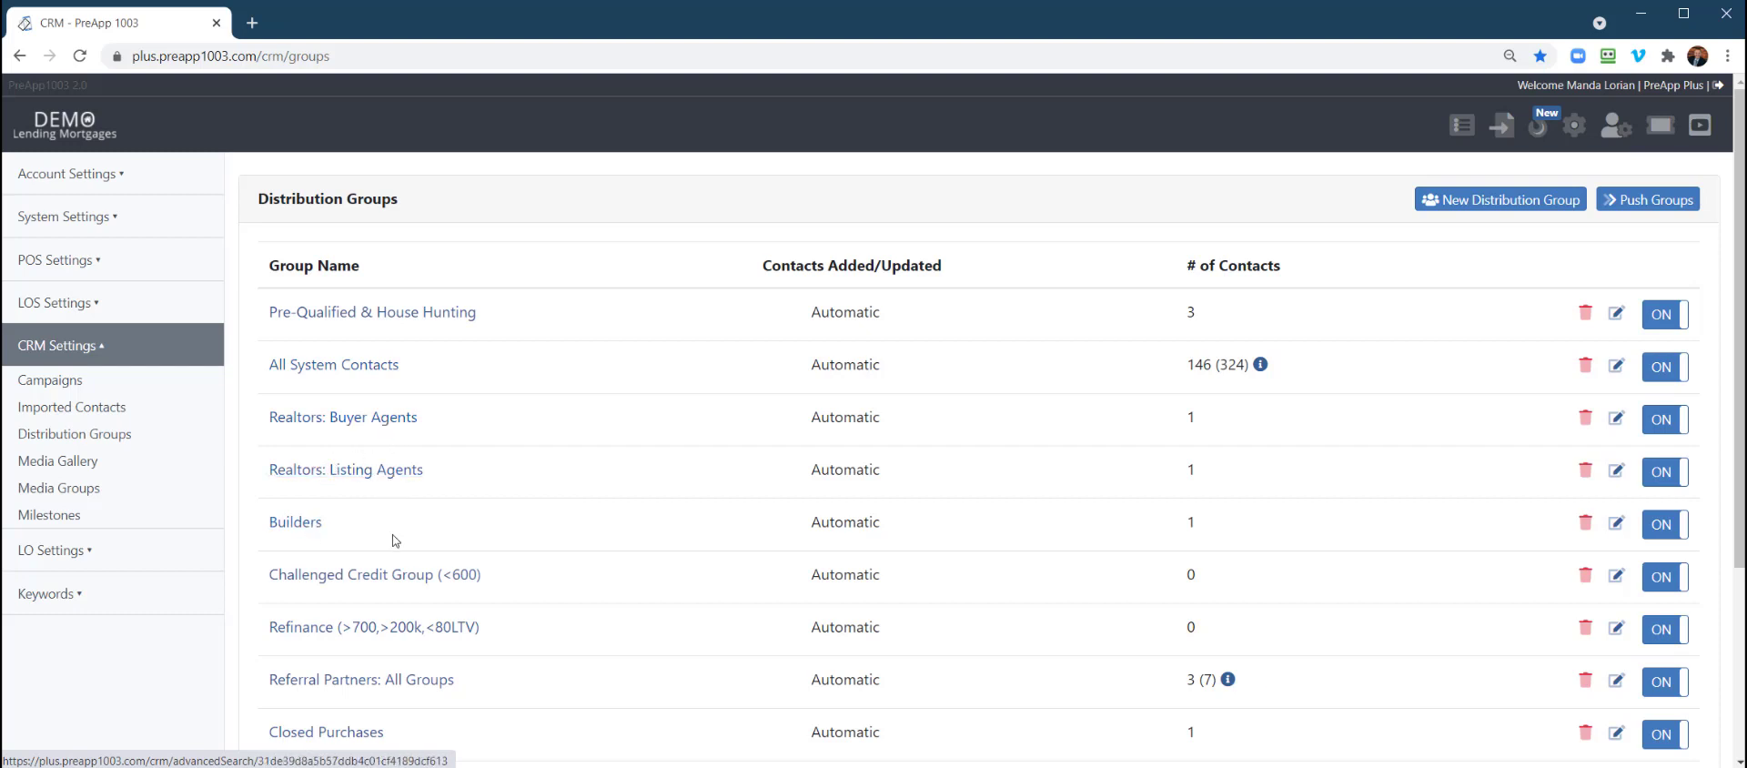
pyautogui.scroll(-1, 309, 510)
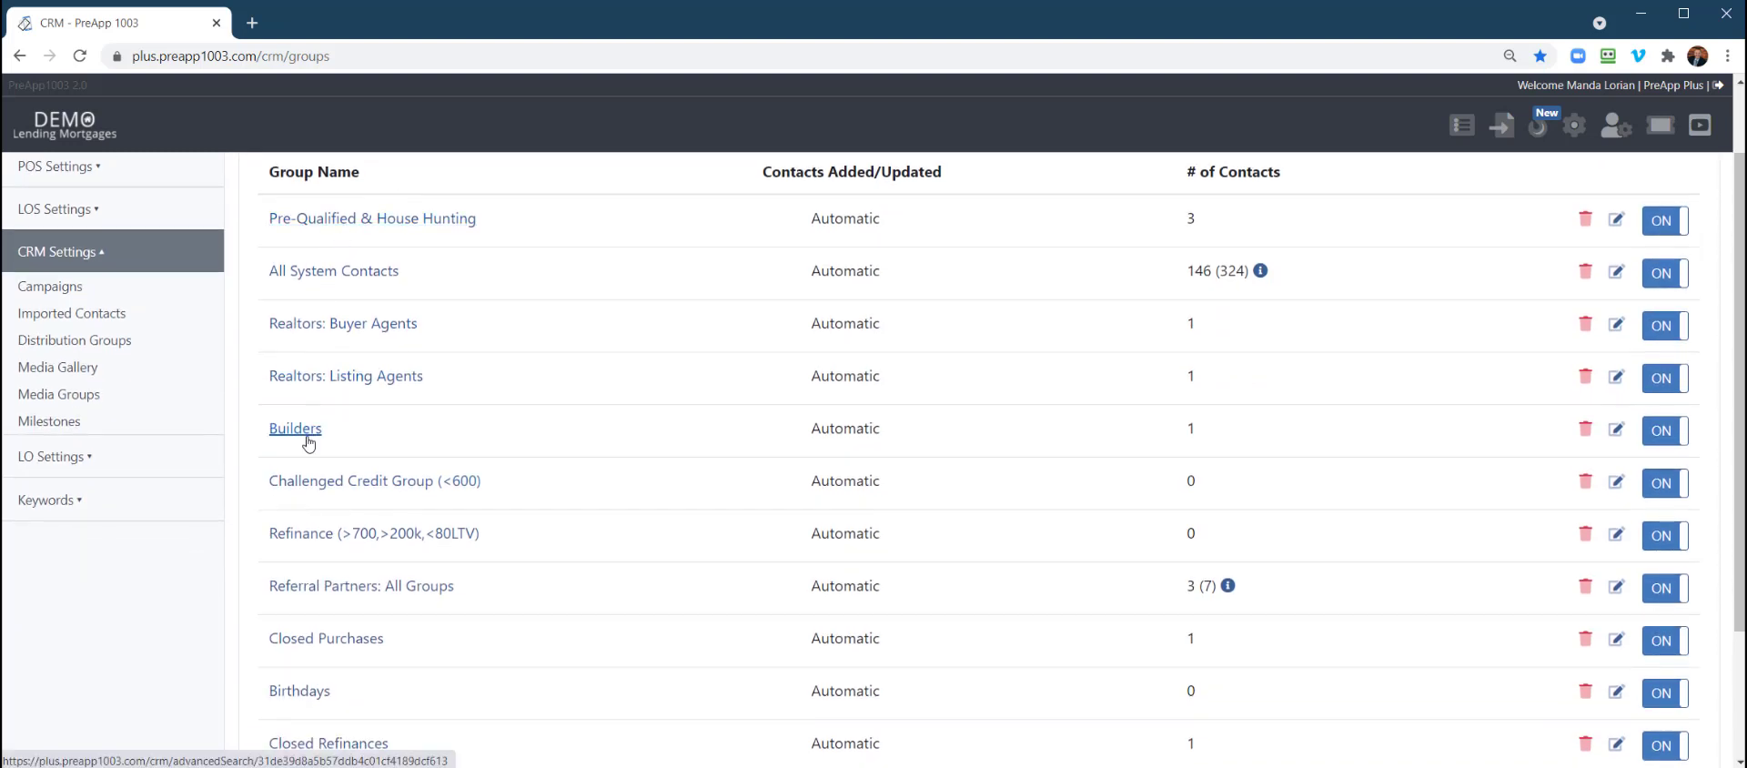
pyautogui.scroll(-1, 314, 391)
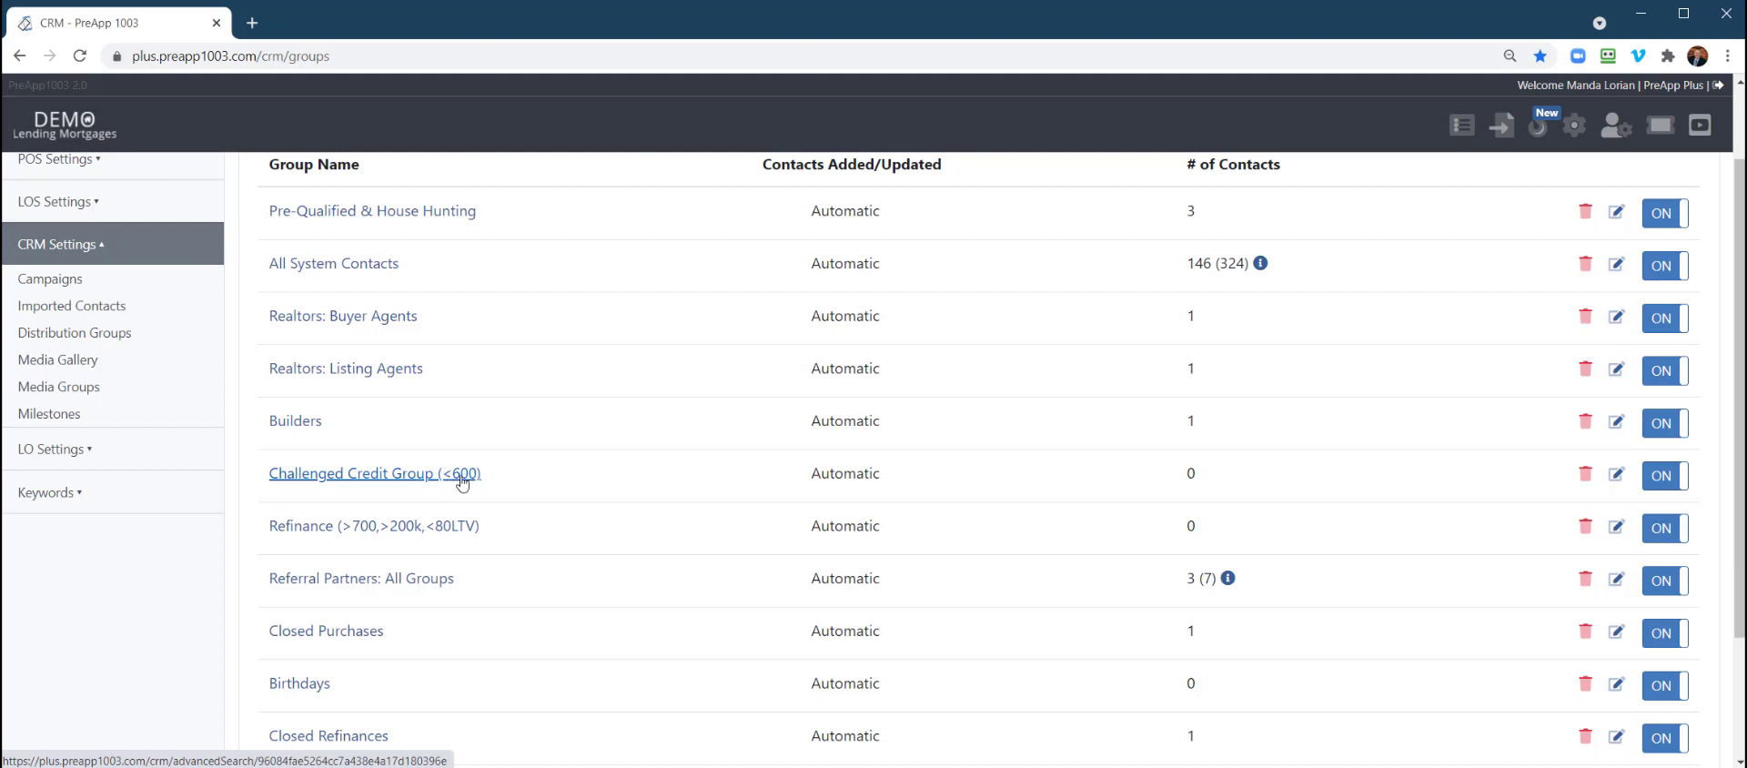
pyautogui.scroll(-2, 314, 492)
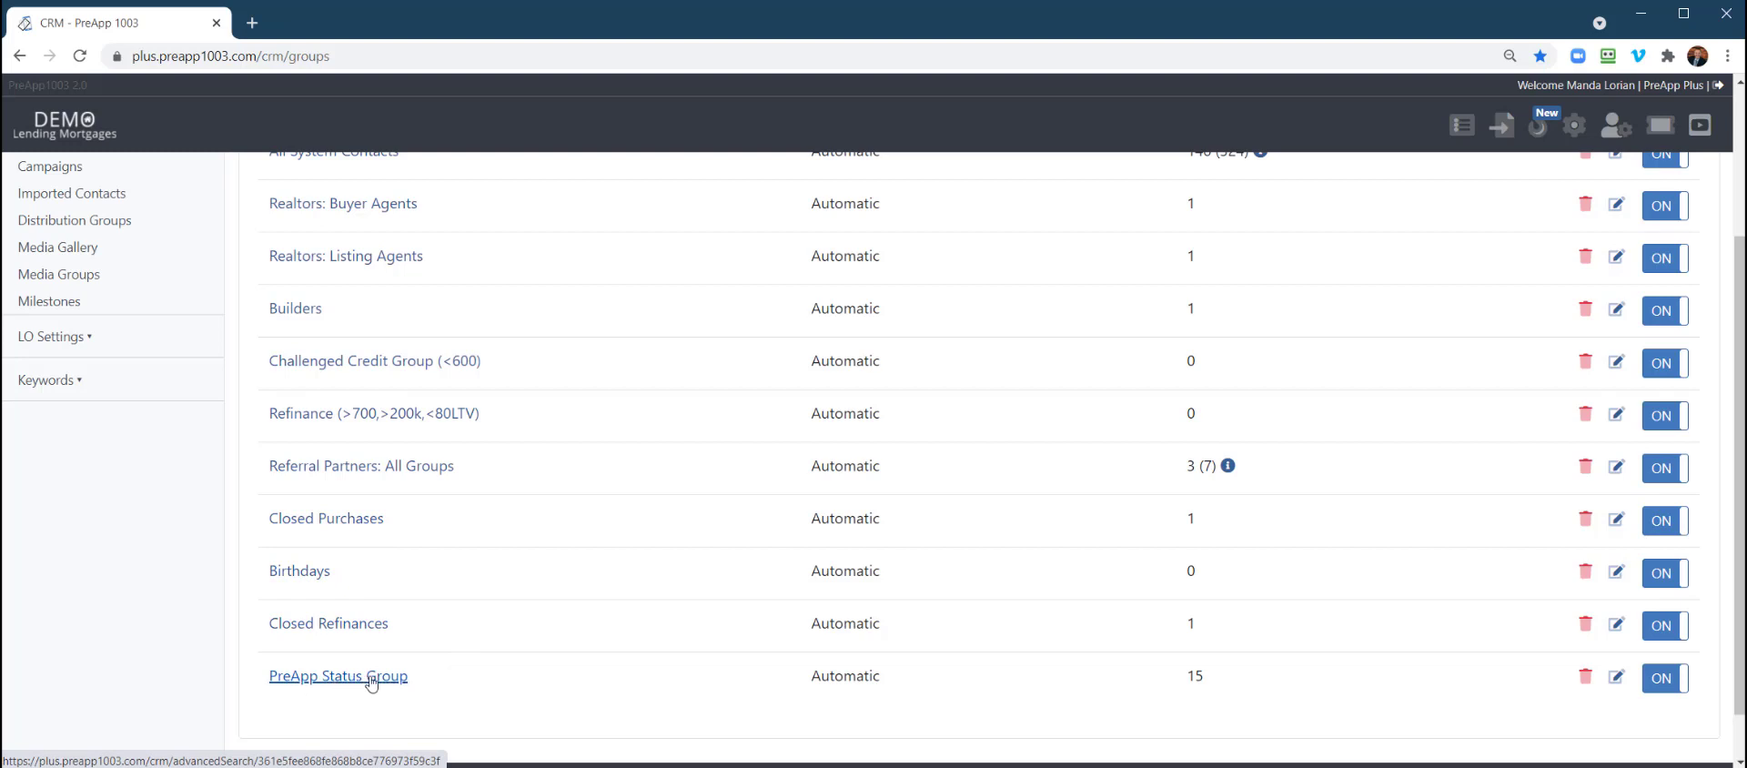
pyautogui.scroll(2, 429, 670)
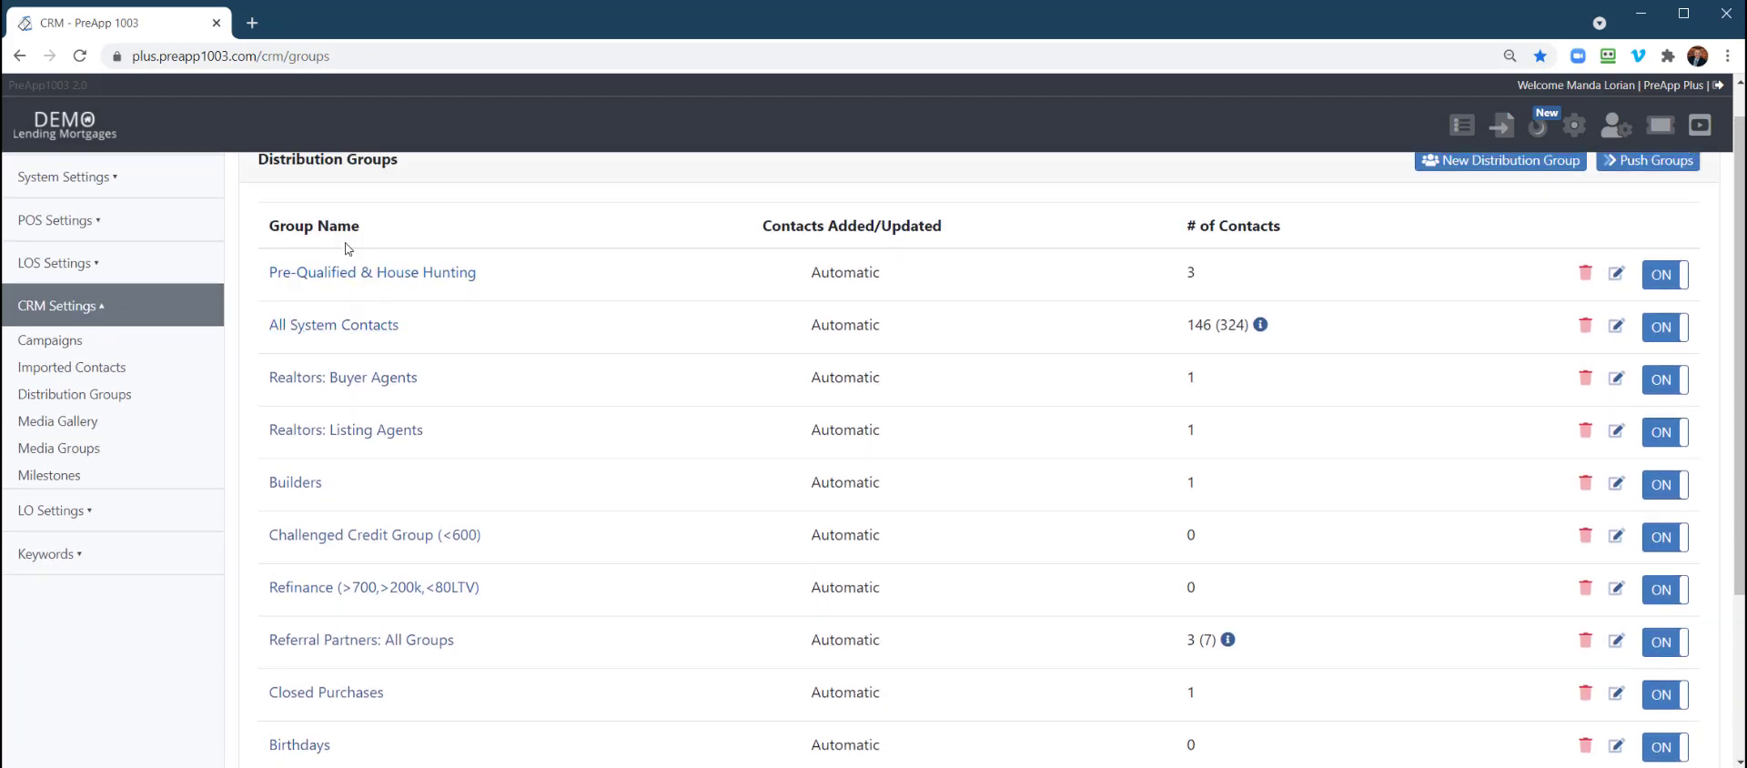
pyautogui.scroll(-3, 345, 248)
pyautogui.scroll(4, 437, 447)
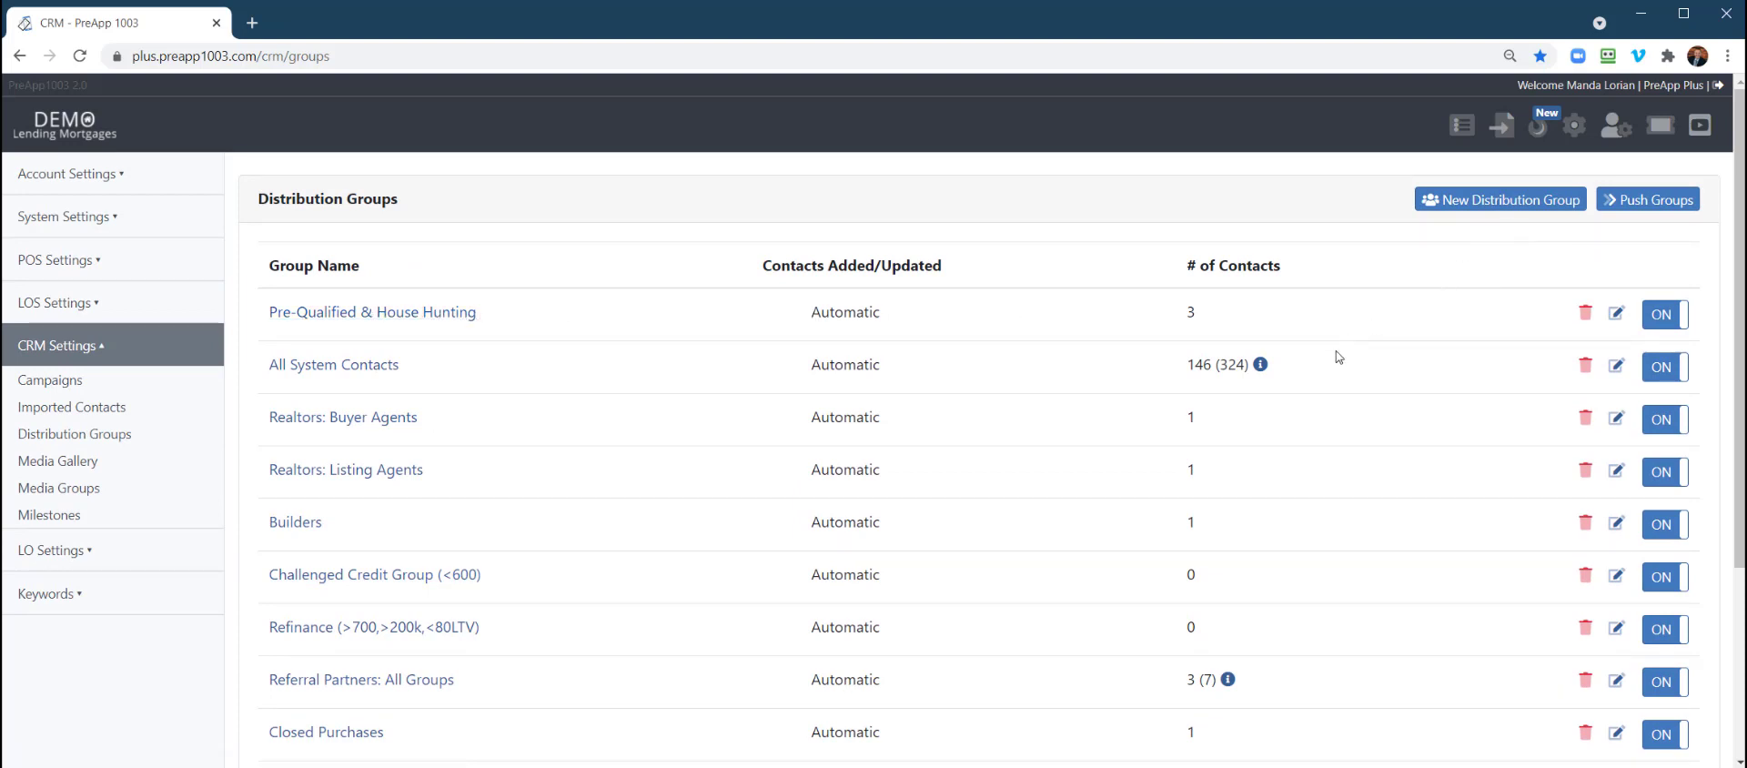
# Start a new distribution group and name it "Demo Test Group"
pyautogui.click(1485, 204)
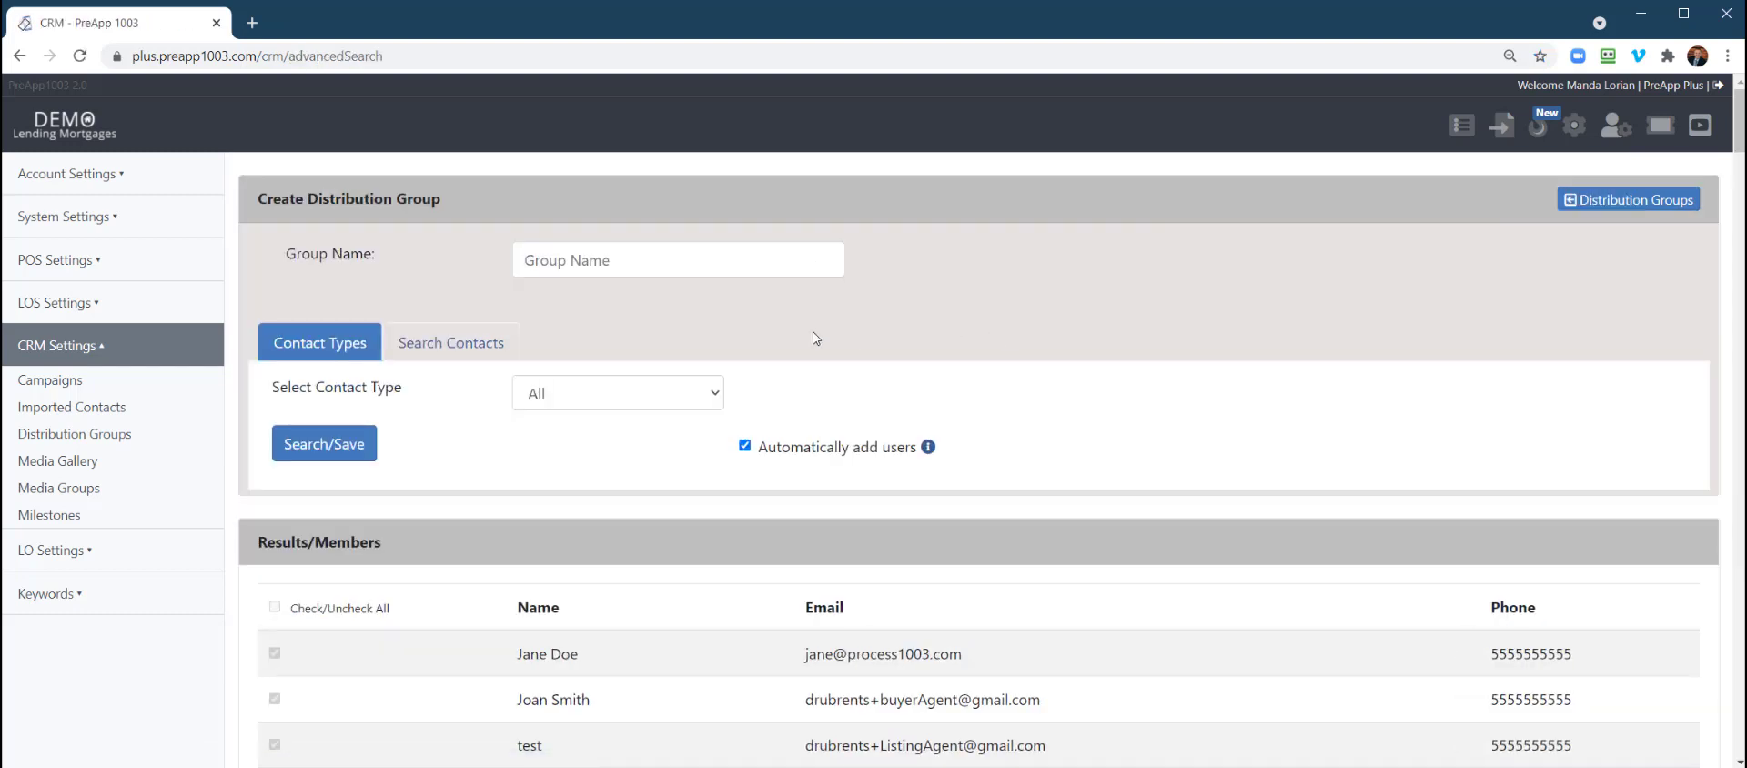
pyautogui.click(734, 263)
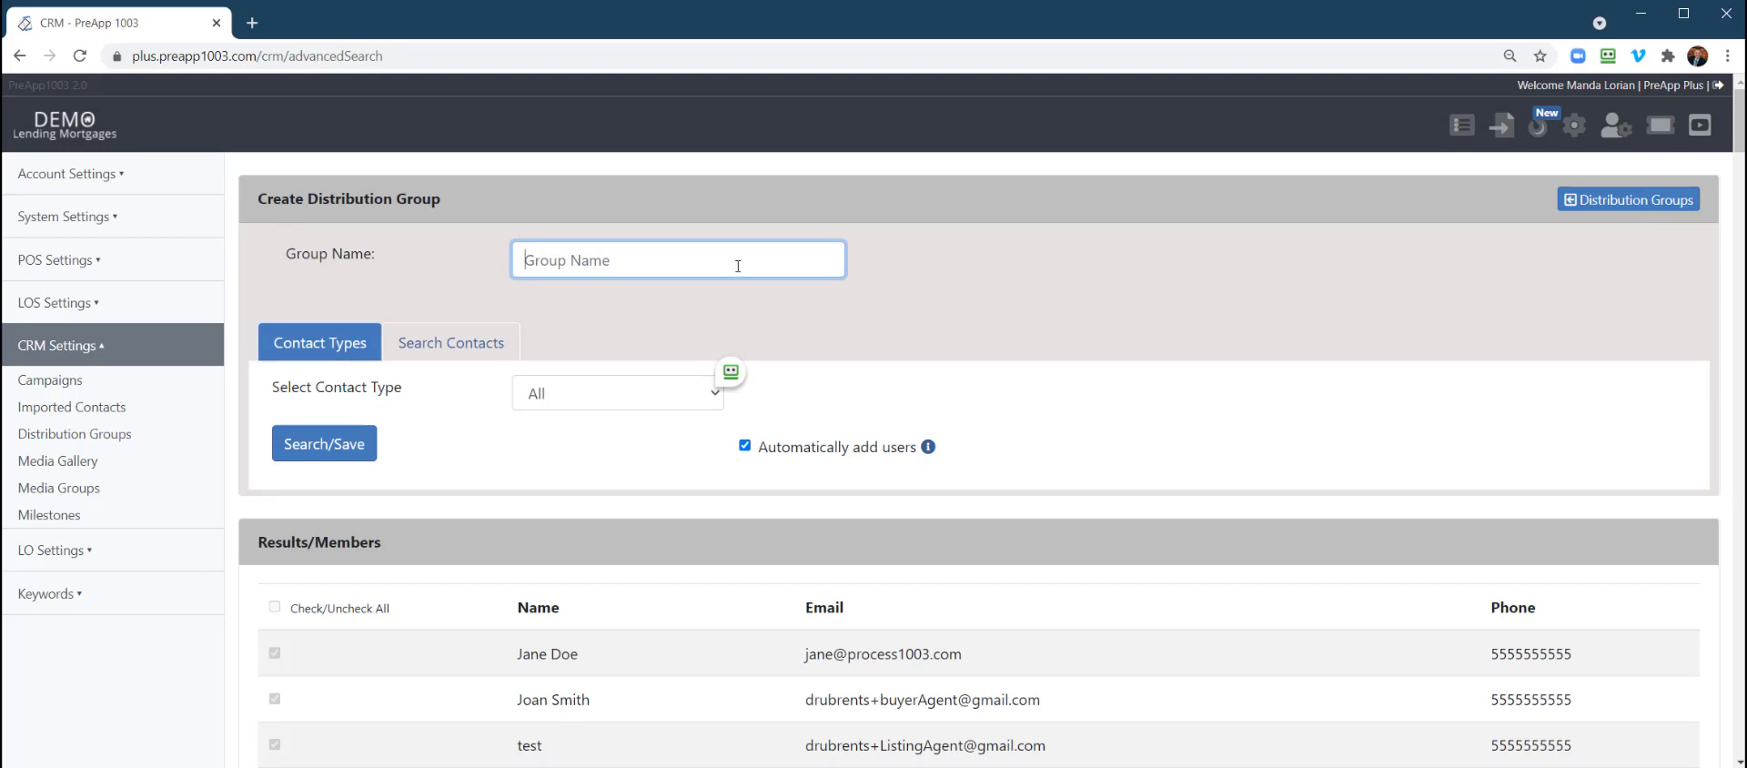
pyautogui.write('Demo Test Group')
# Set the group's contact type to "previous customers" and save it to load the matching contacts
pyautogui.click(675, 400)
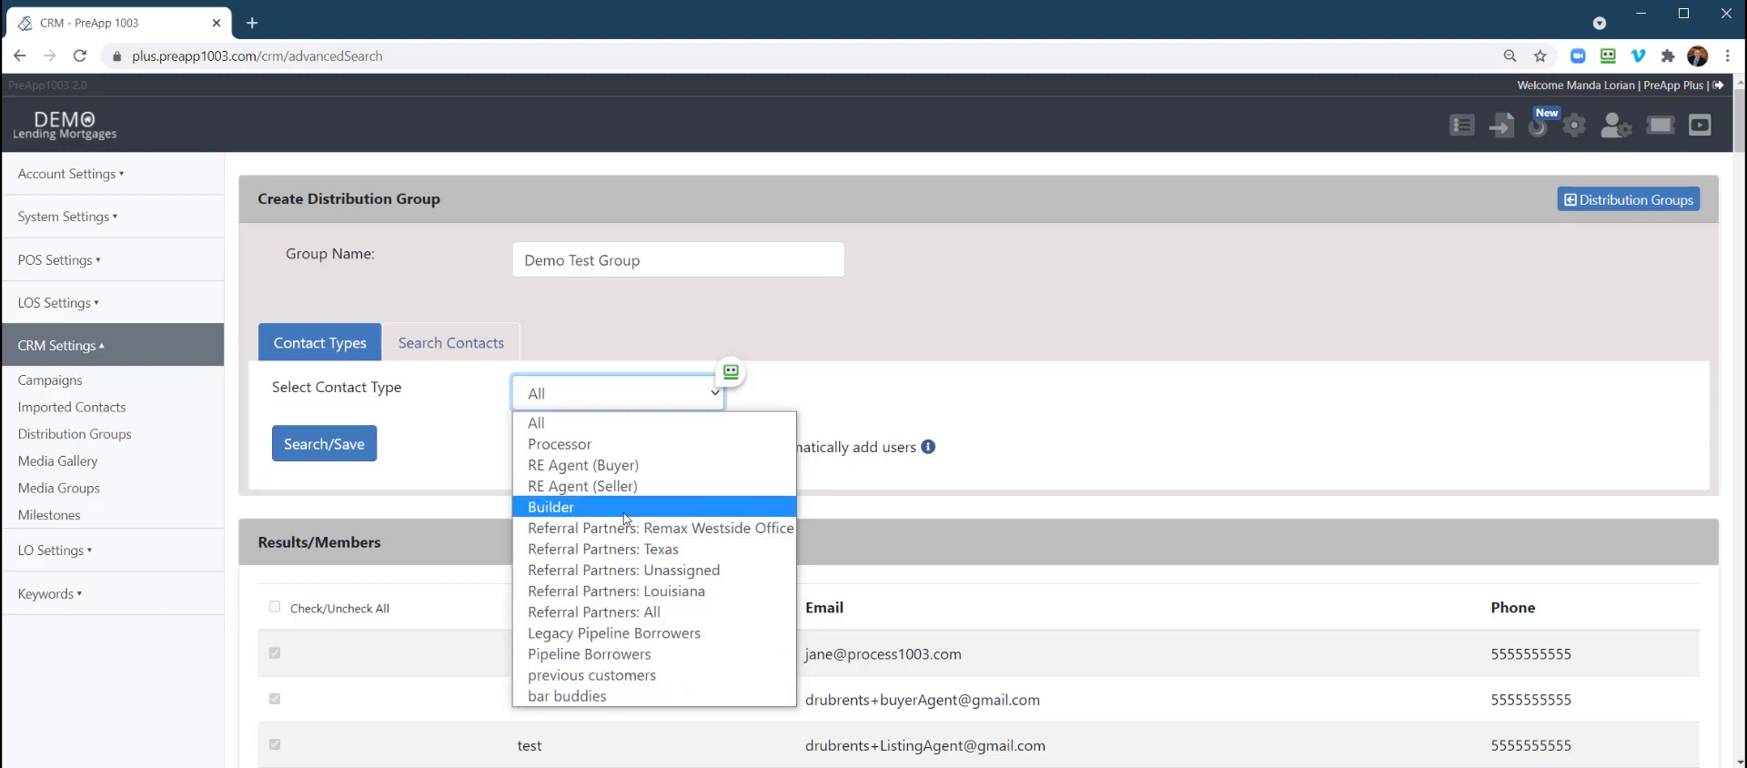
pyautogui.click(568, 696)
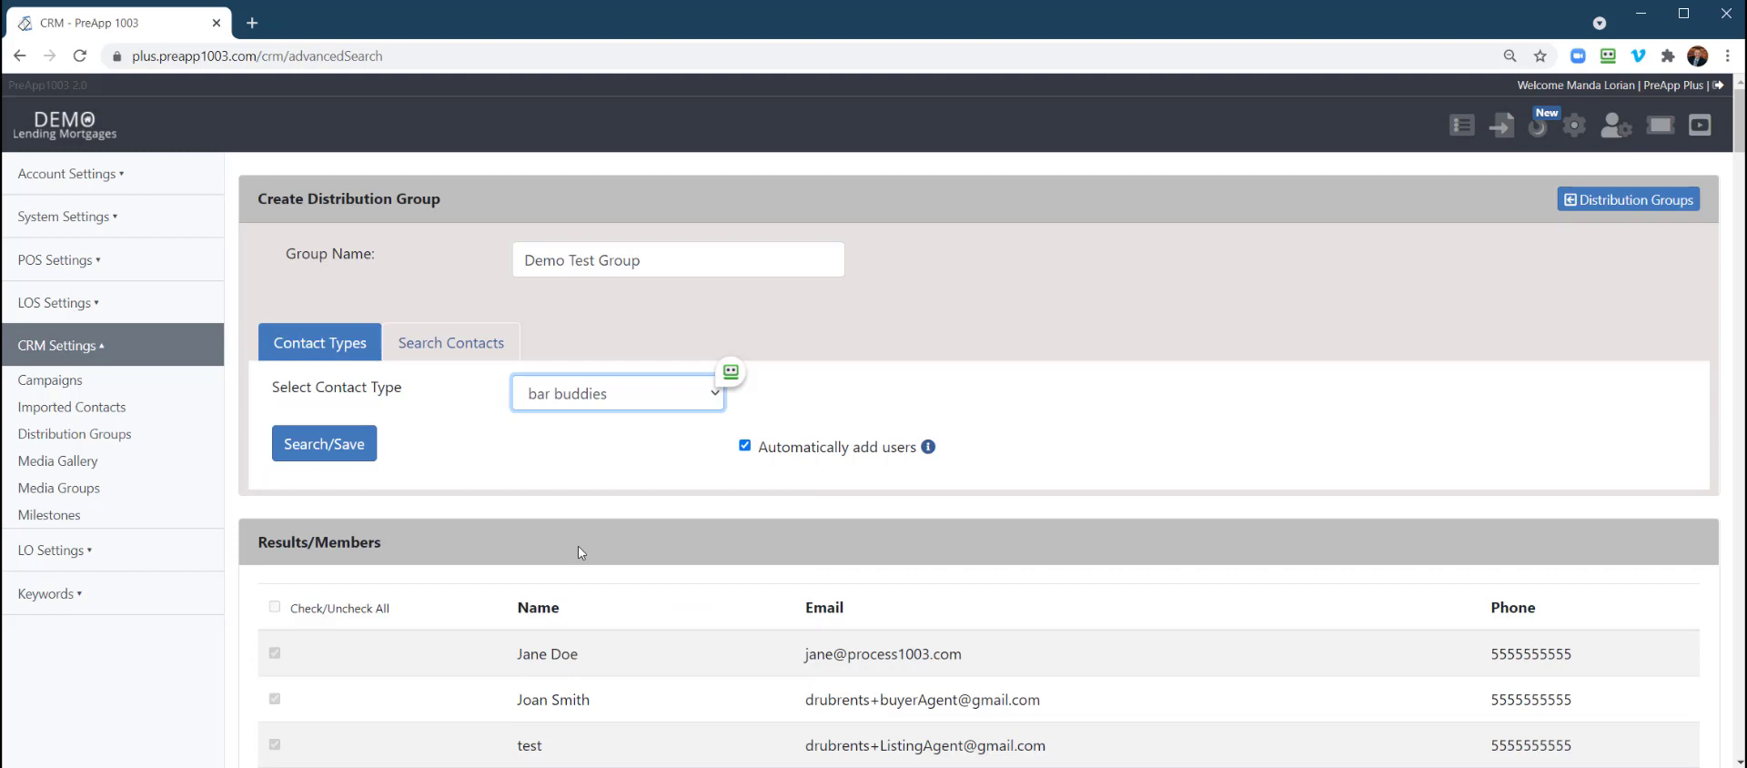
pyautogui.click(642, 395)
pyautogui.click(592, 675)
pyautogui.click(1229, 372)
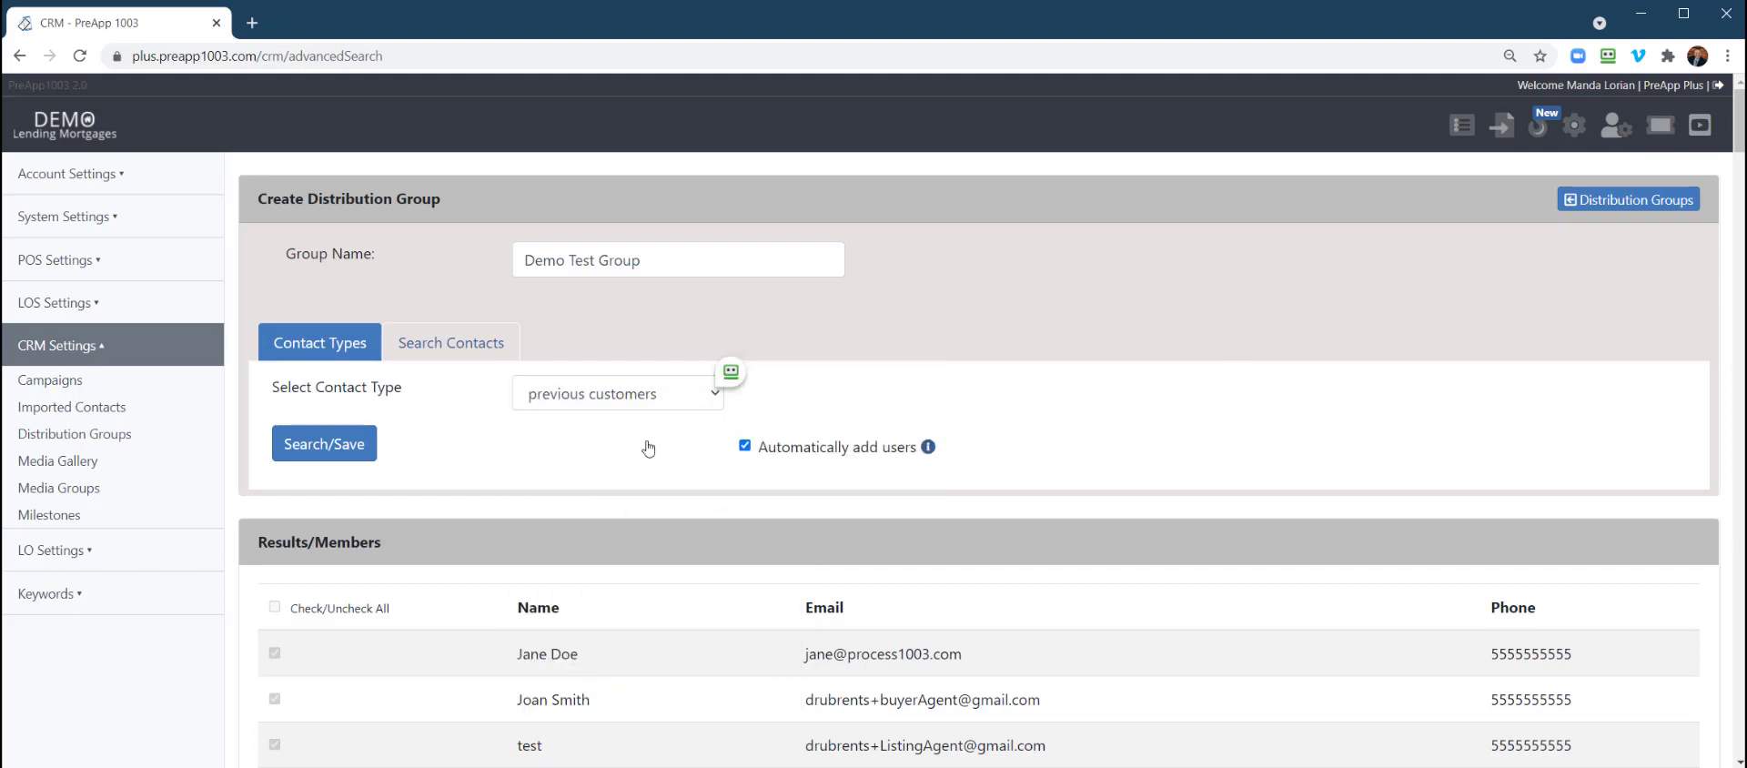
pyautogui.click(293, 451)
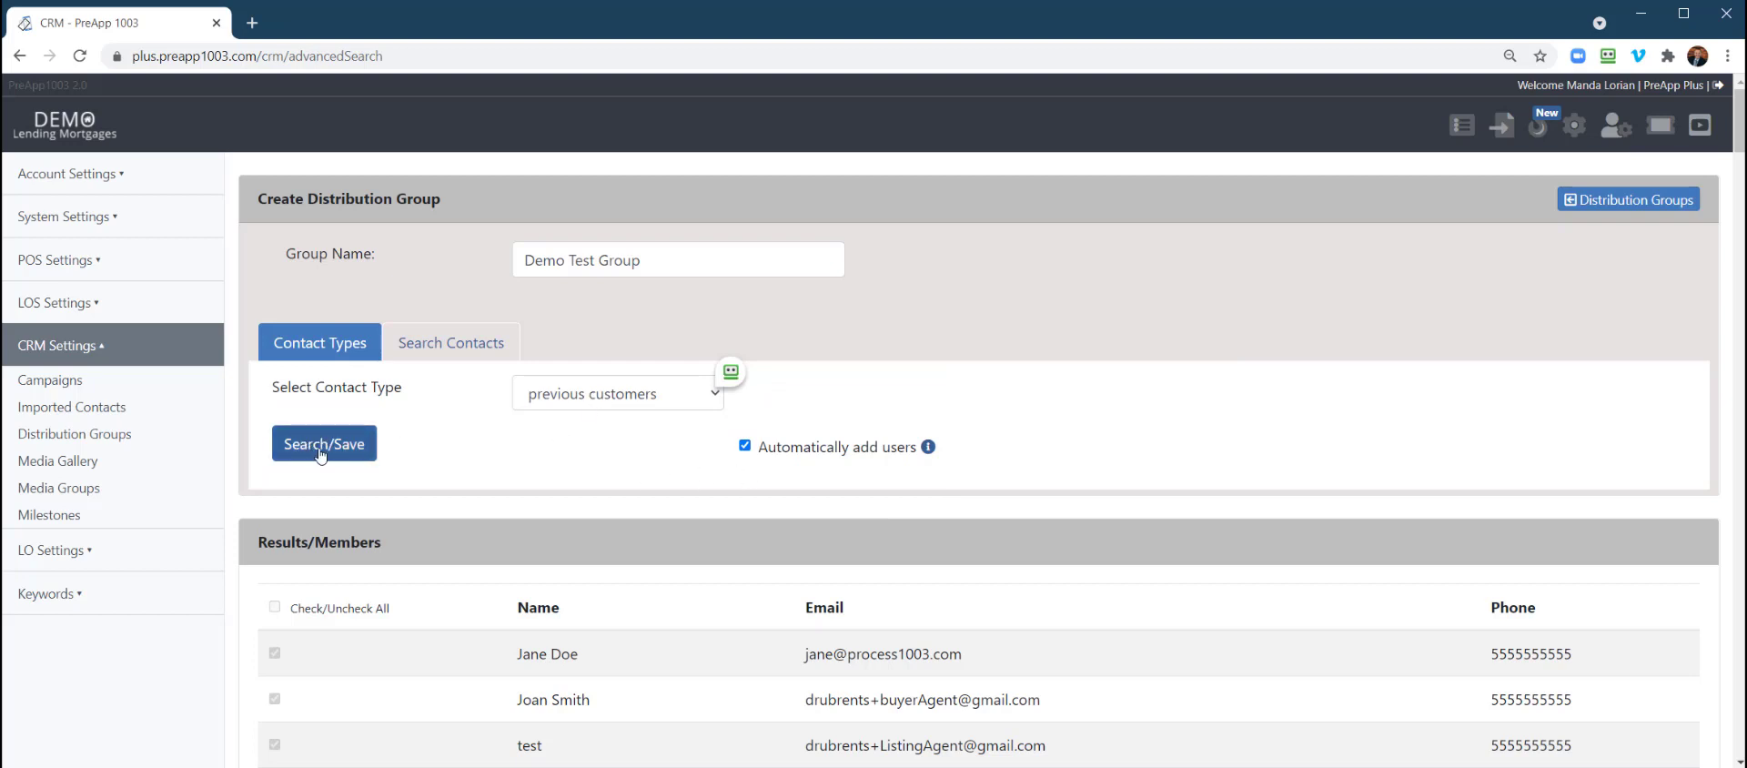
pyautogui.scroll(-4, 1080, 488)
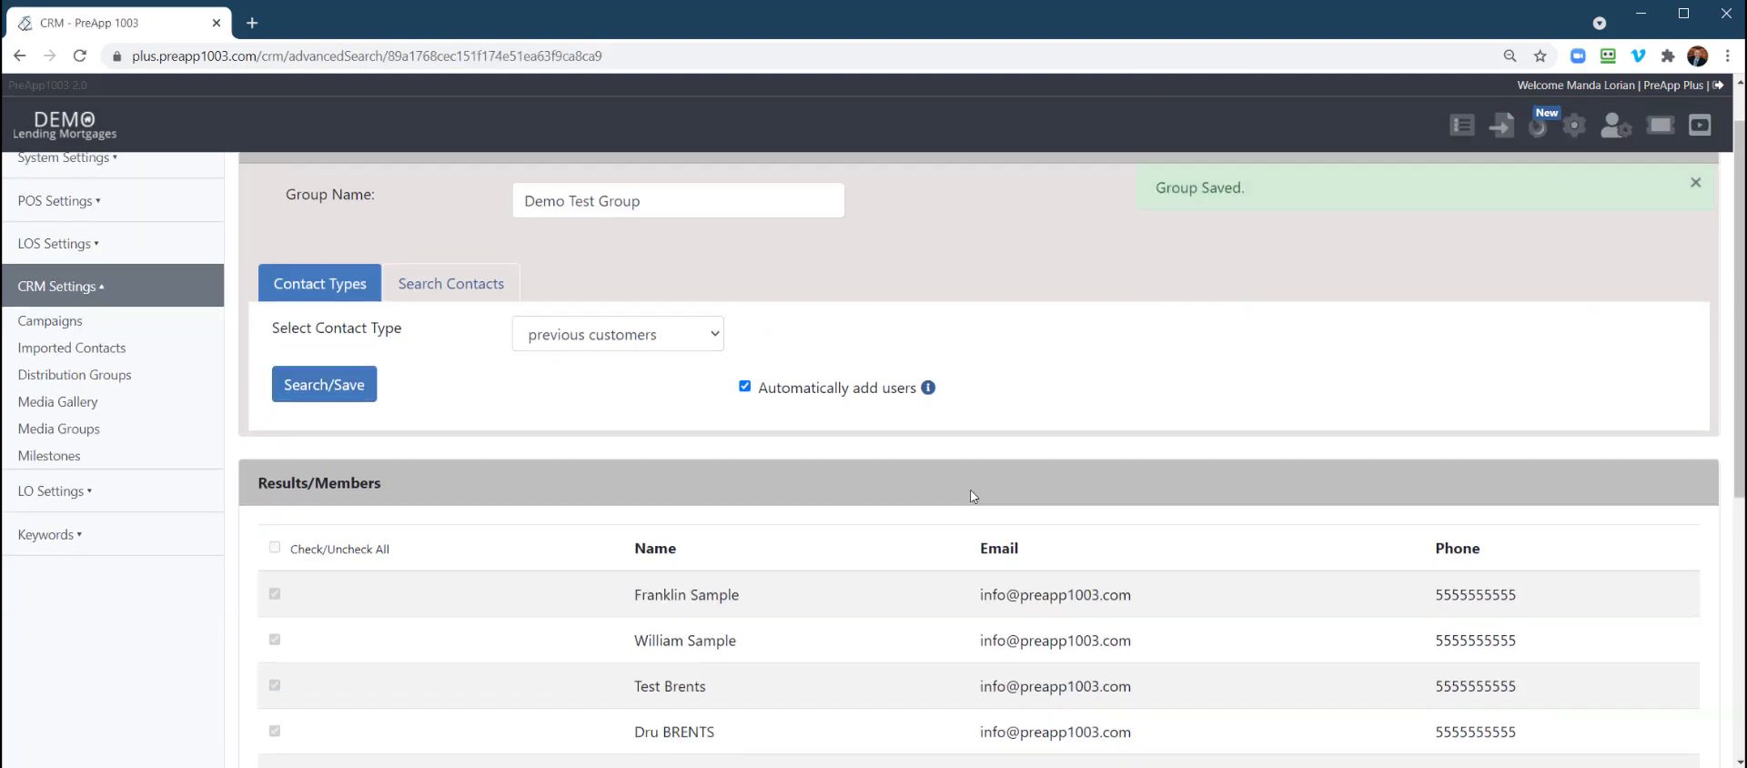
pyautogui.scroll(-2, 1006, 449)
pyautogui.scroll(5, 890, 436)
# Turn off automatic adding of users for the group
pyautogui.click(700, 347)
pyautogui.click(905, 343)
pyautogui.click(745, 387)
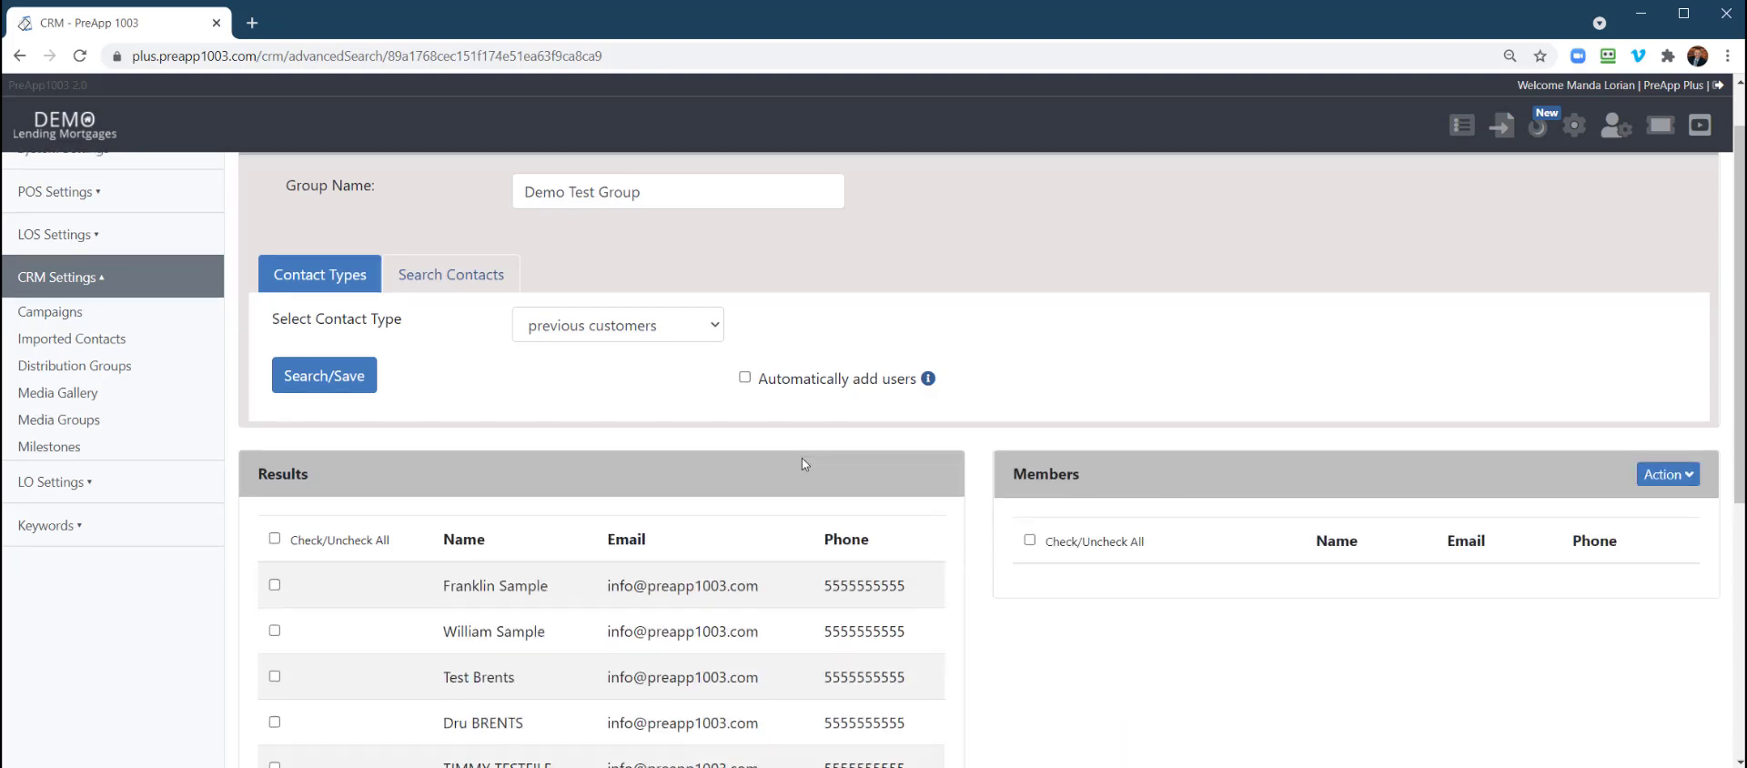
# Select the second through fifth contacts in the results and add them to the group's members
pyautogui.scroll(-3, 801, 457)
pyautogui.scroll(-2, 386, 373)
pyautogui.scroll(4, 492, 542)
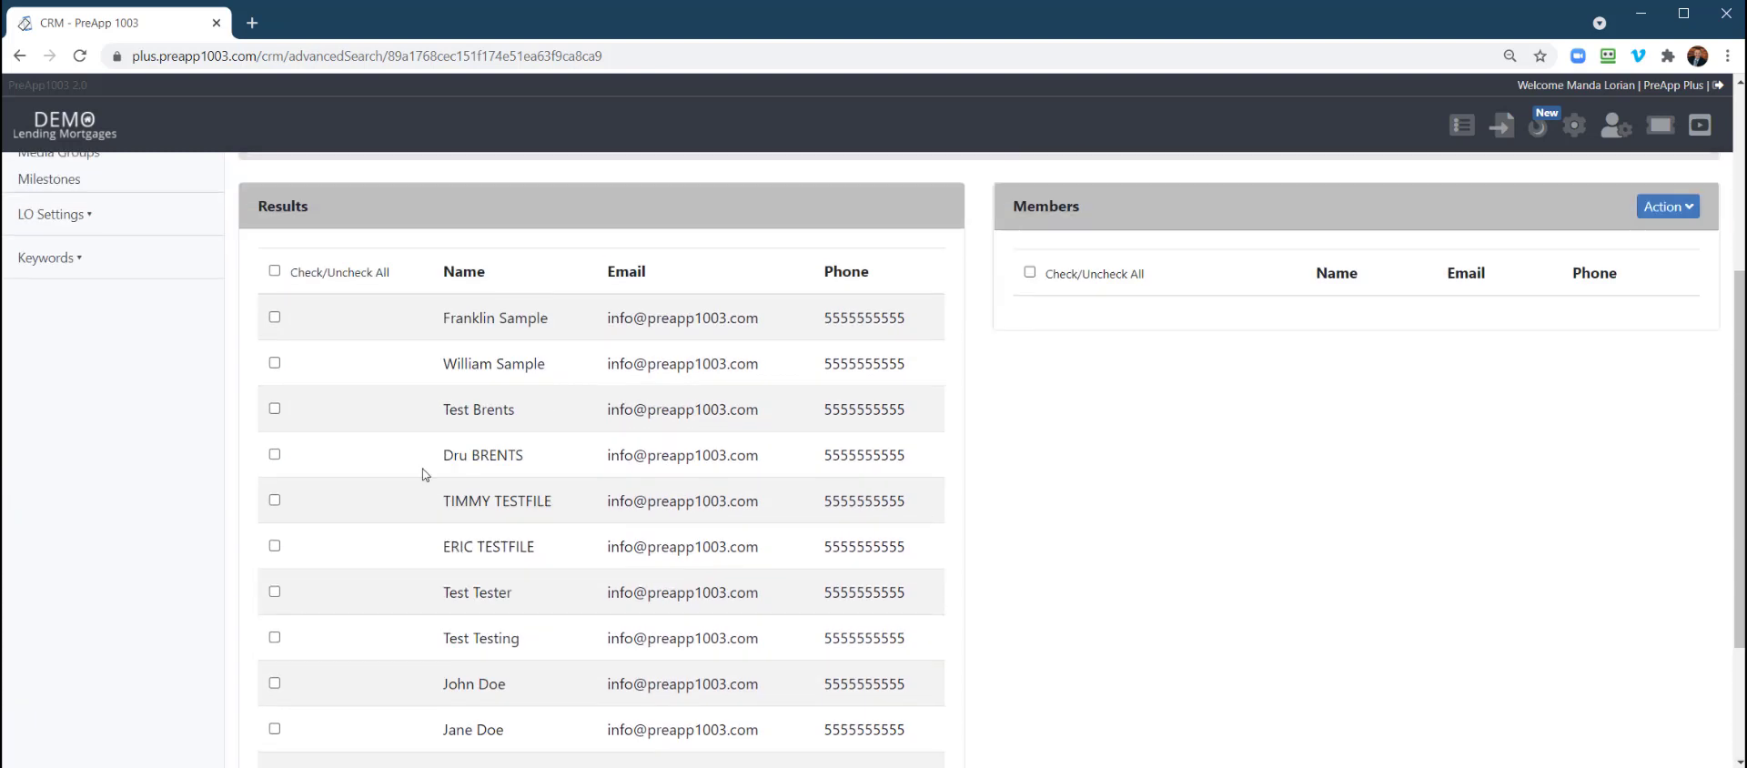
pyautogui.click(274, 491)
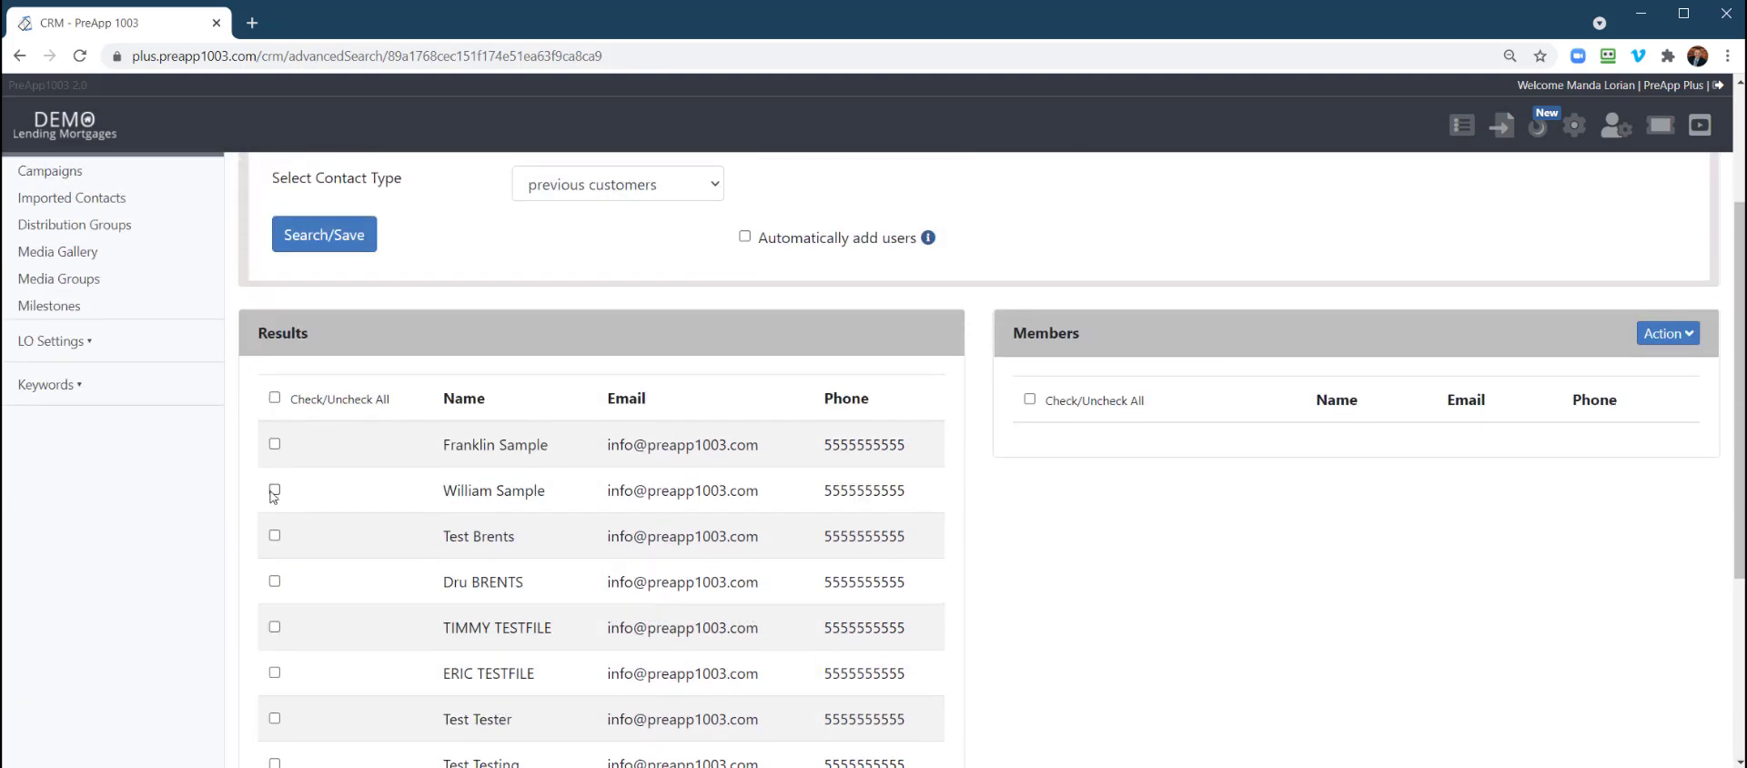
pyautogui.click(274, 583)
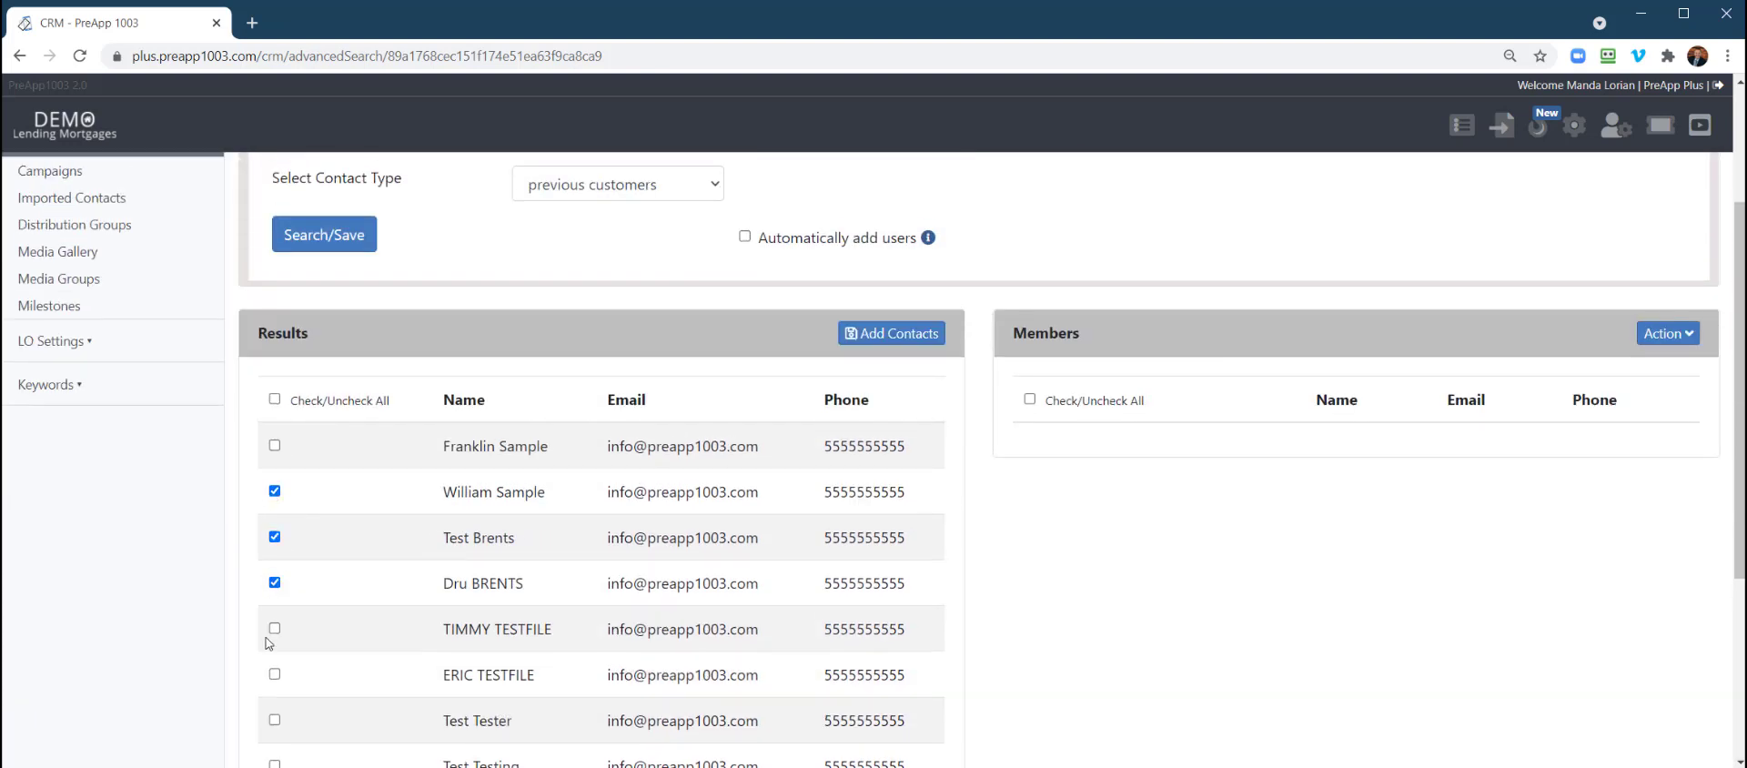
pyautogui.click(274, 628)
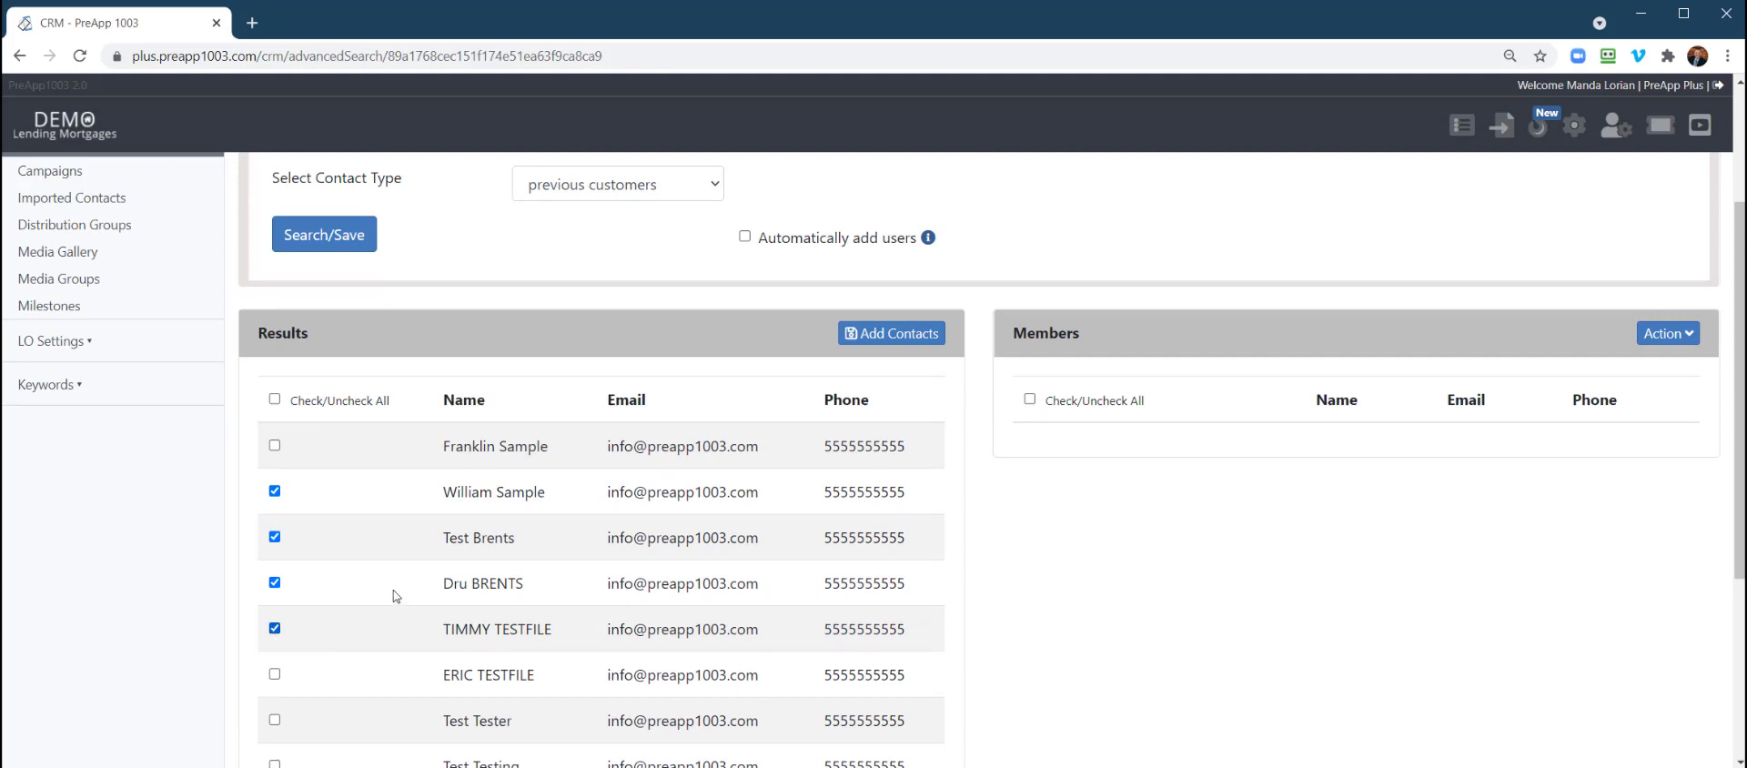
pyautogui.click(892, 333)
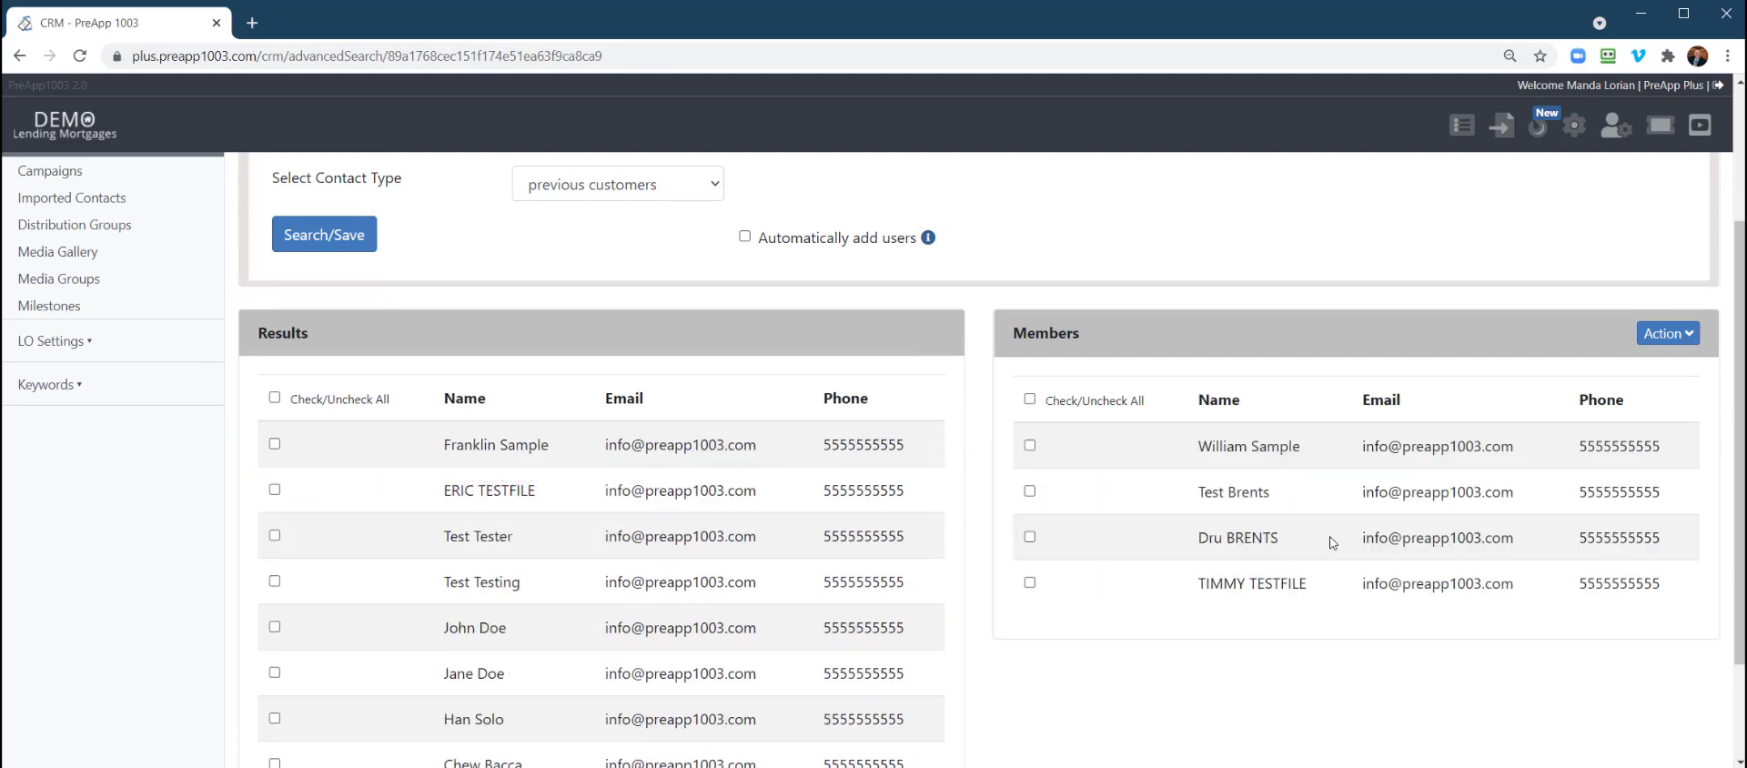
pyautogui.click(1668, 334)
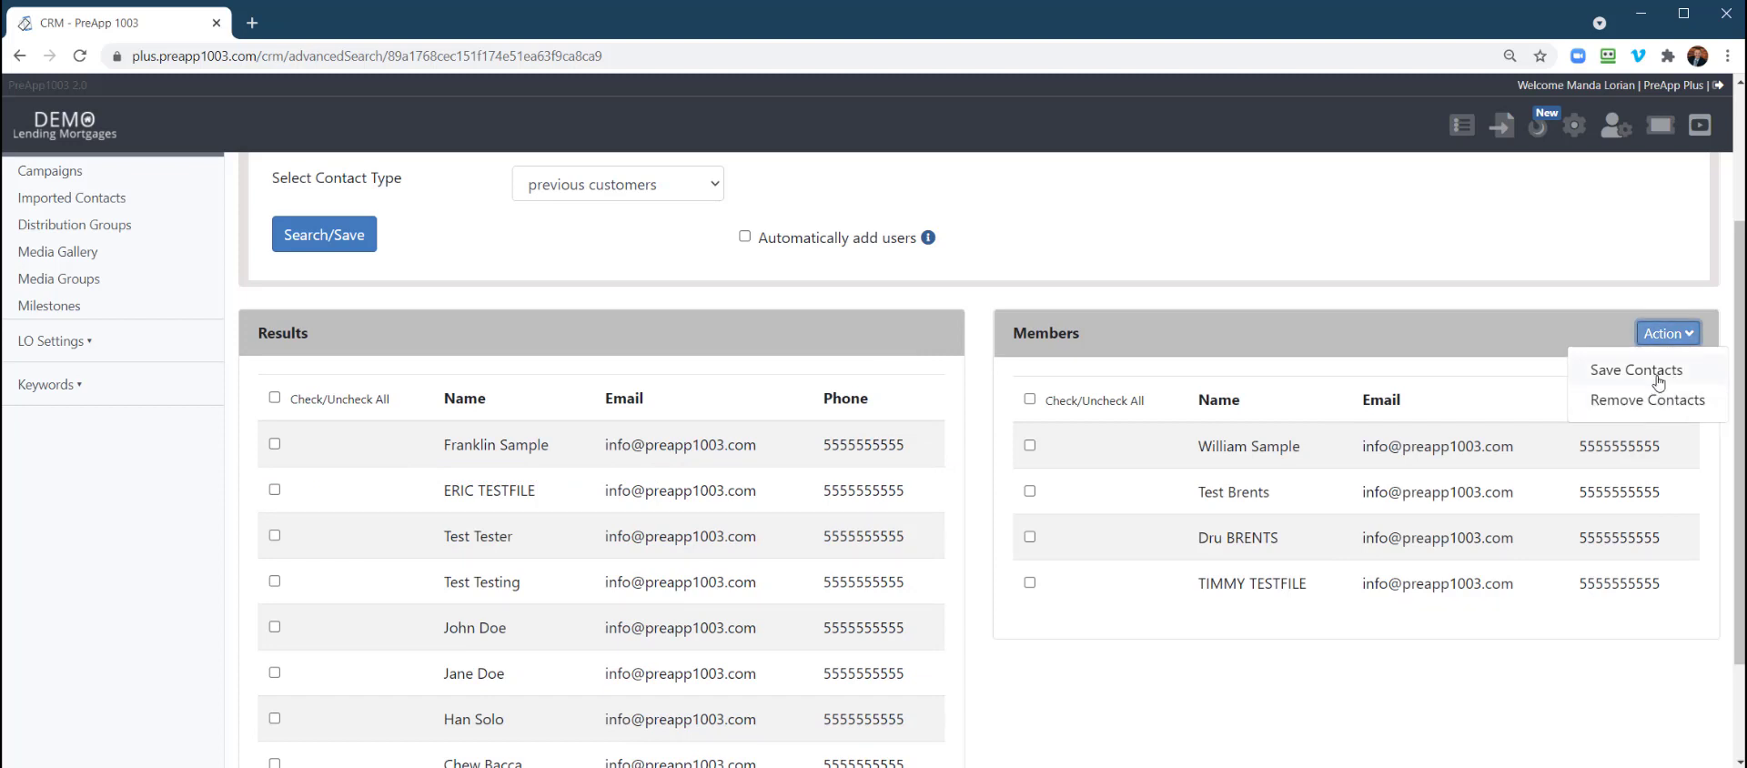
pyautogui.click(1475, 309)
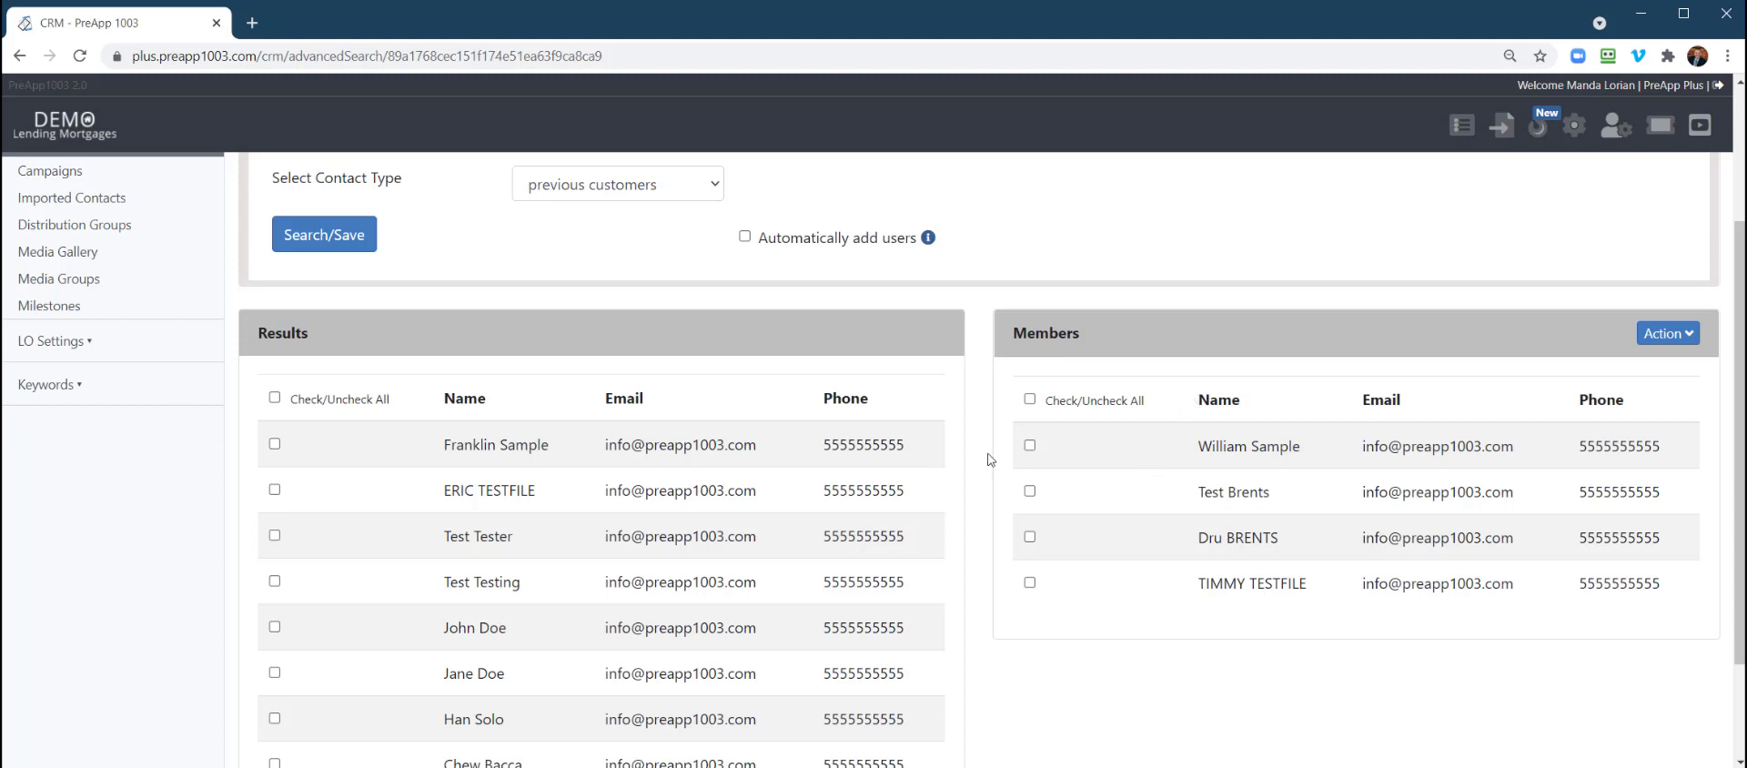
pyautogui.scroll(2, 1037, 484)
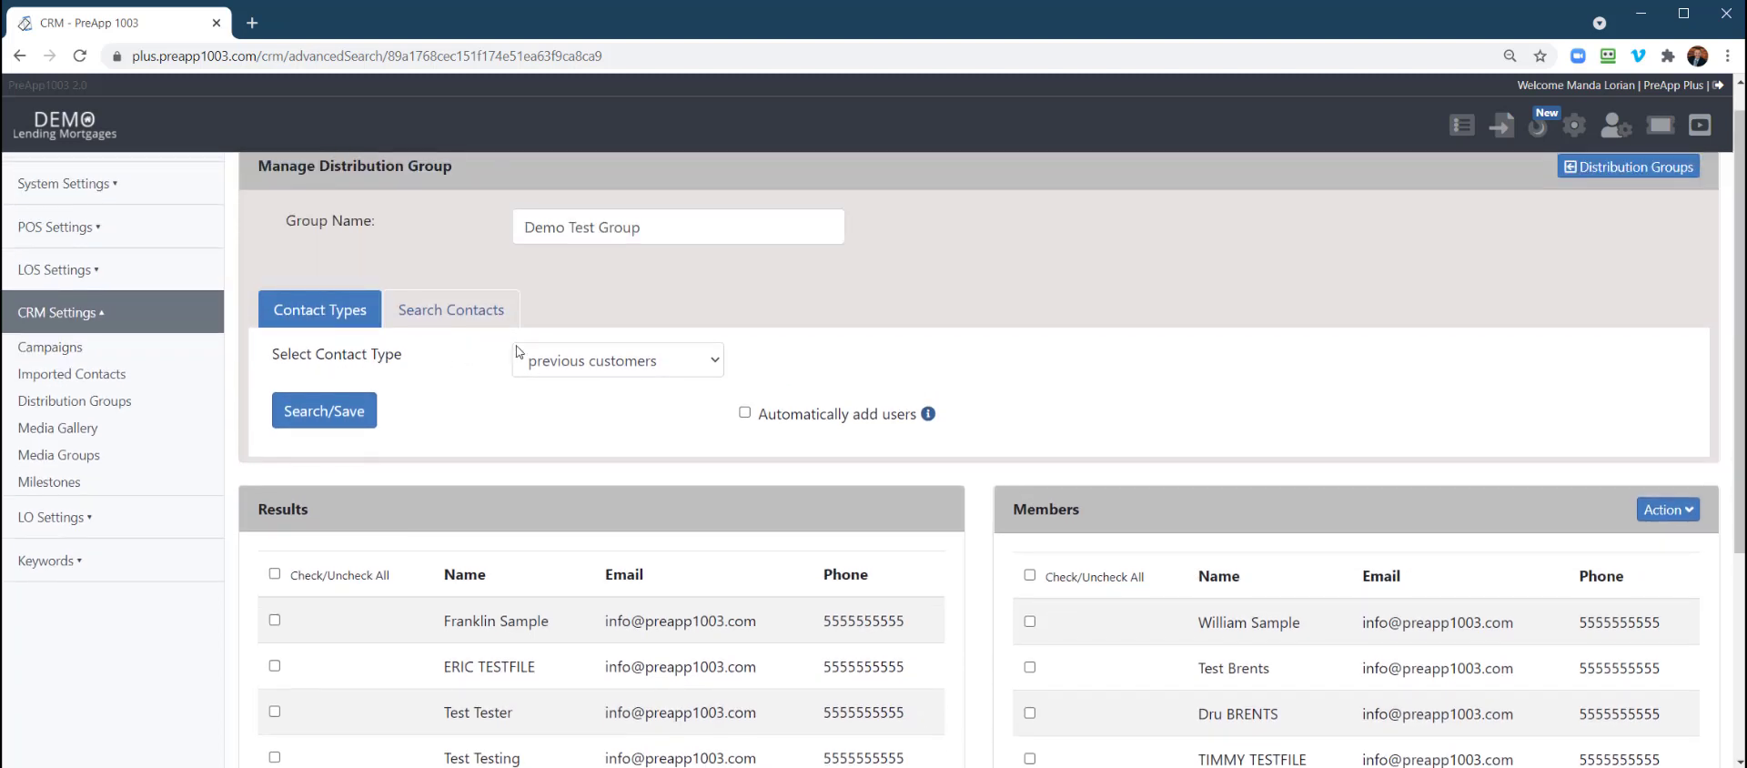
pyautogui.click(652, 362)
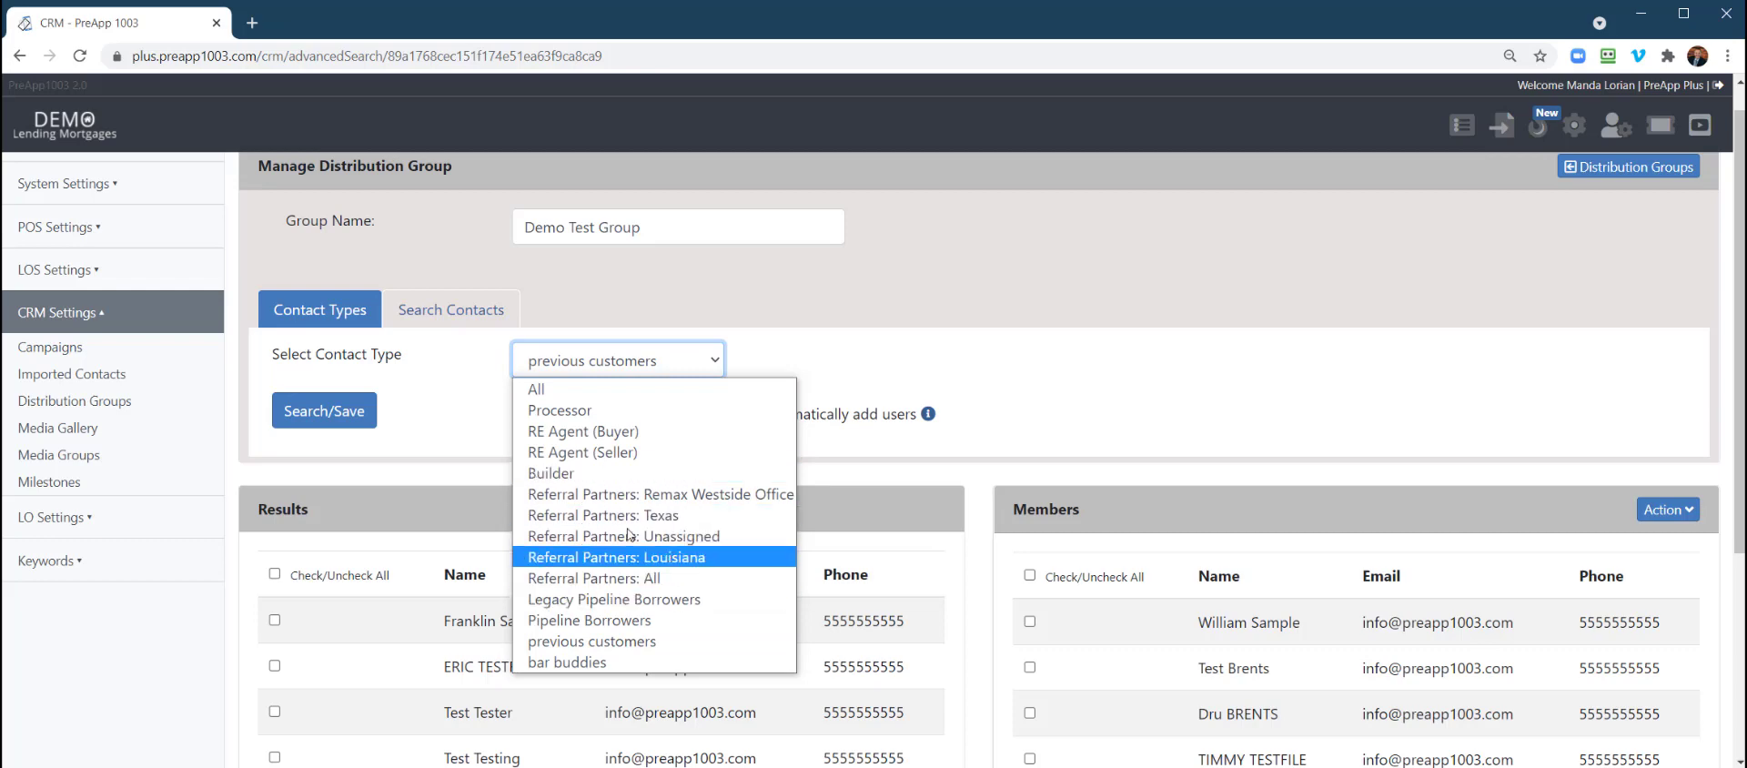
pyautogui.click(444, 404)
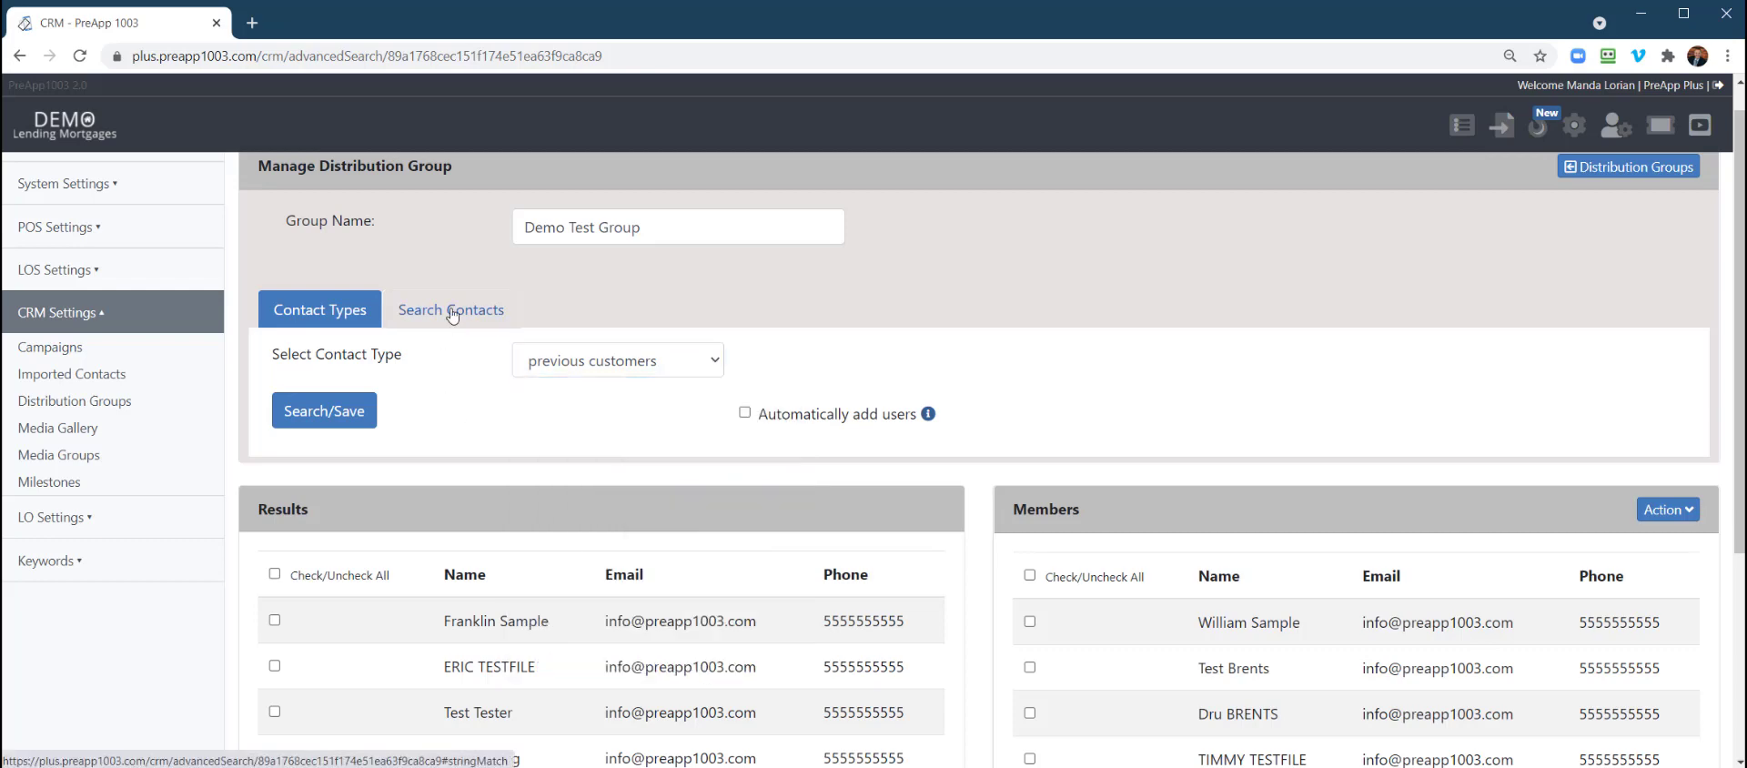
# Set up an advanced contact search with the criterion "loan amount" greater than or equal to 250000
pyautogui.click(453, 311)
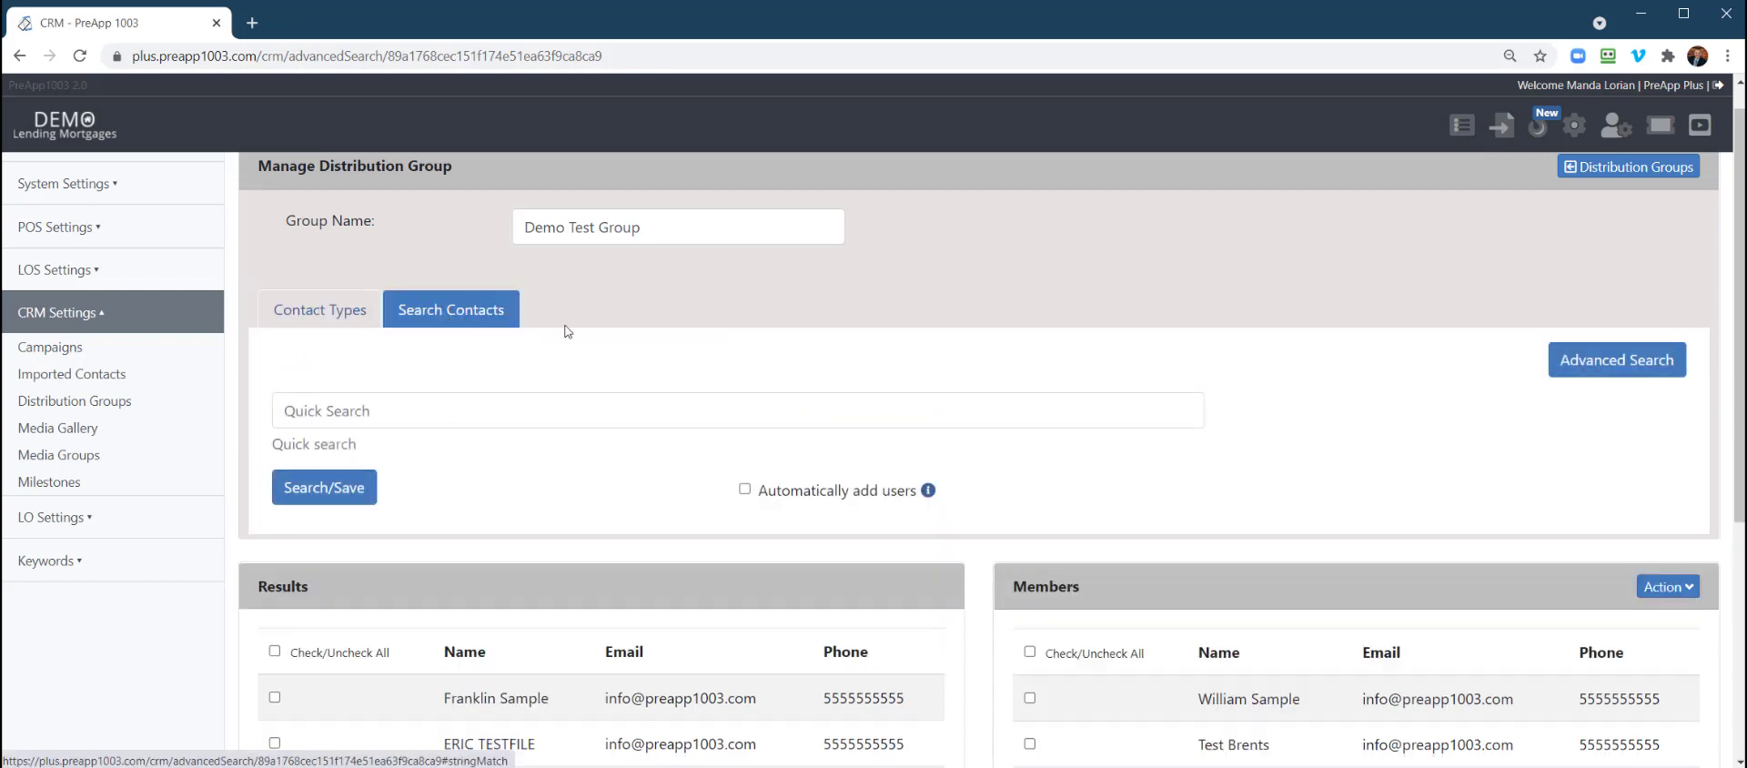
pyautogui.click(1654, 364)
pyautogui.scroll(1, 701, 419)
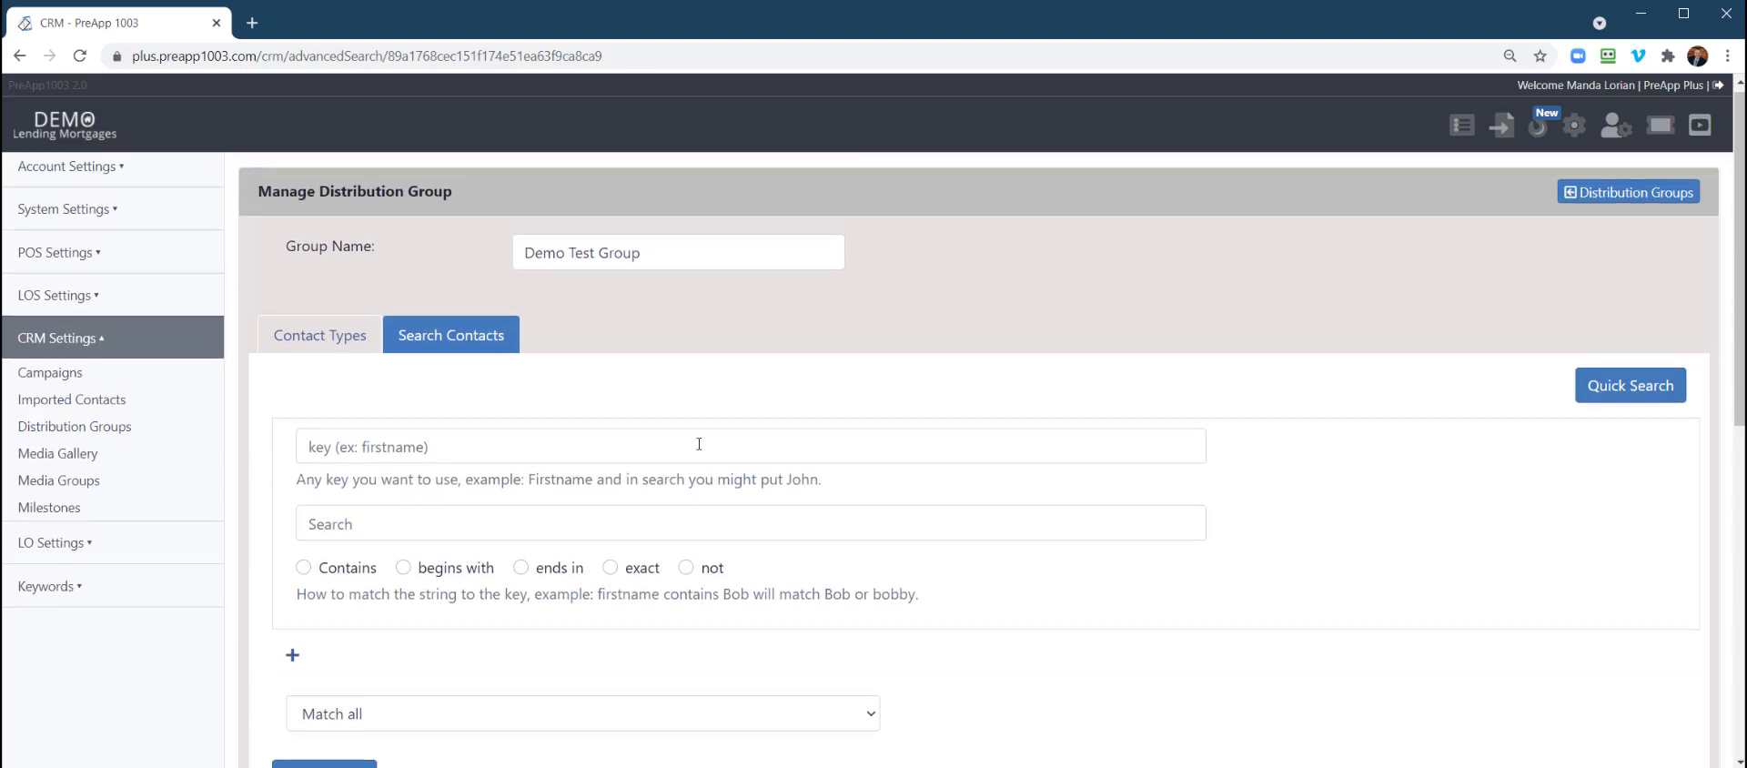
pyautogui.click(701, 445)
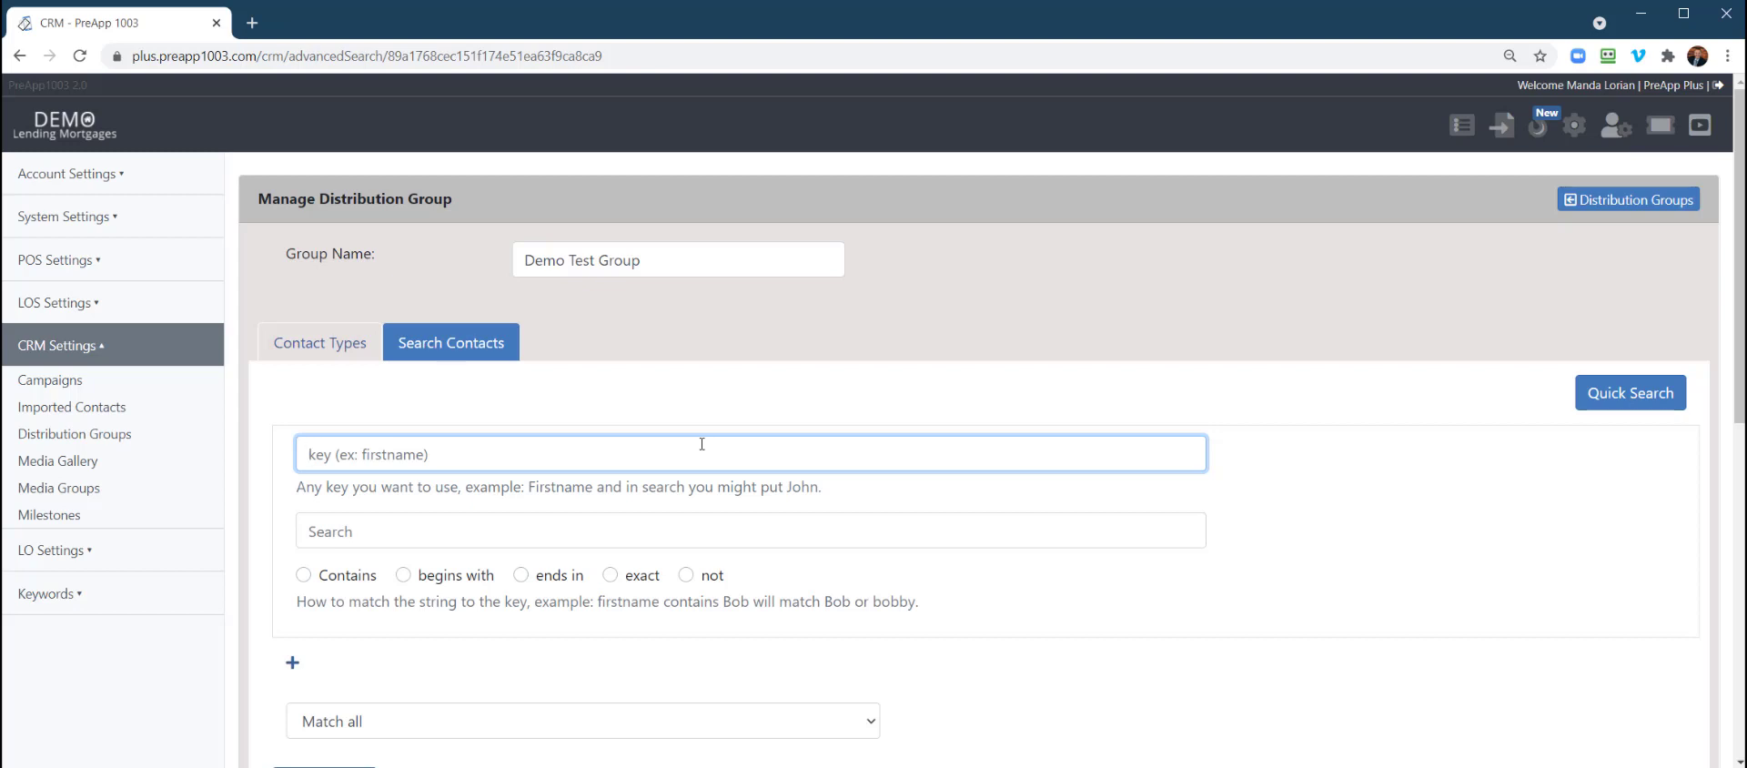
pyautogui.write('loan amount')
pyautogui.press('Tab')
pyautogui.write('250000')
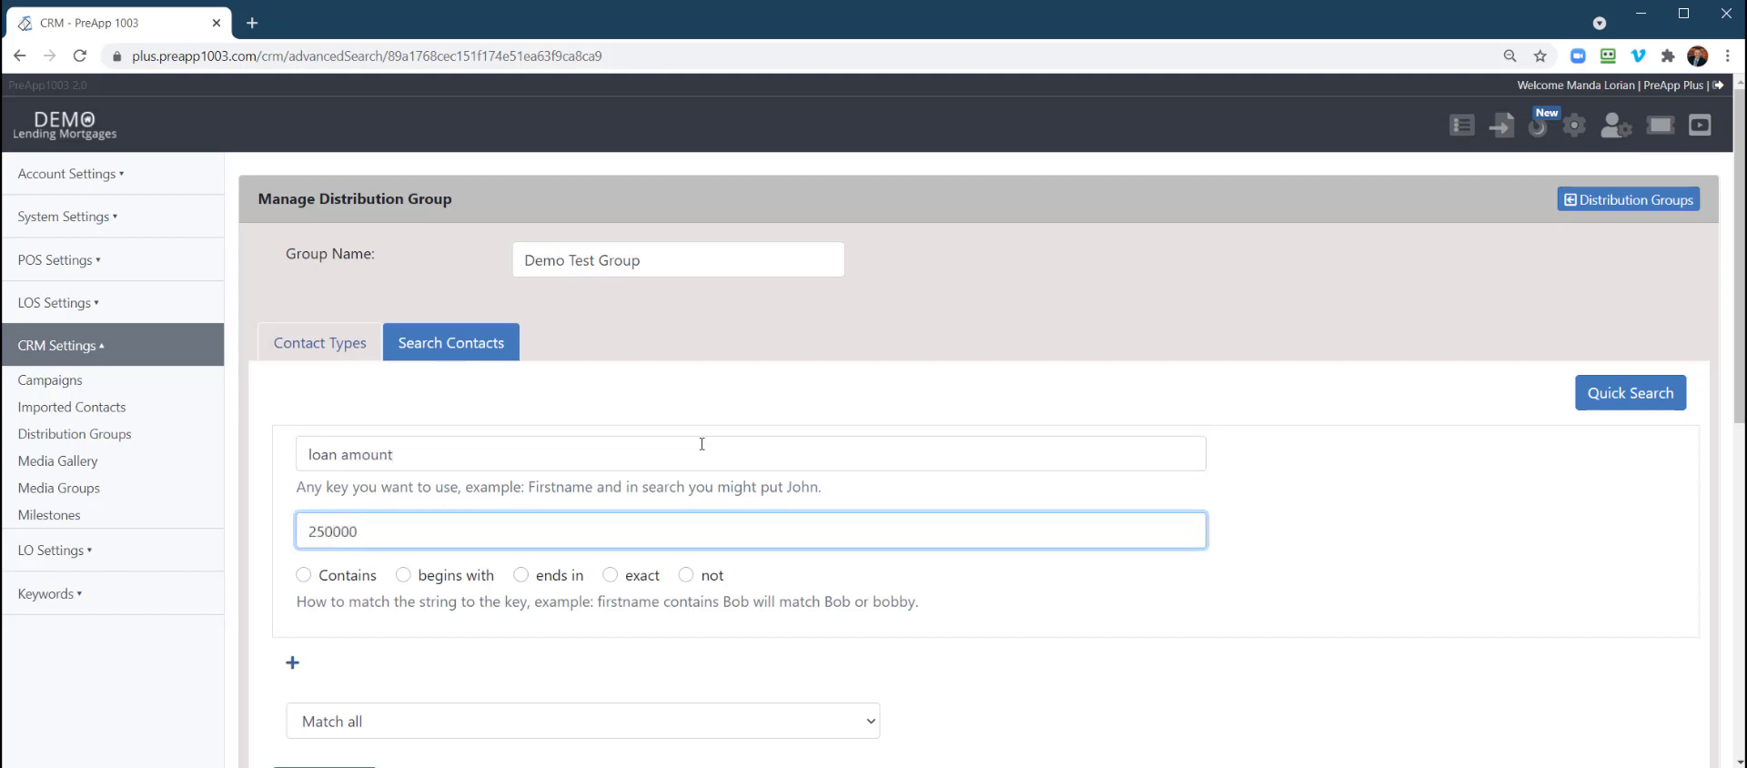
pyautogui.press('Tab')
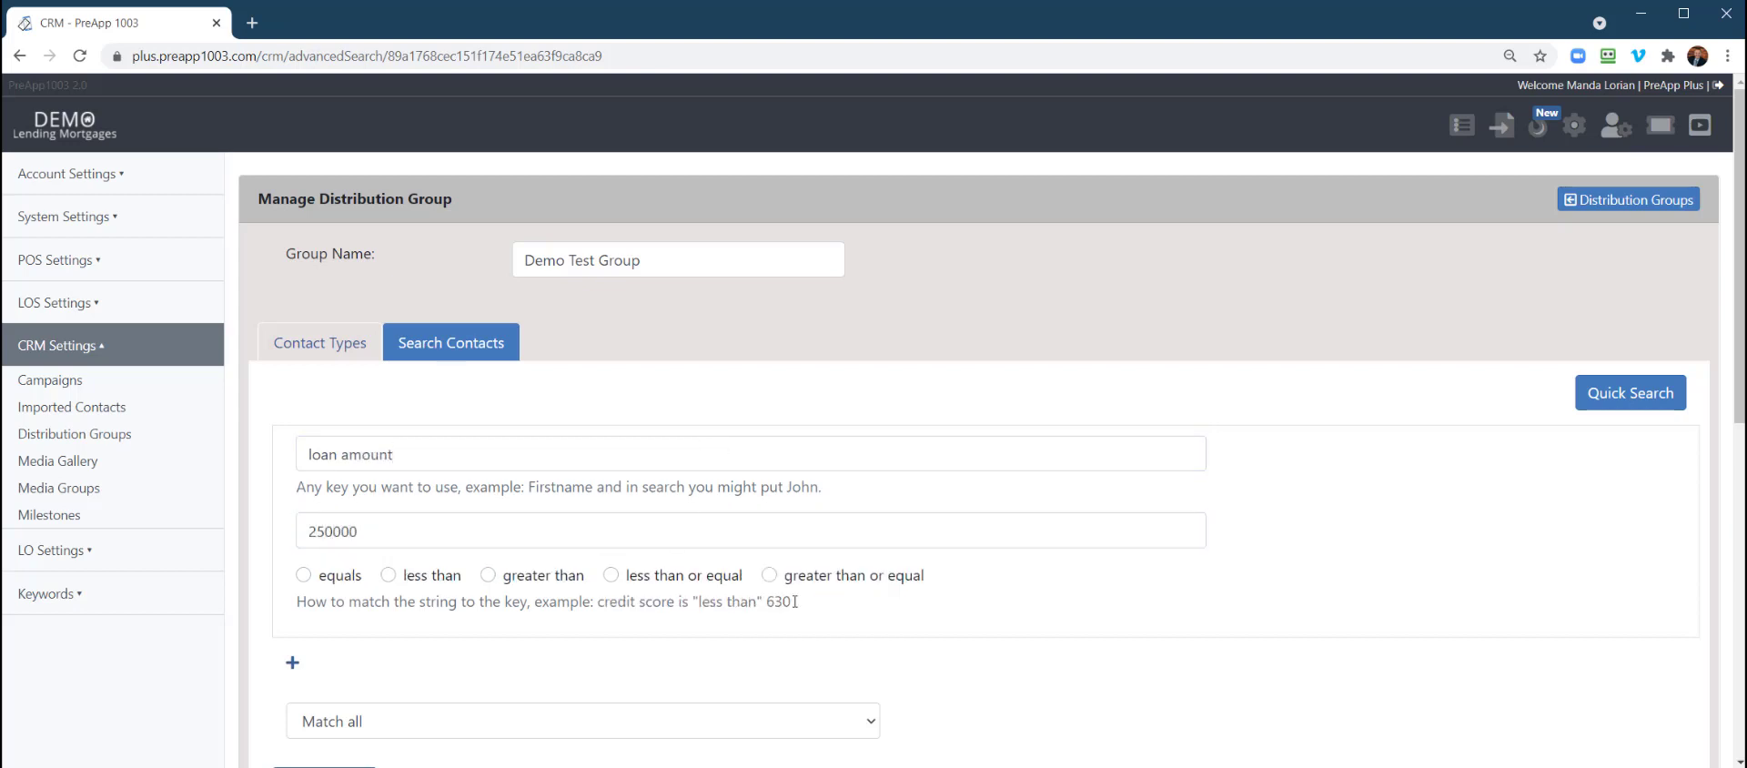
pyautogui.click(770, 575)
# Add a second search criterion requiring "mid score" greater than or equal to 740
pyautogui.scroll(-1, 486, 629)
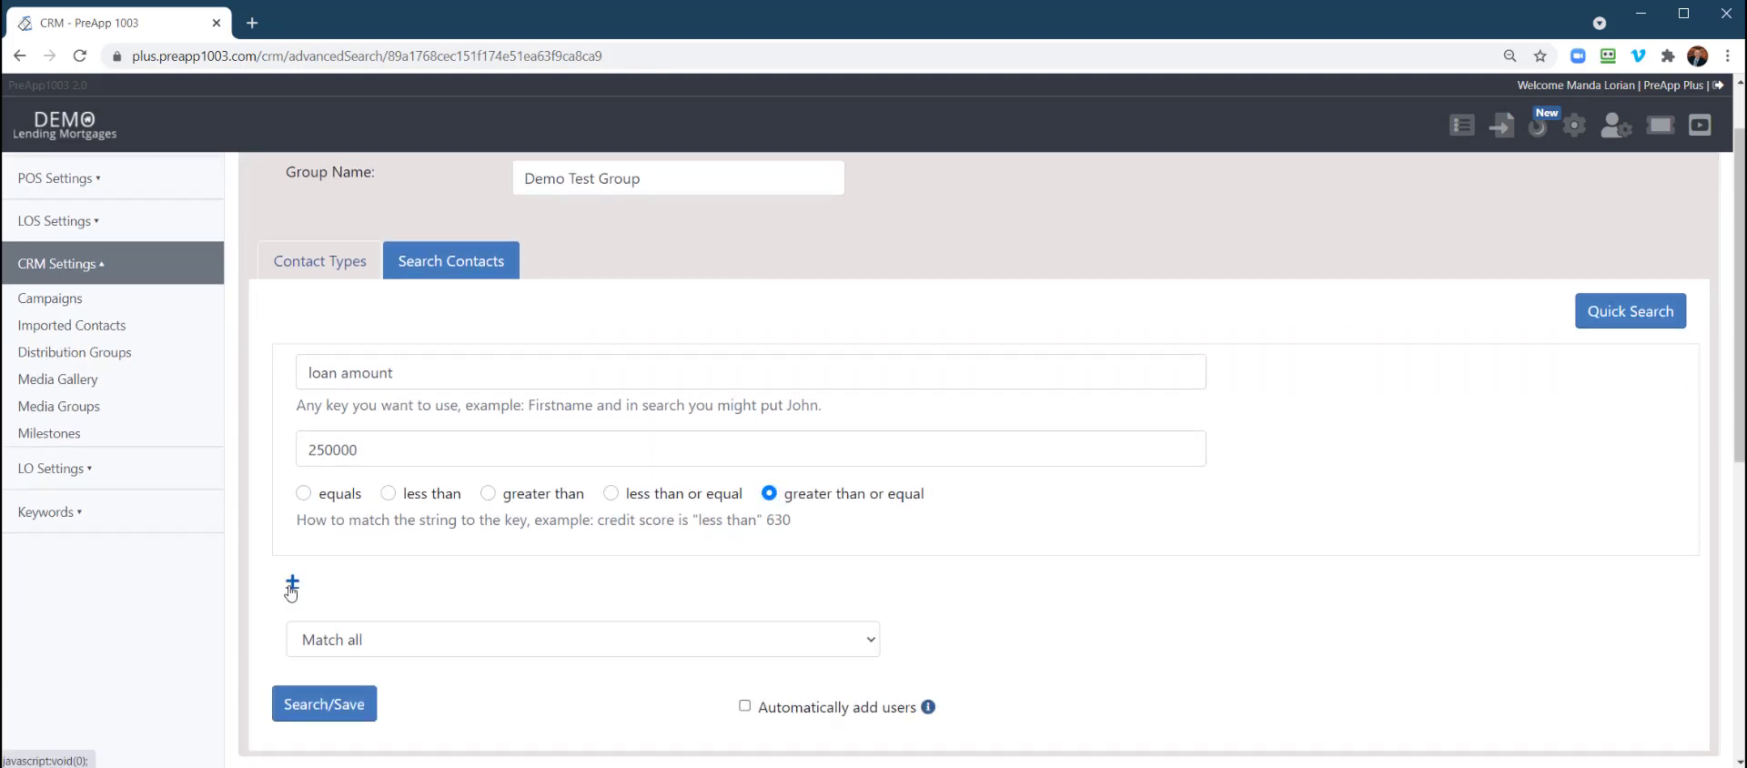
pyautogui.click(292, 580)
pyautogui.click(402, 606)
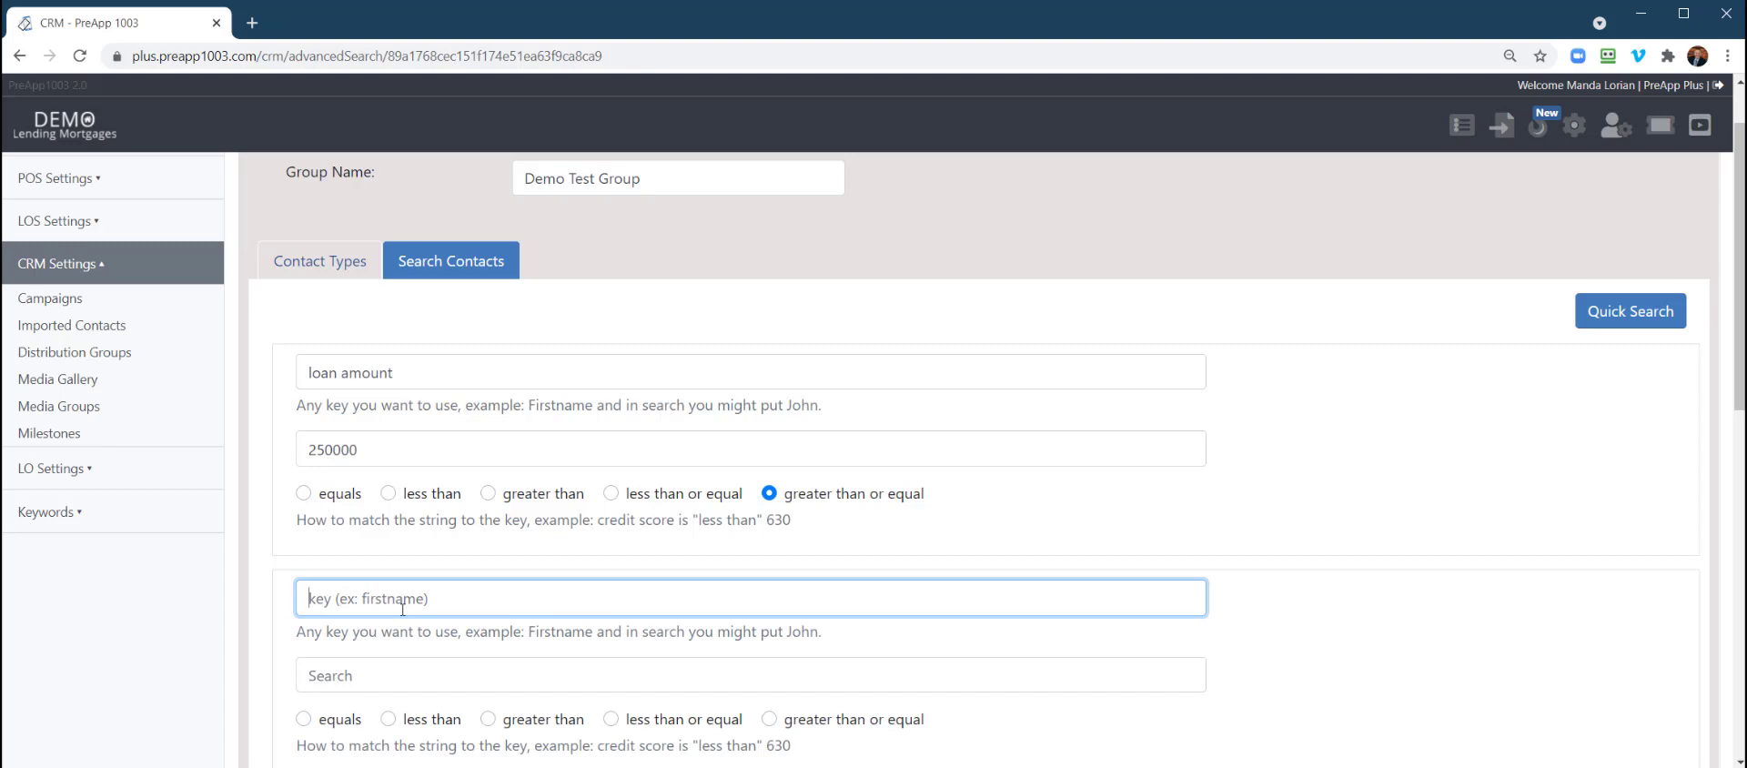
pyautogui.write('mid score')
pyautogui.press('Tab')
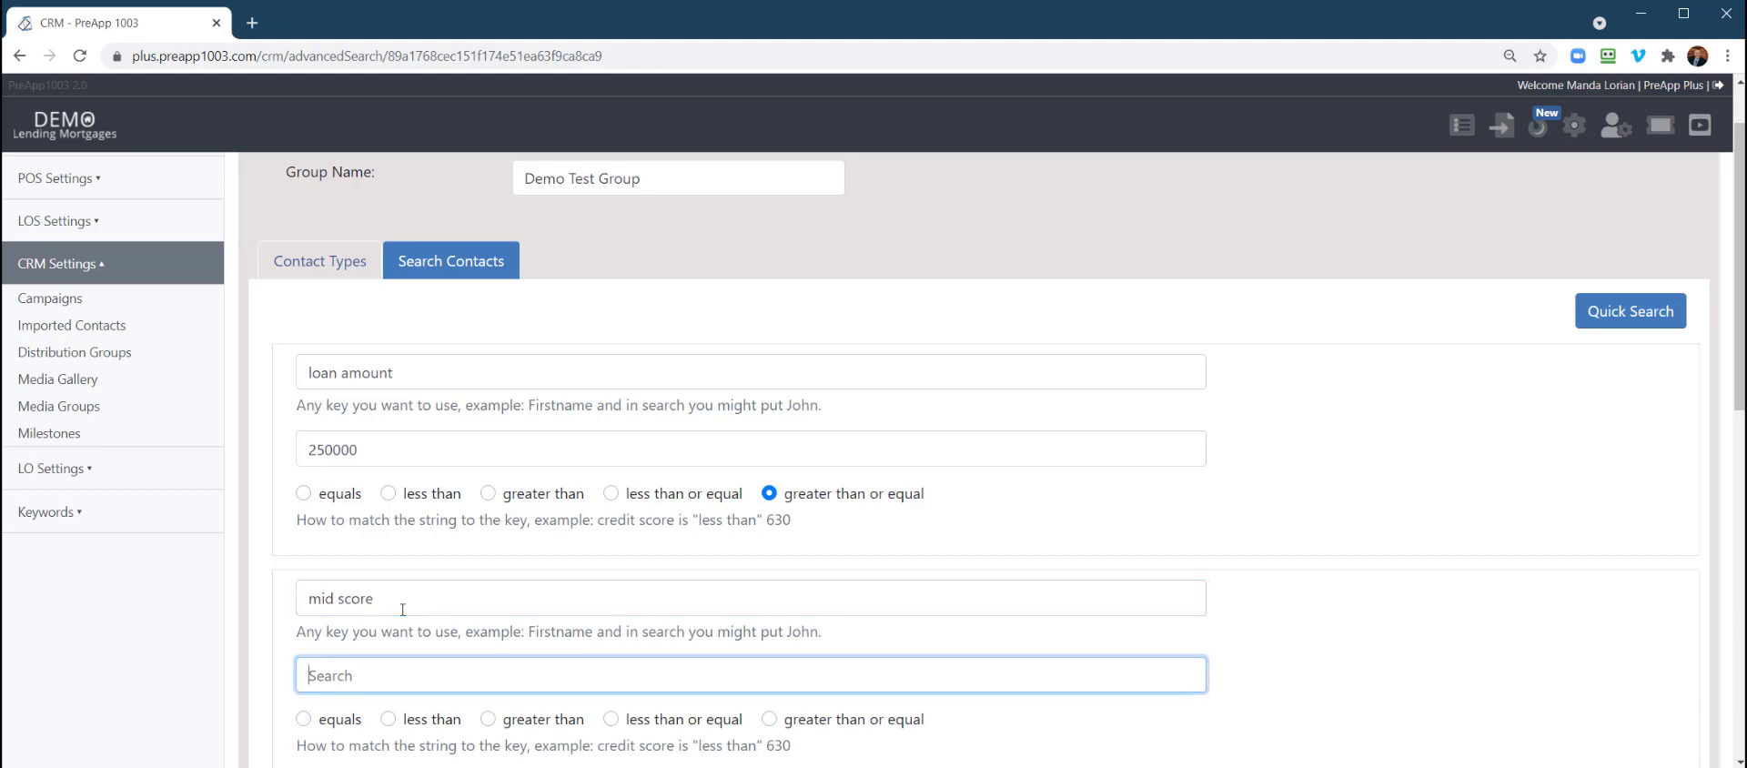
pyautogui.write('740')
pyautogui.press('Tab')
pyautogui.click(769, 719)
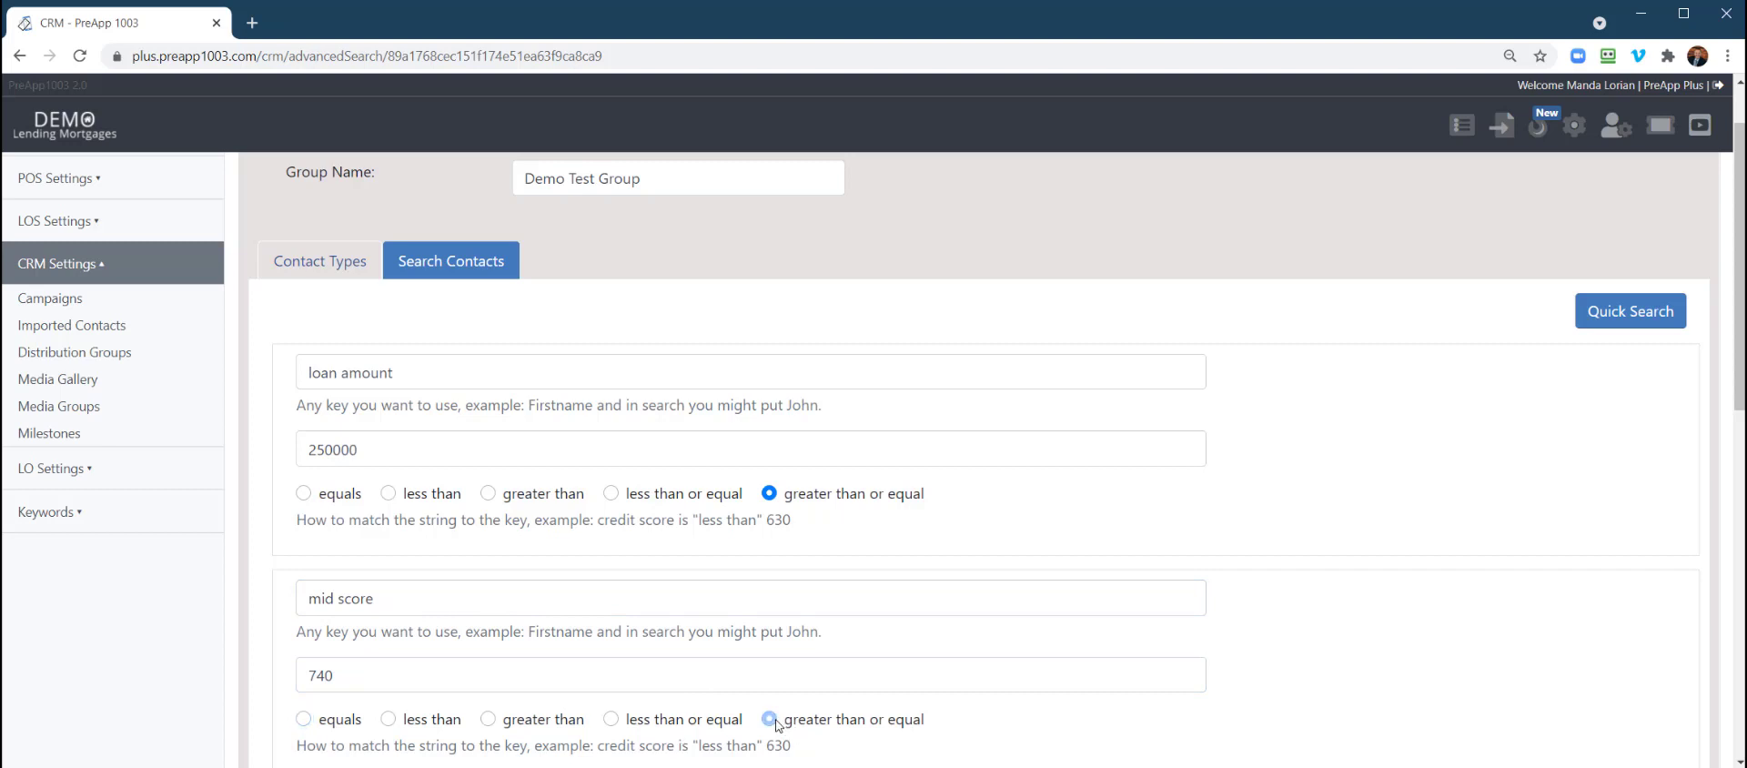
# Add a third search criterion requiring "close date" before 05/01/2020
pyautogui.scroll(-5, 547, 646)
pyautogui.click(292, 390)
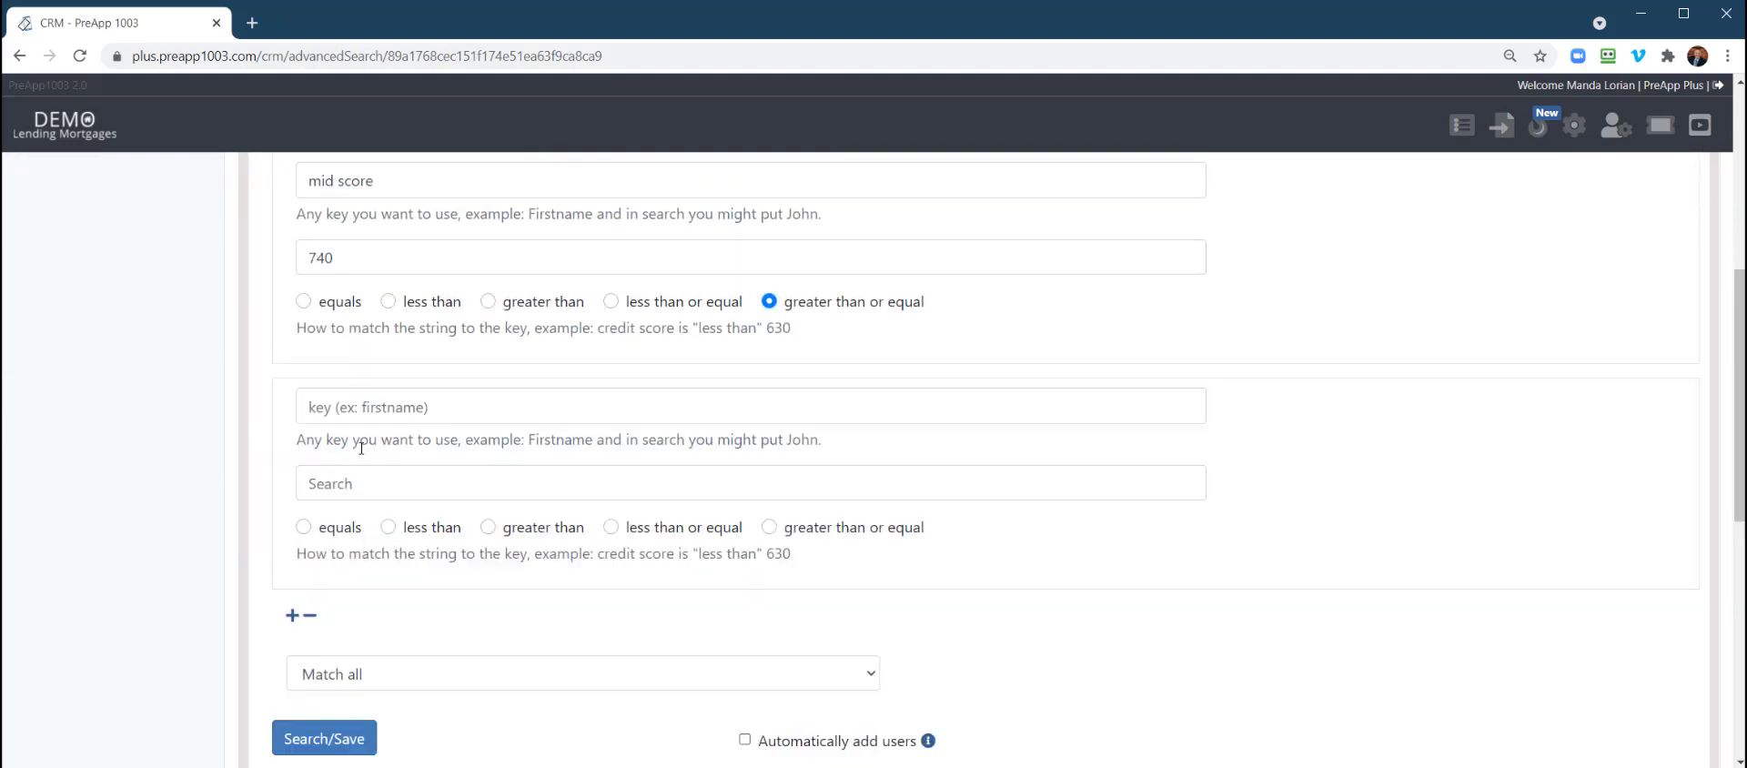
pyautogui.click(368, 409)
pyautogui.write('close s')
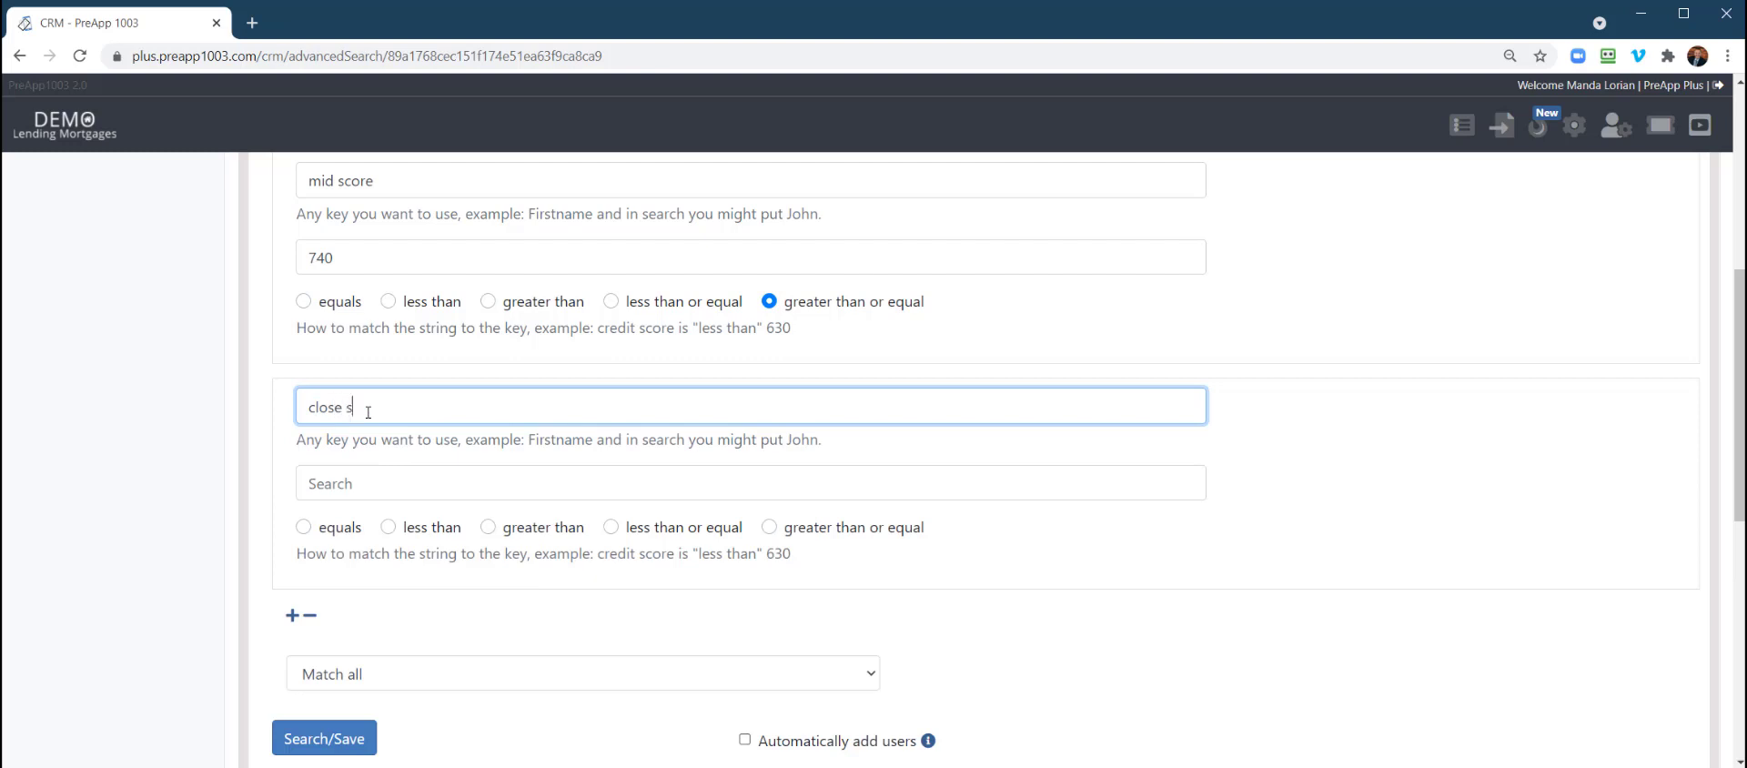
pyautogui.press('BackSpace')
pyautogui.write('date')
pyautogui.press('Tab')
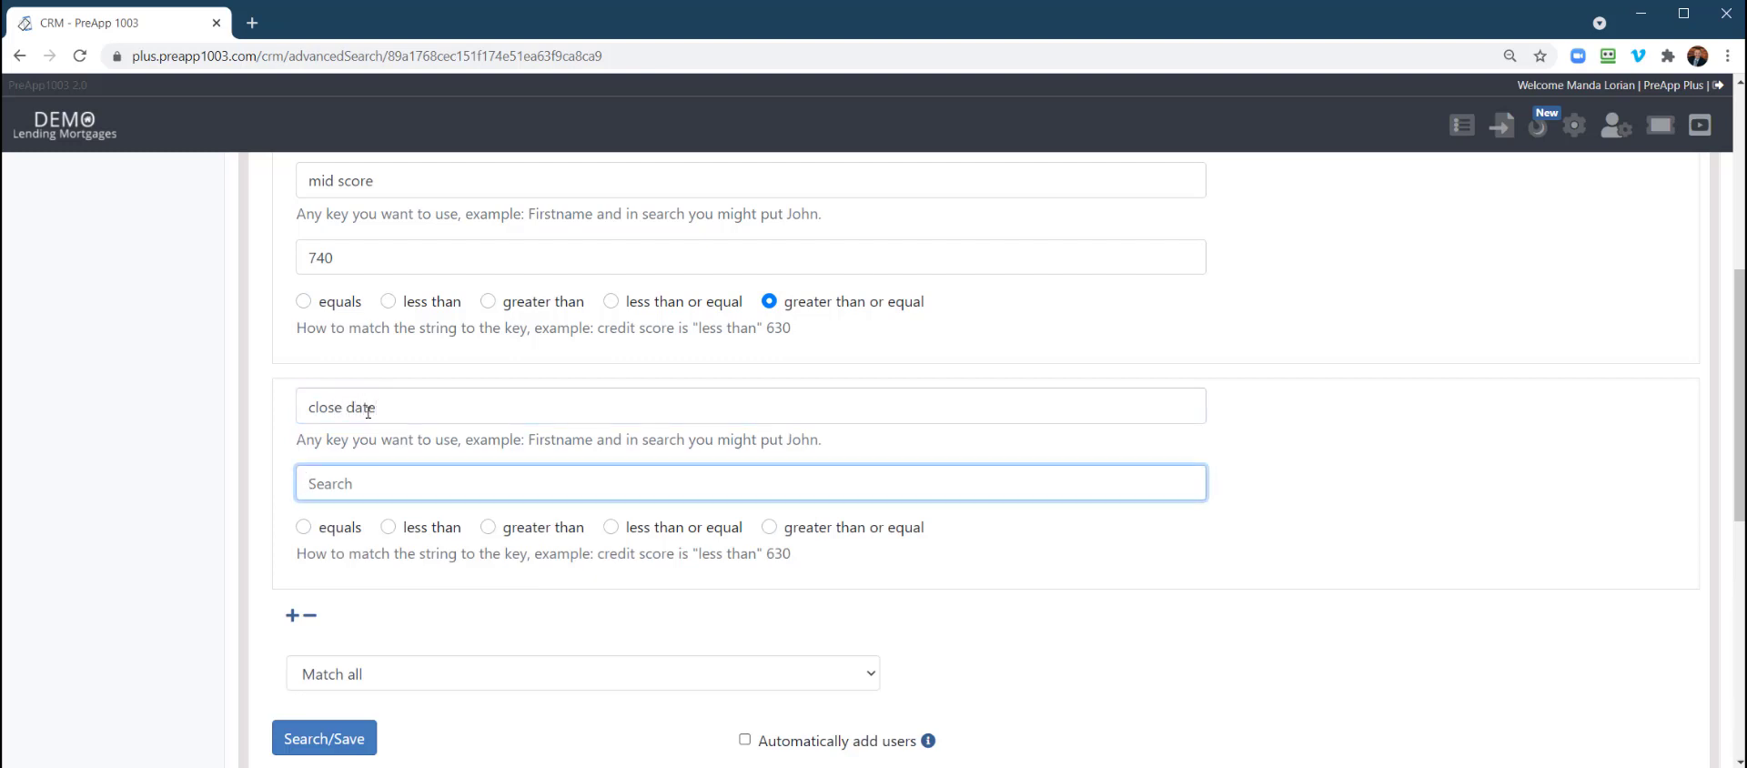
pyautogui.write('05/01/2020')
pyautogui.click(675, 539)
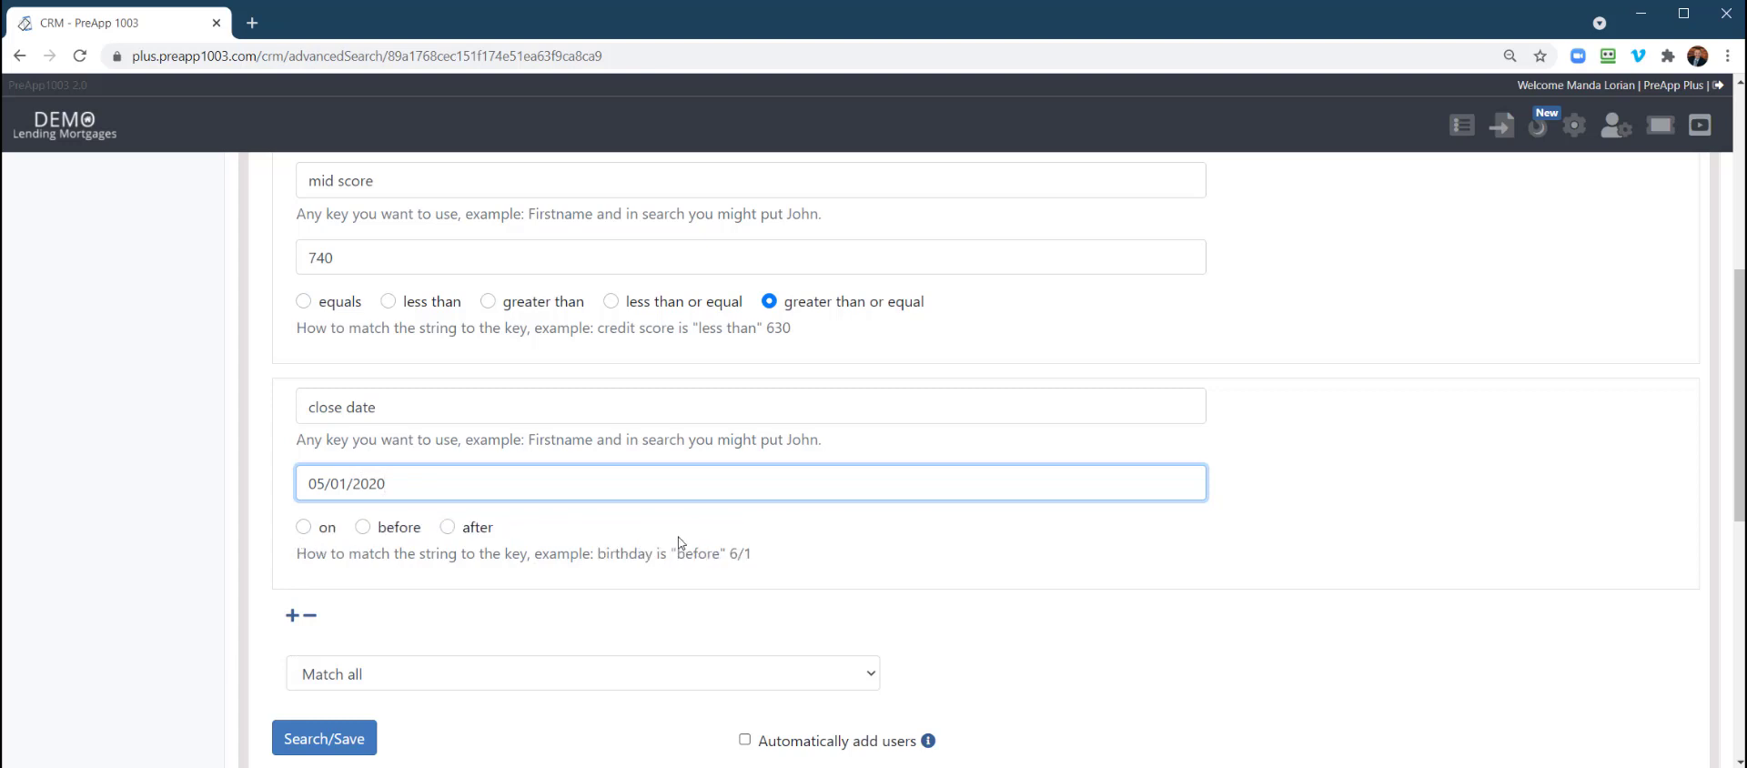
pyautogui.click(362, 527)
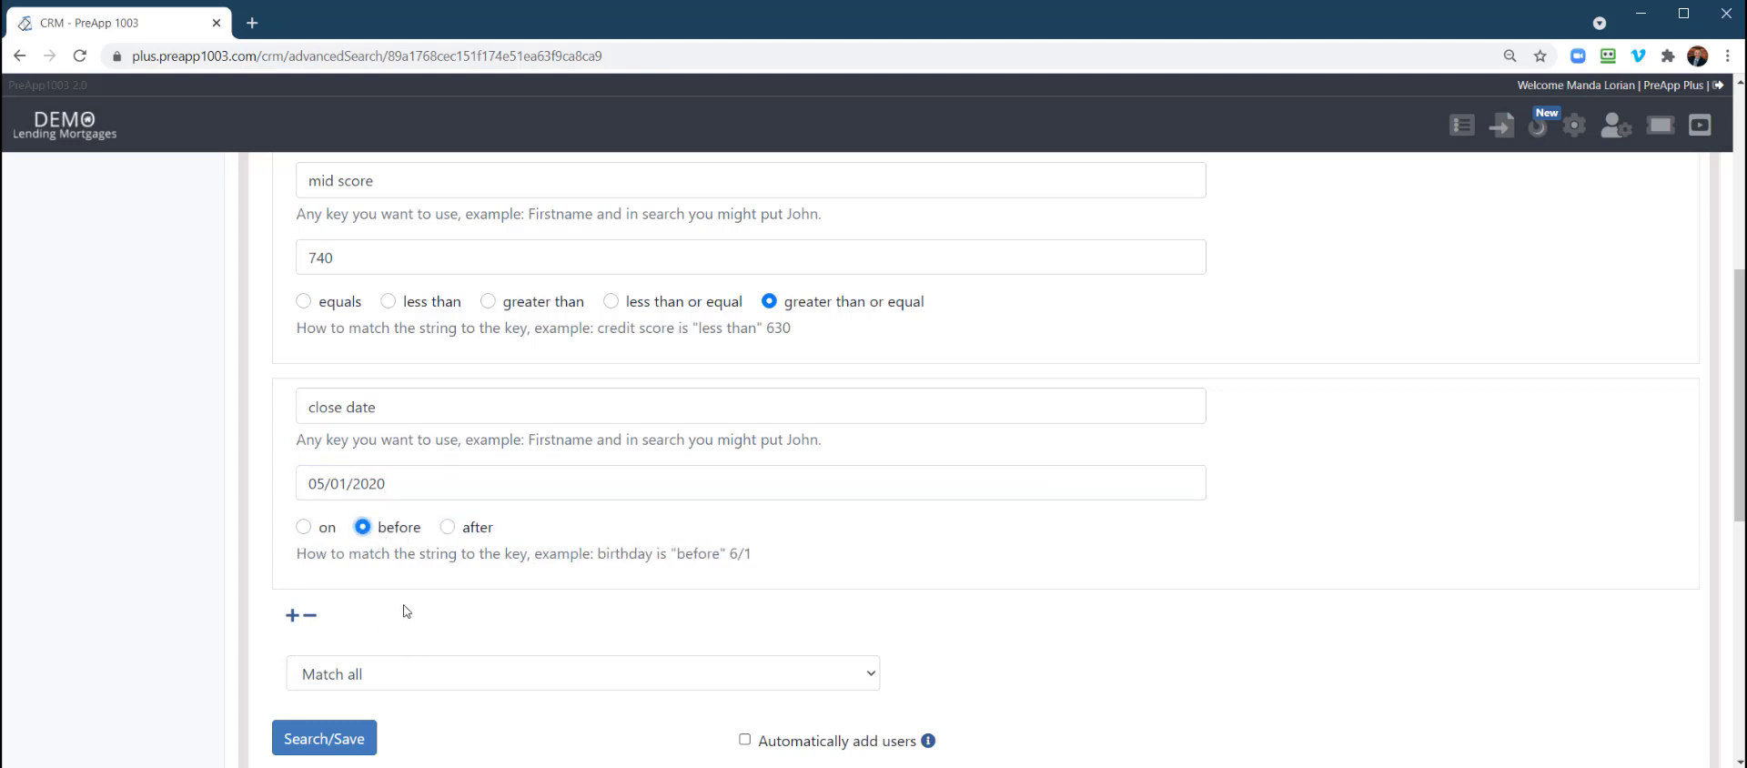
# Review the three search criteria and turn on automatic adding of users for the group
pyautogui.scroll(4, 491, 550)
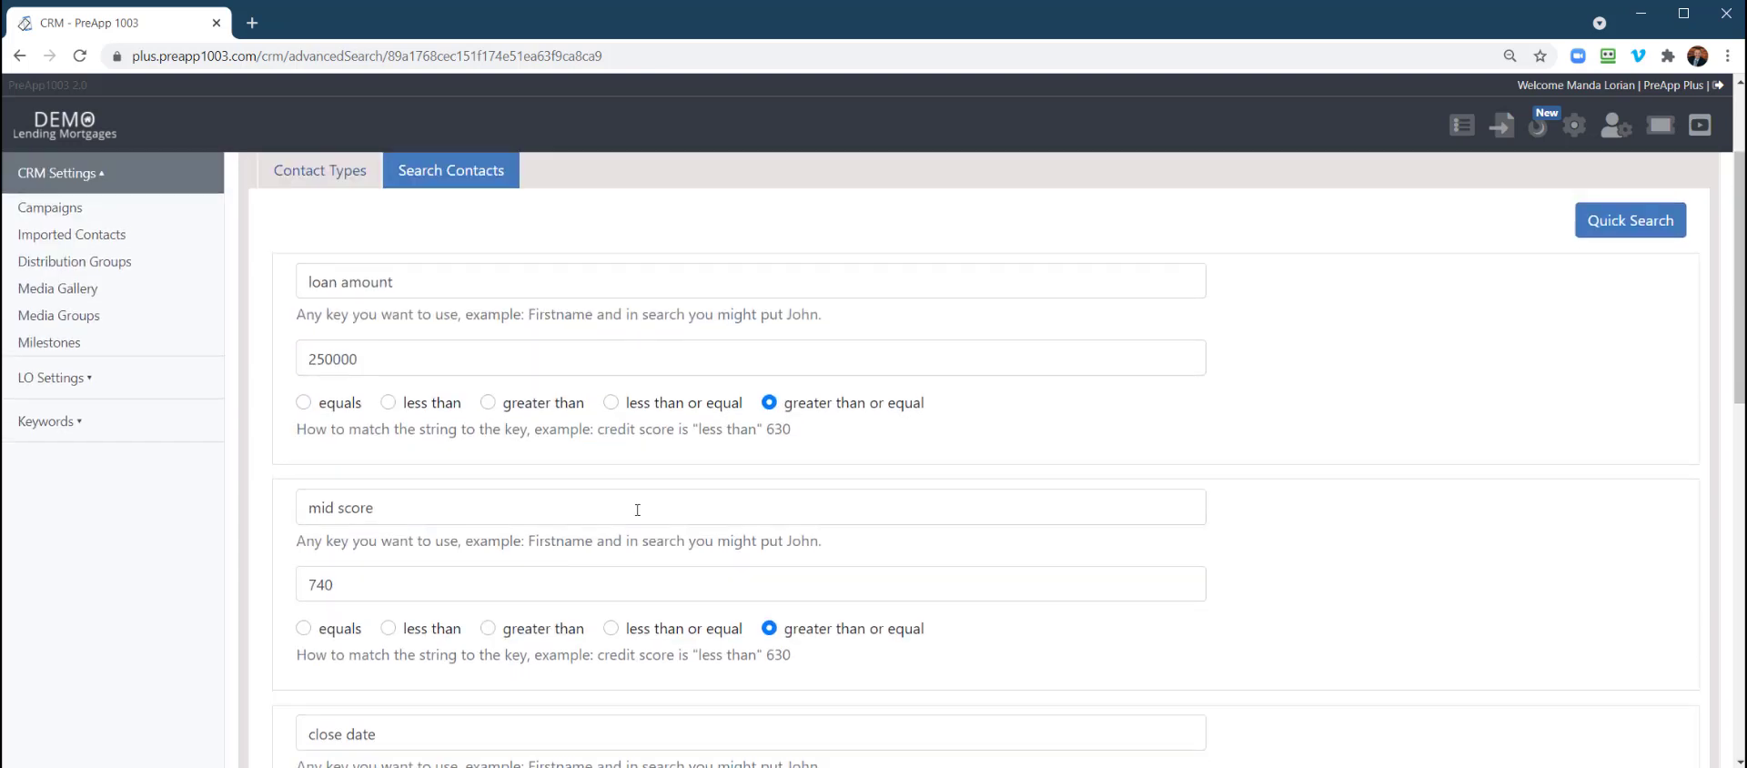
pyautogui.scroll(-5, 637, 574)
pyautogui.scroll(3, 724, 625)
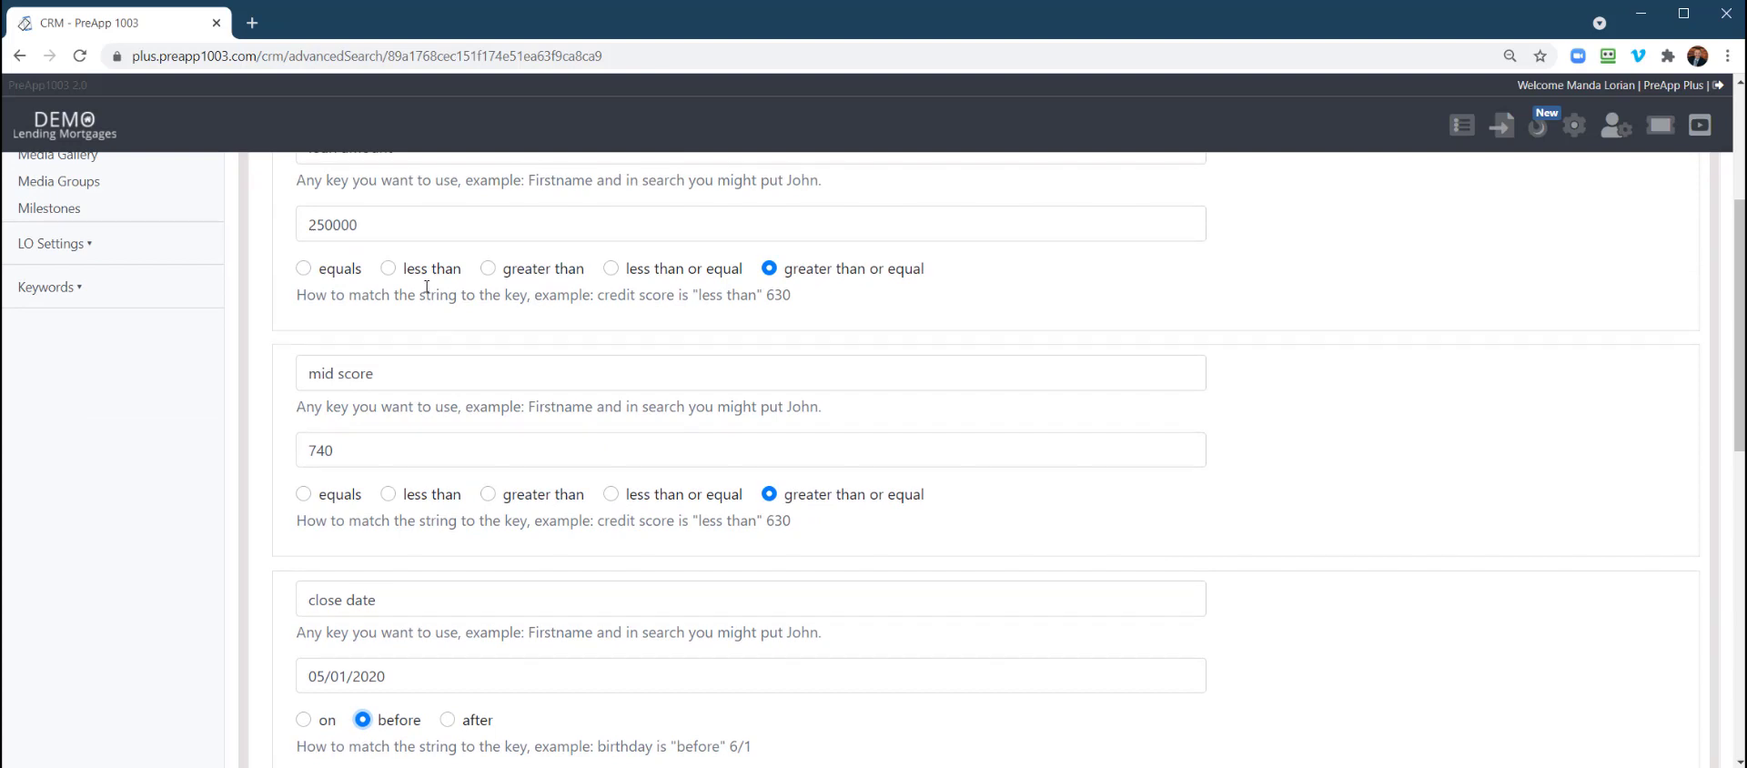
pyautogui.scroll(2, 445, 300)
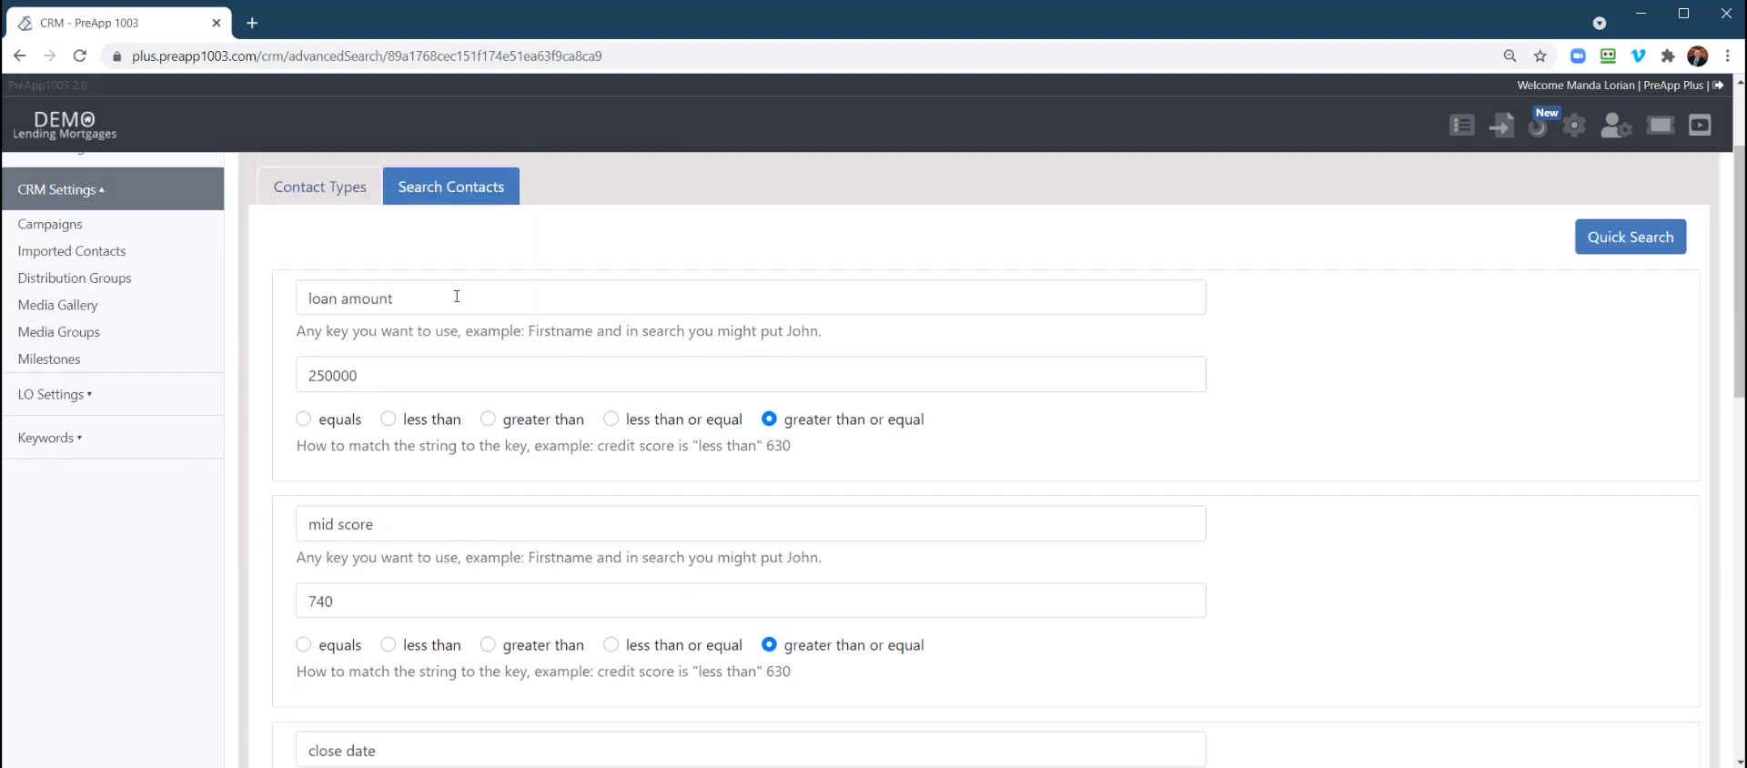
pyautogui.click(432, 303)
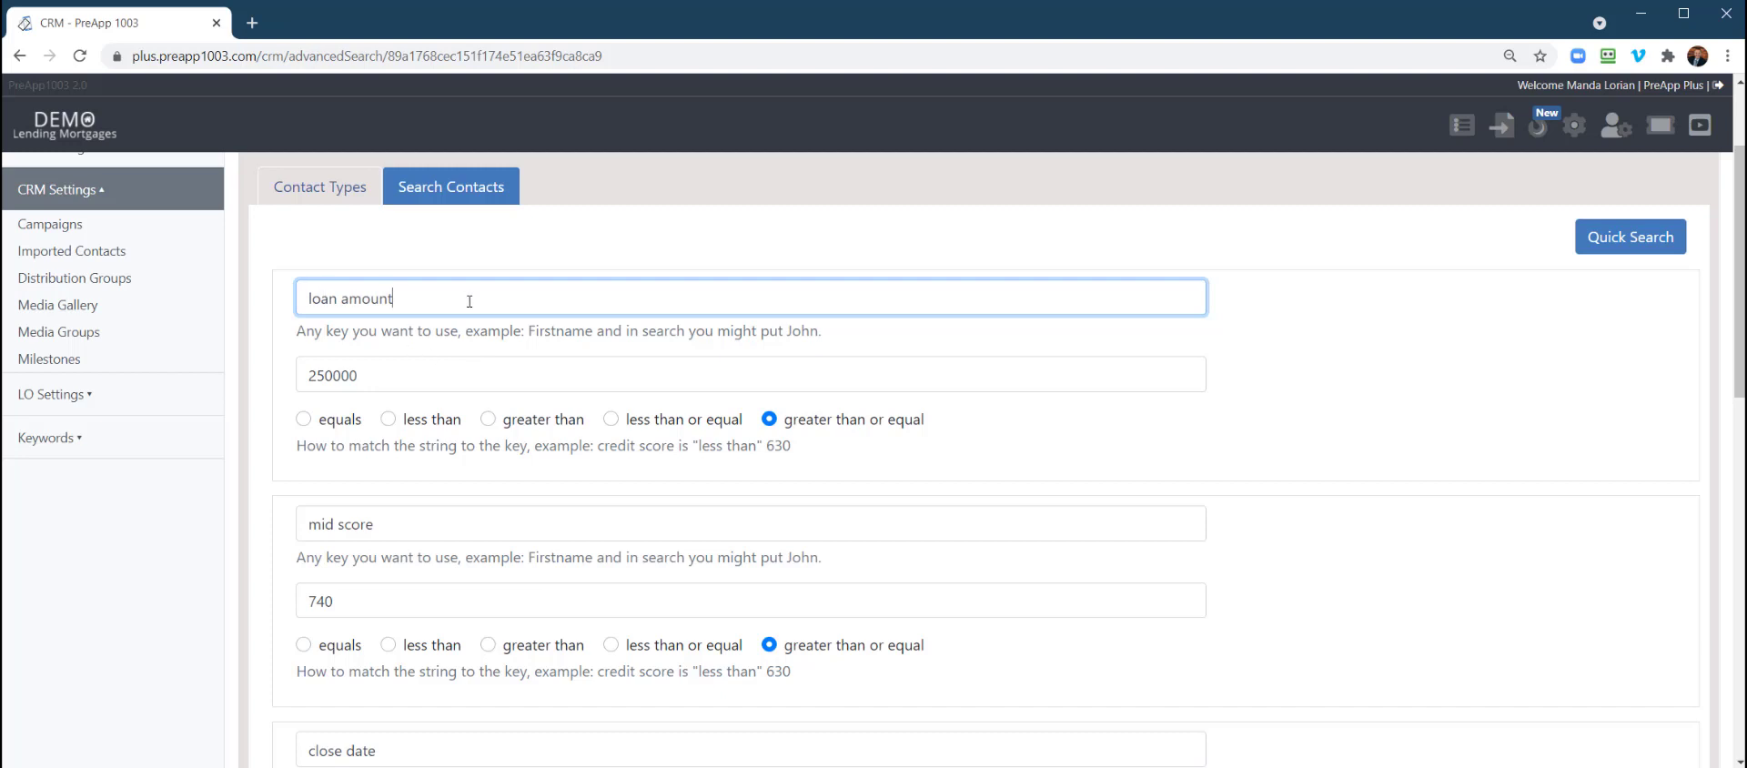
pyautogui.scroll(-8, 503, 409)
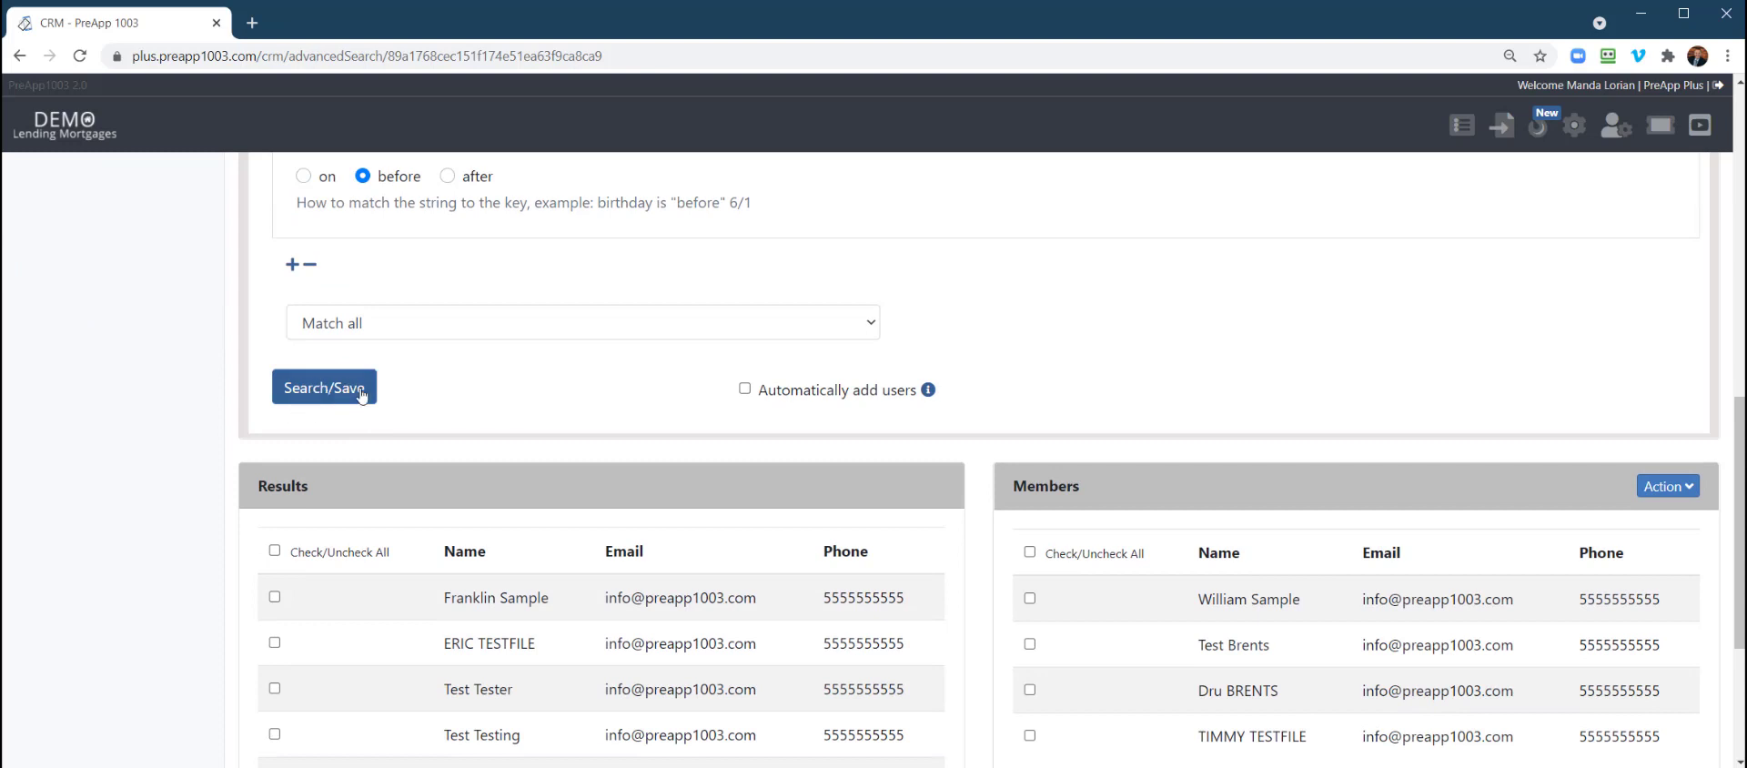
pyautogui.click(745, 390)
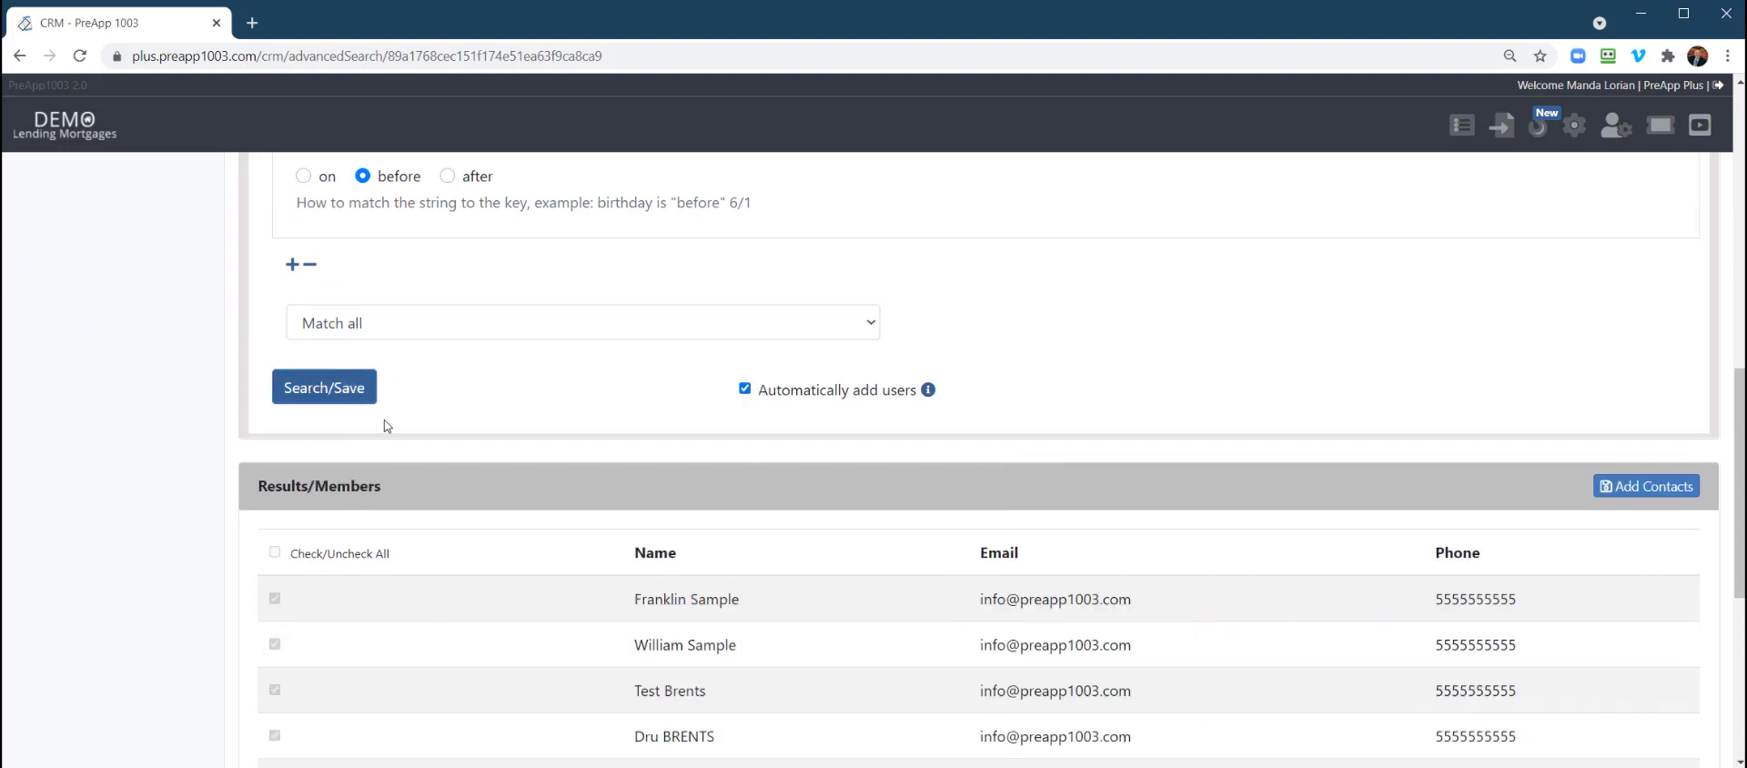
# Examine the group's combined results and members list and its search and match settings
pyautogui.scroll(-3, 546, 387)
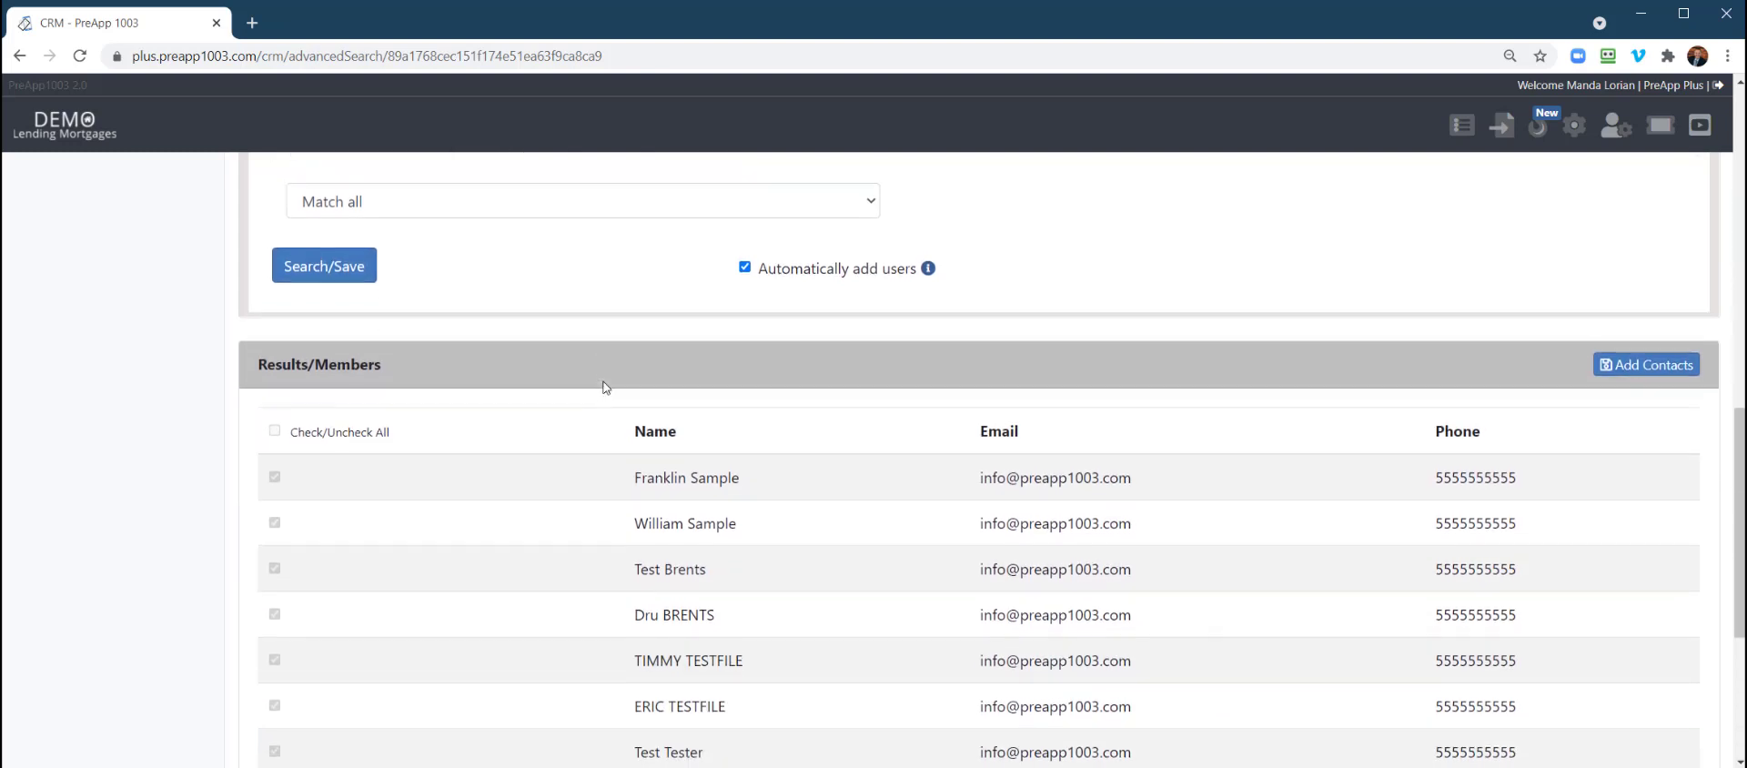
pyautogui.scroll(-3, 803, 400)
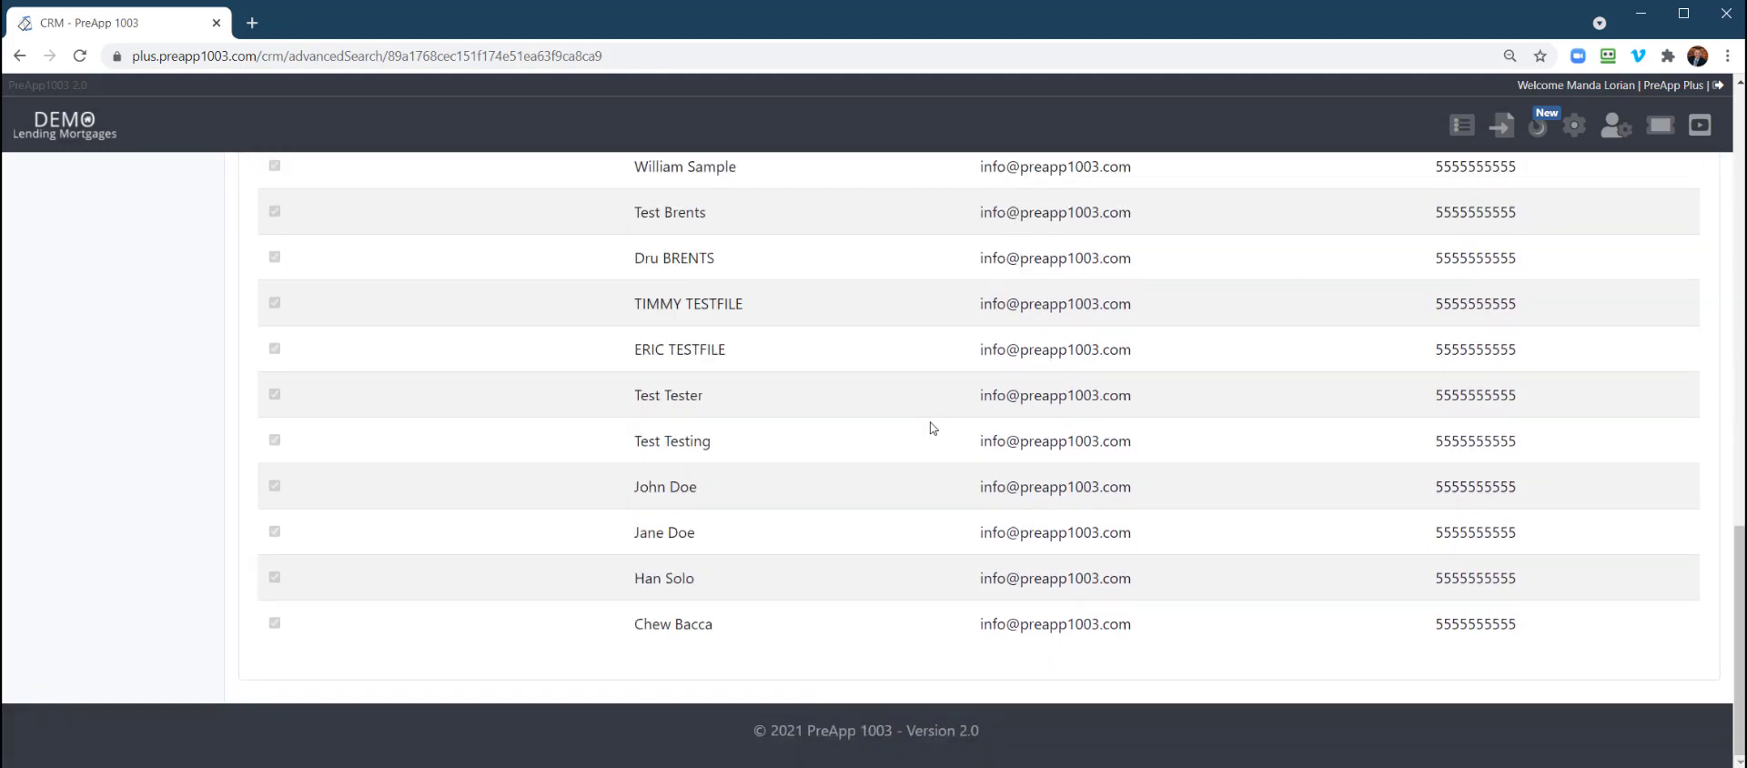
pyautogui.scroll(6, 810, 428)
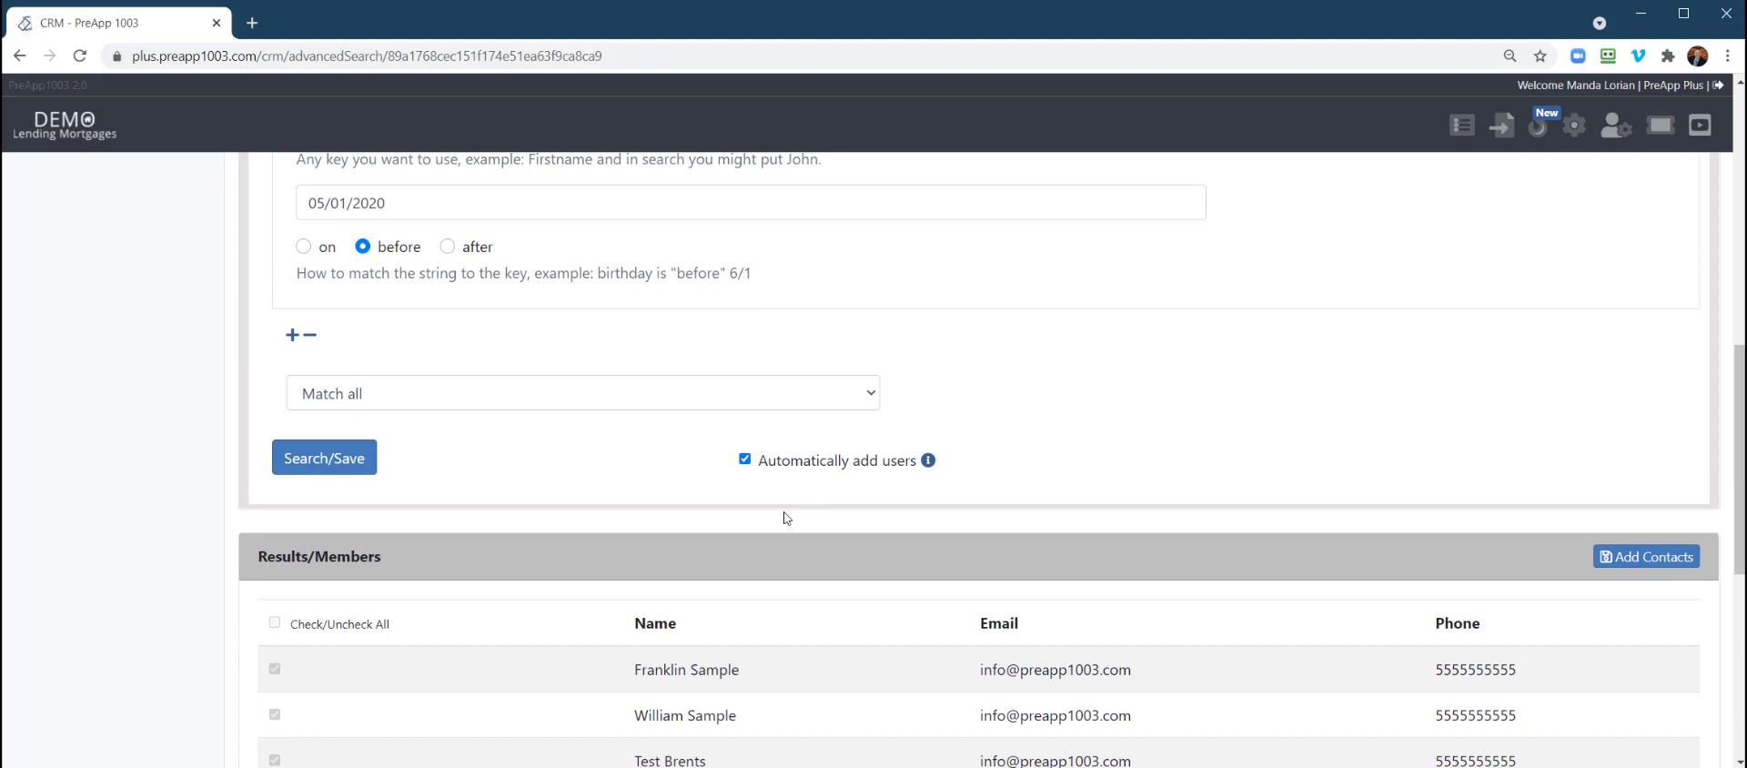
pyautogui.scroll(1, 766, 505)
pyautogui.scroll(2, 546, 546)
pyautogui.scroll(-3, 382, 509)
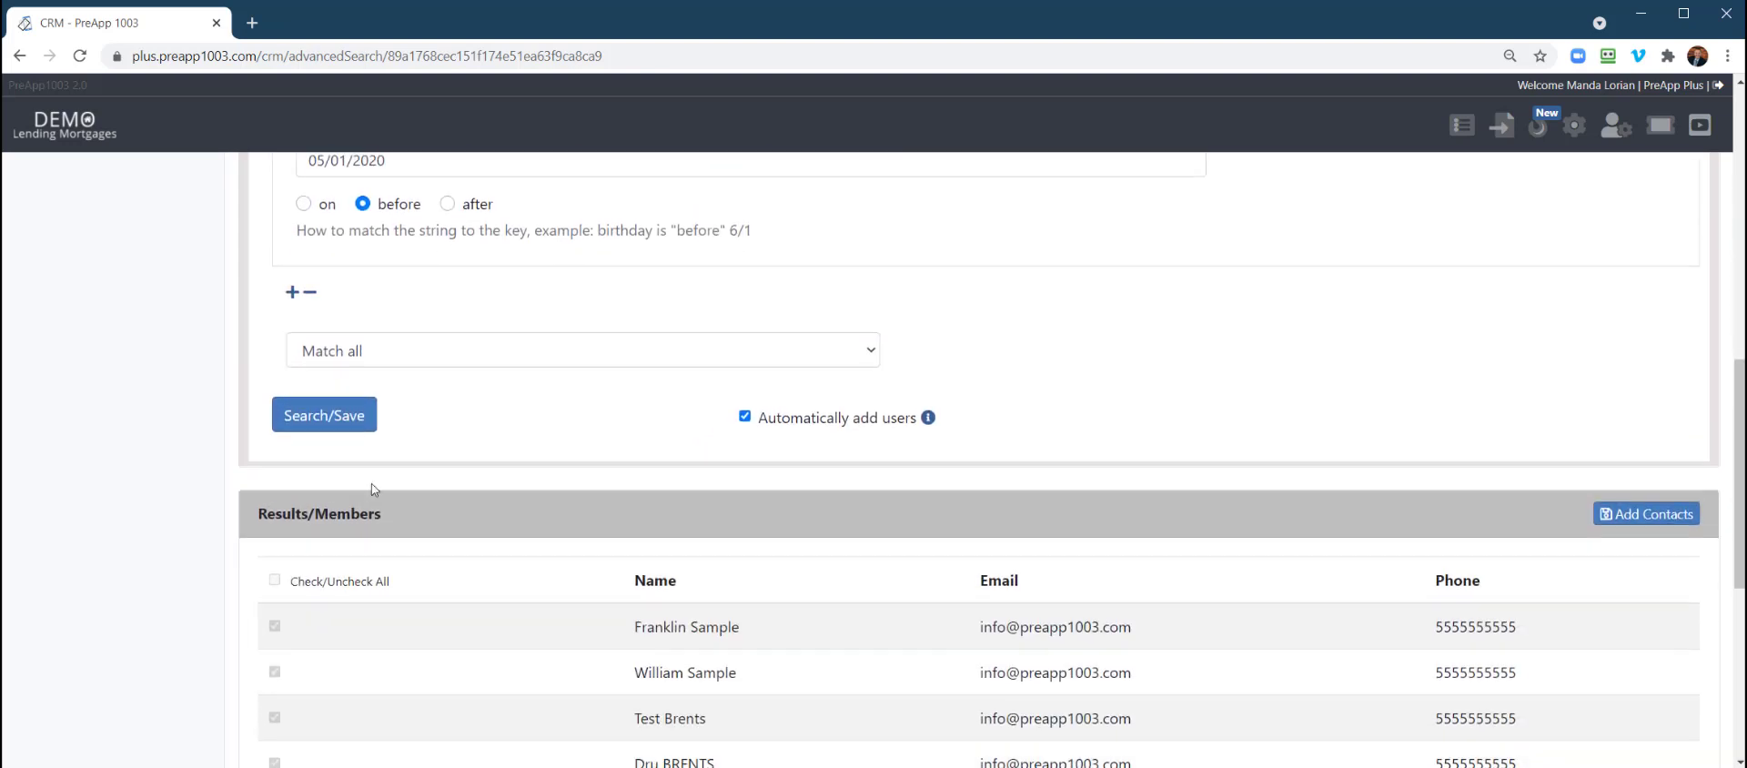
pyautogui.scroll(3, 546, 309)
pyautogui.scroll(-5, 400, 337)
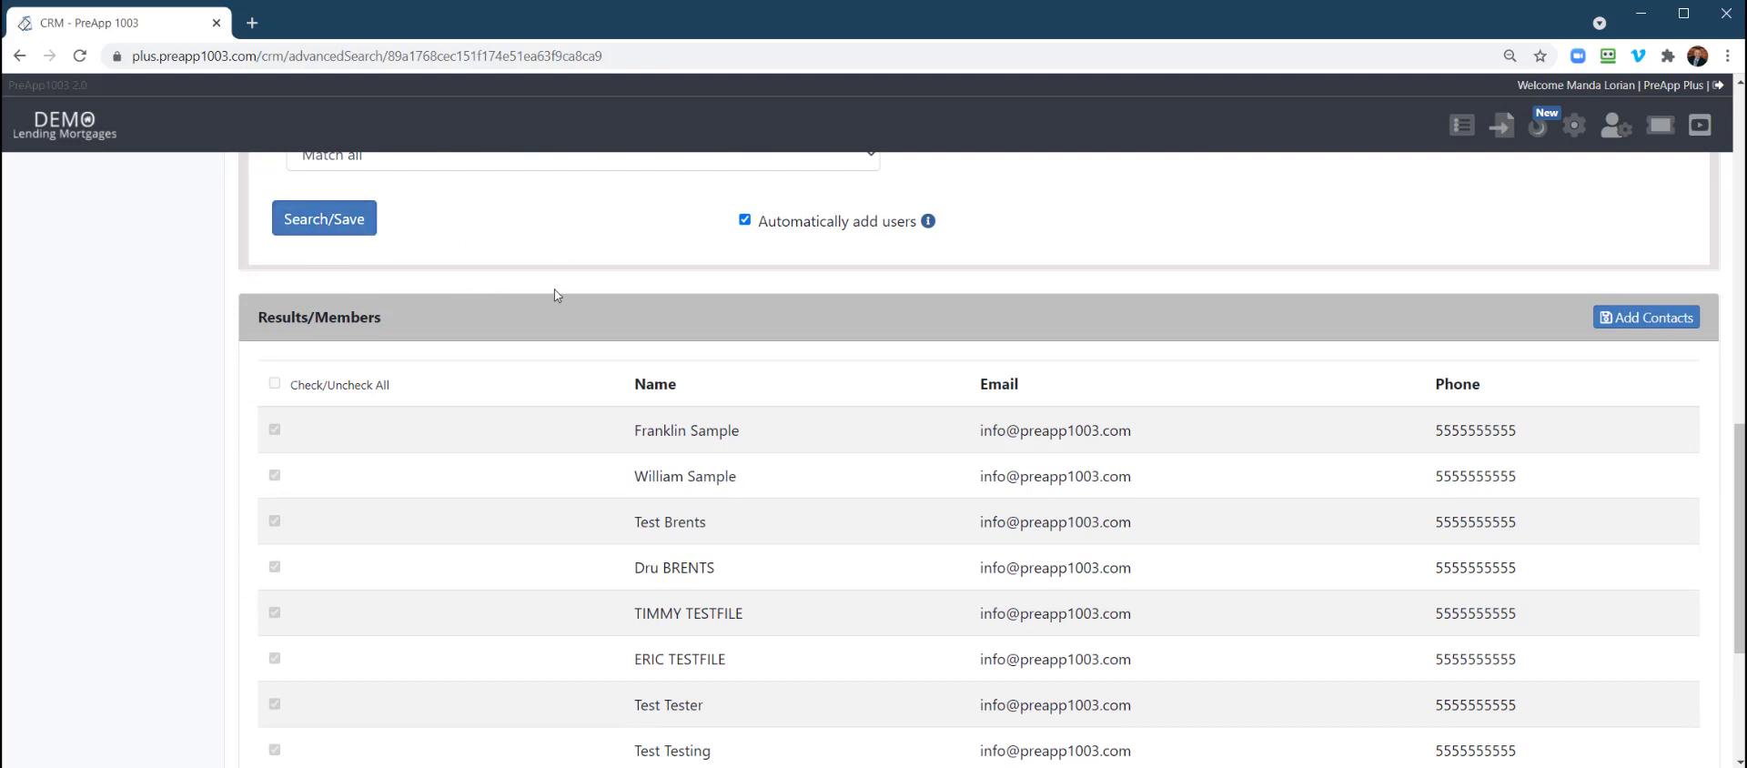
pyautogui.scroll(1, 637, 300)
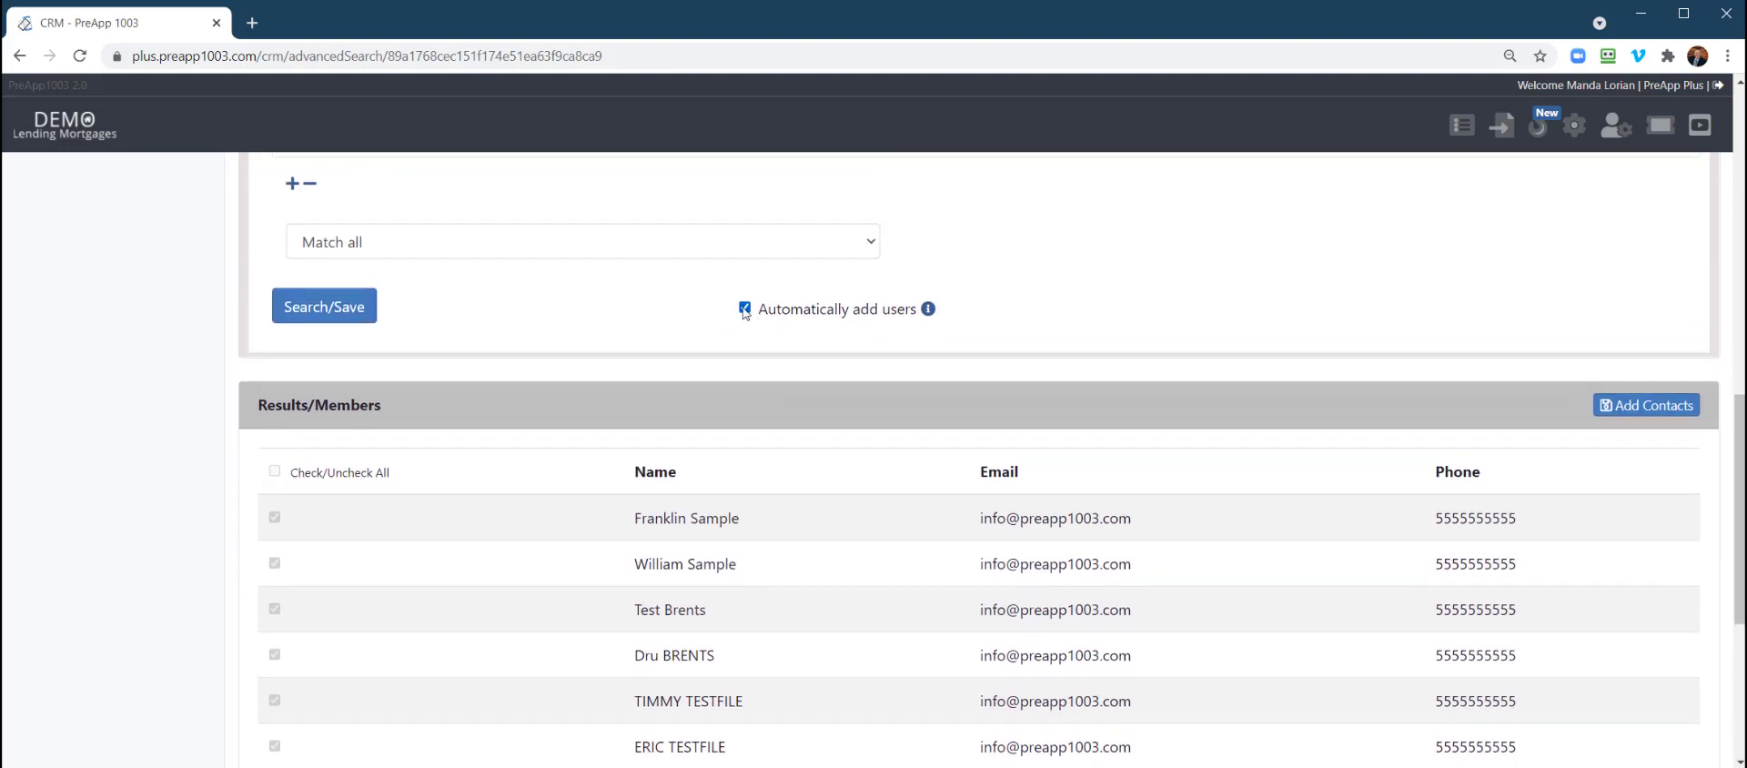
pyautogui.scroll(-5, 824, 455)
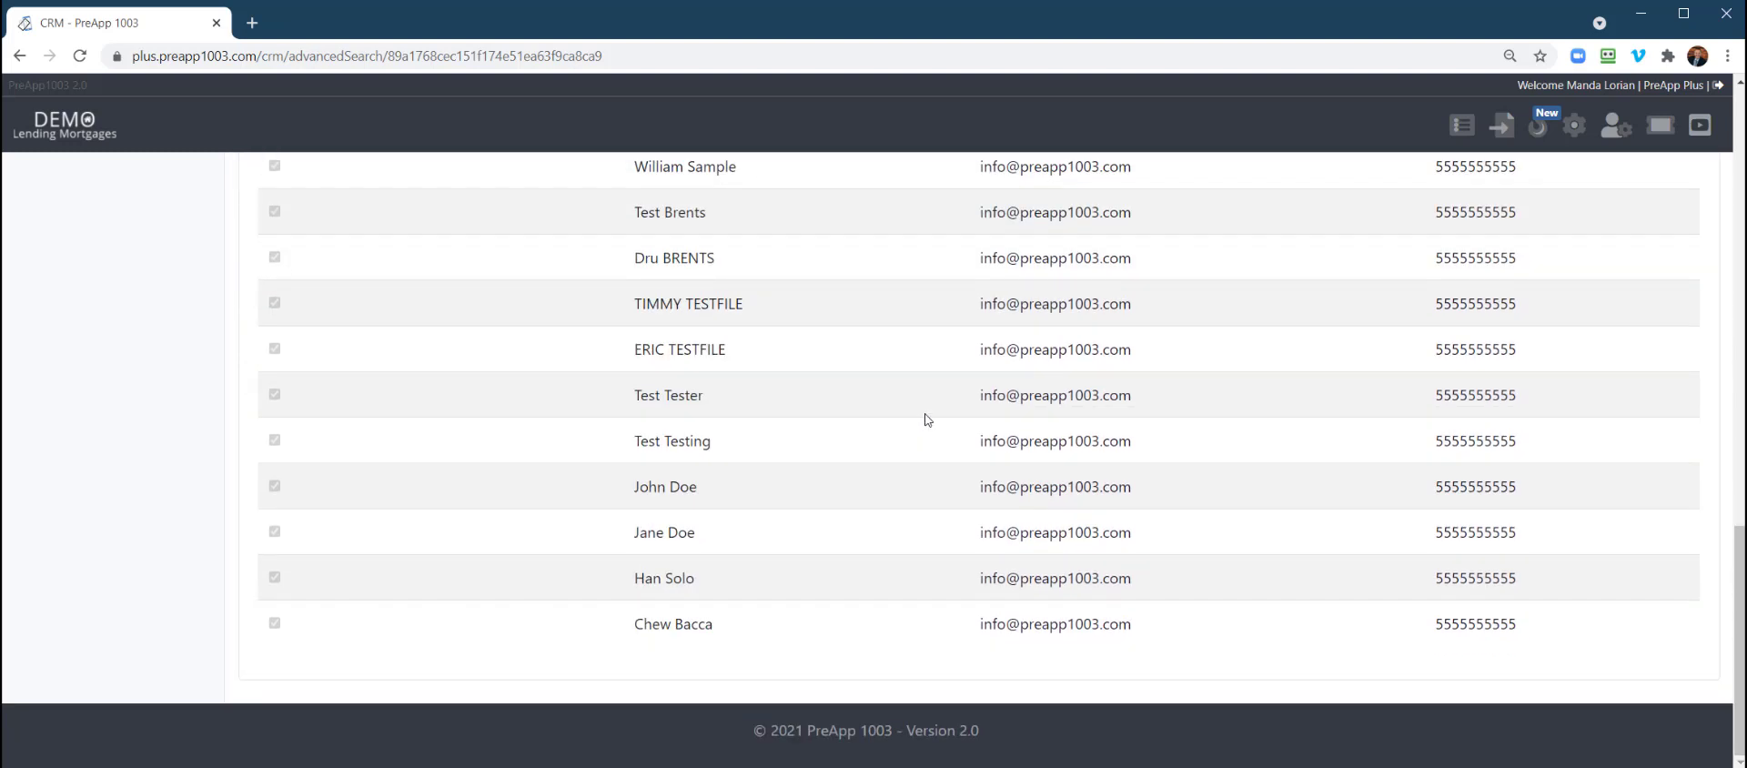
pyautogui.scroll(2, 926, 423)
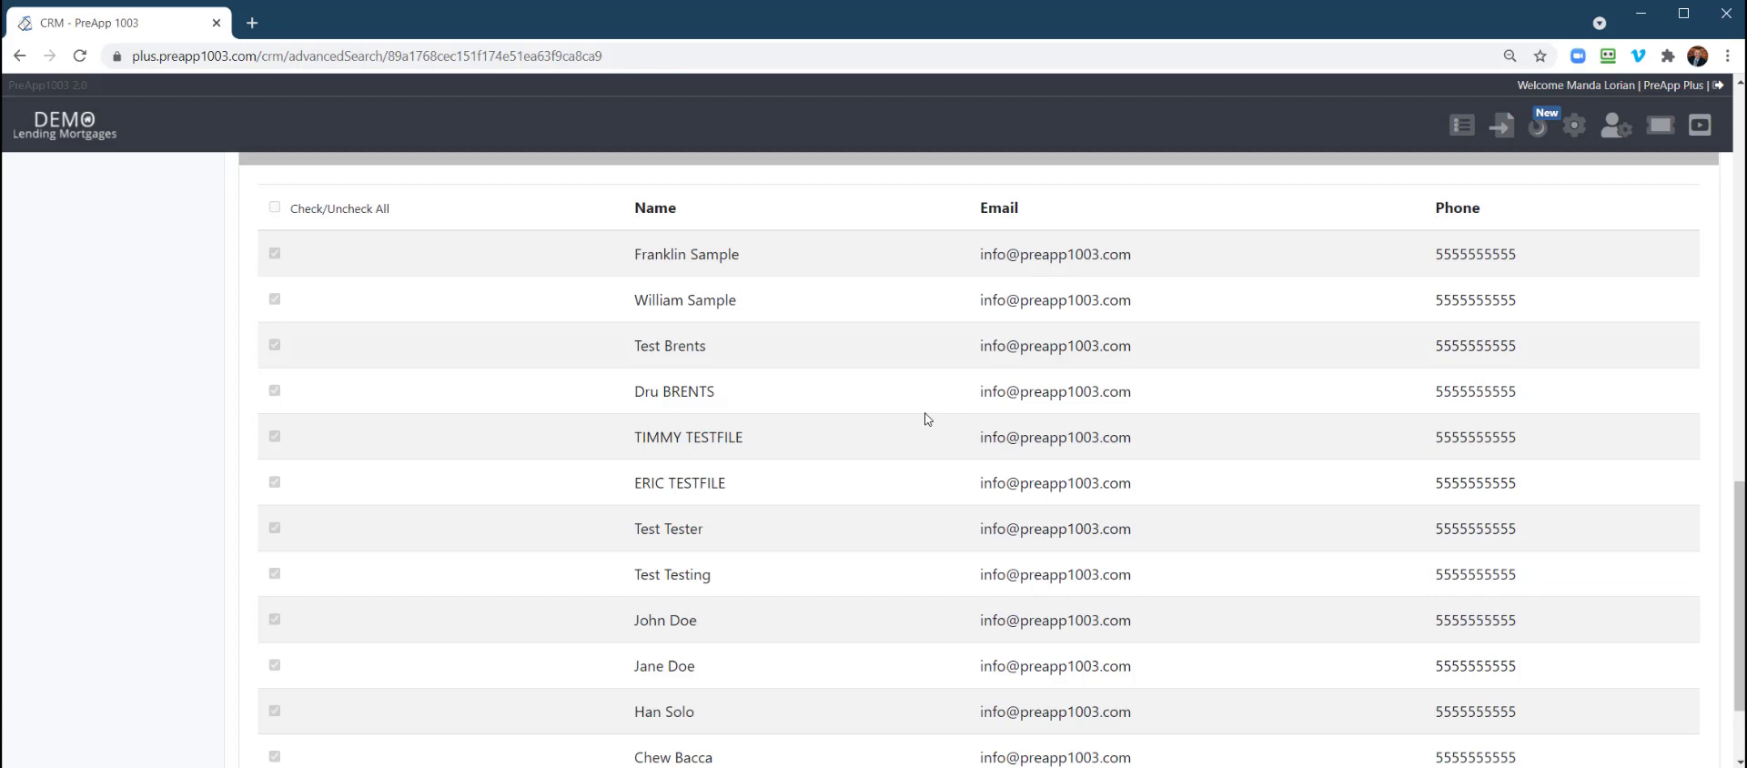
pyautogui.scroll(5, 925, 424)
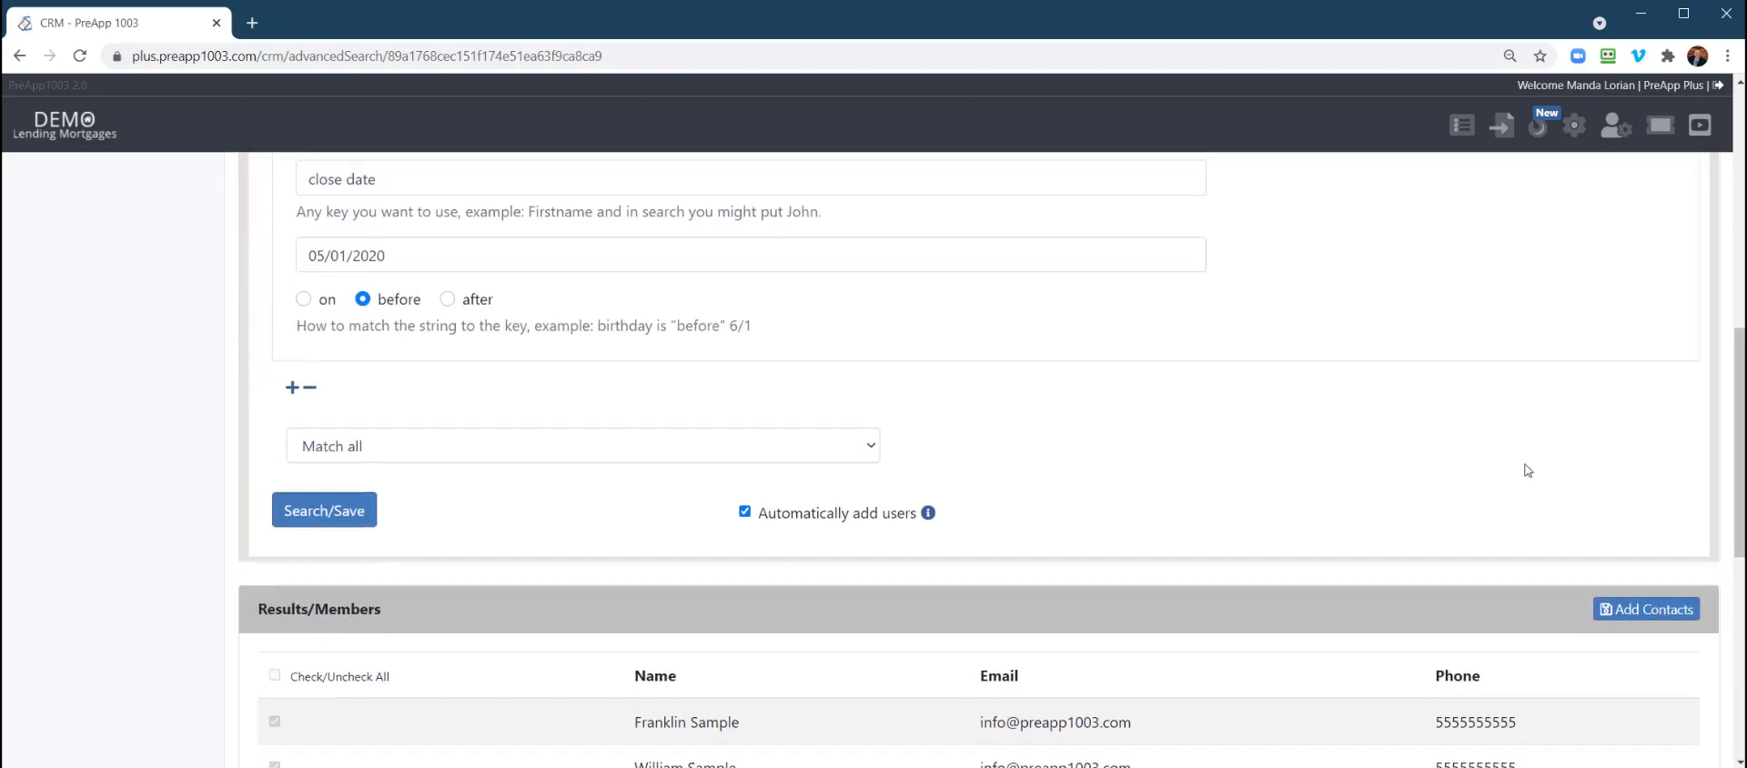
# Save the Demo Test Group with its three search criteria and return to the list of distribution groups
pyautogui.scroll(8, 1318, 459)
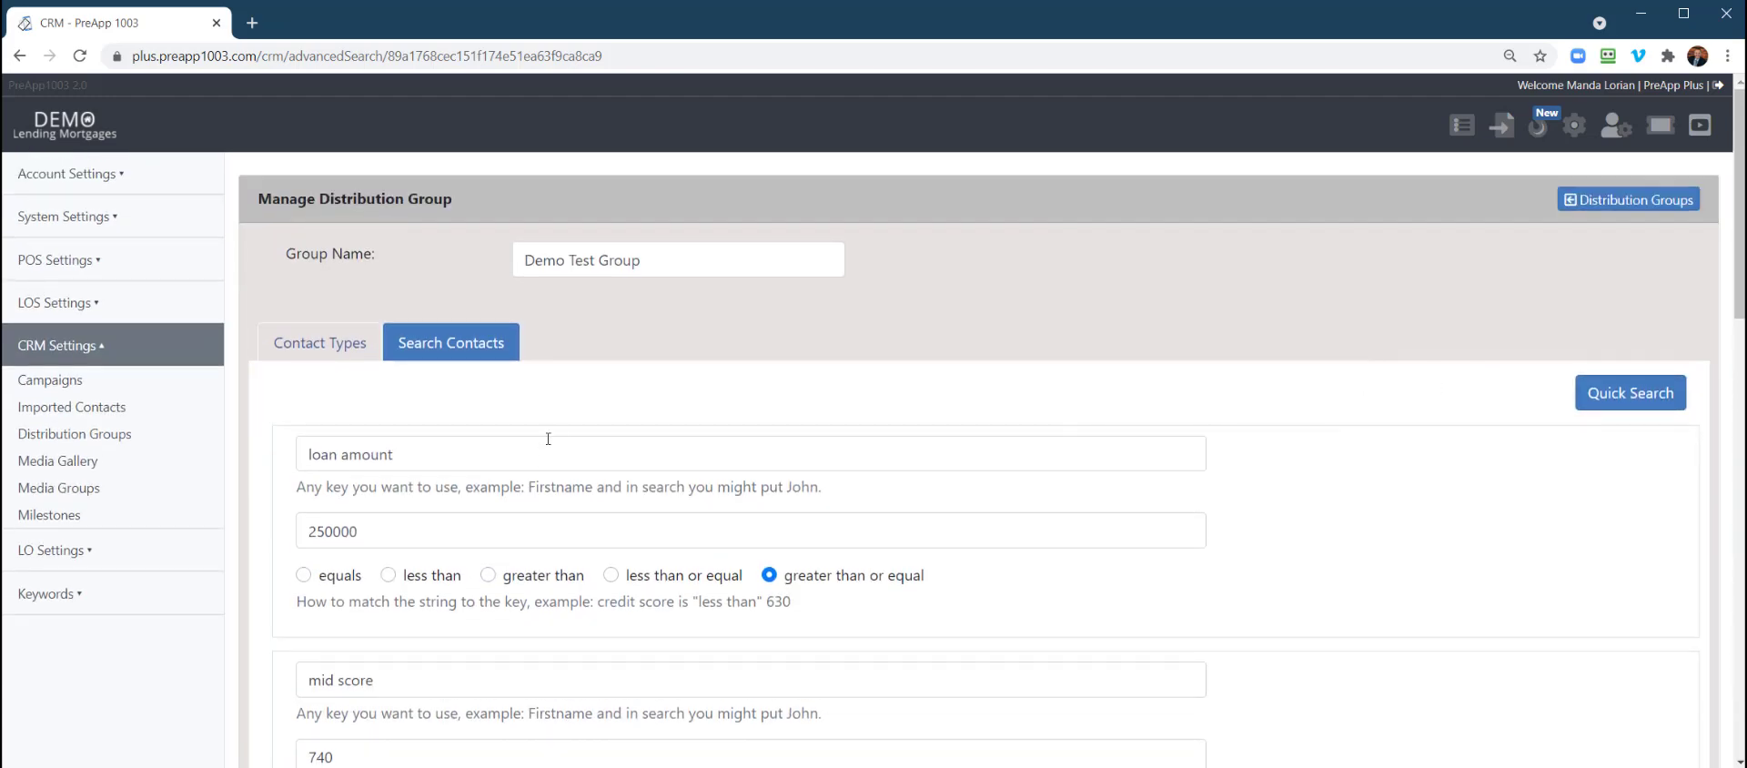
pyautogui.scroll(-5, 909, 428)
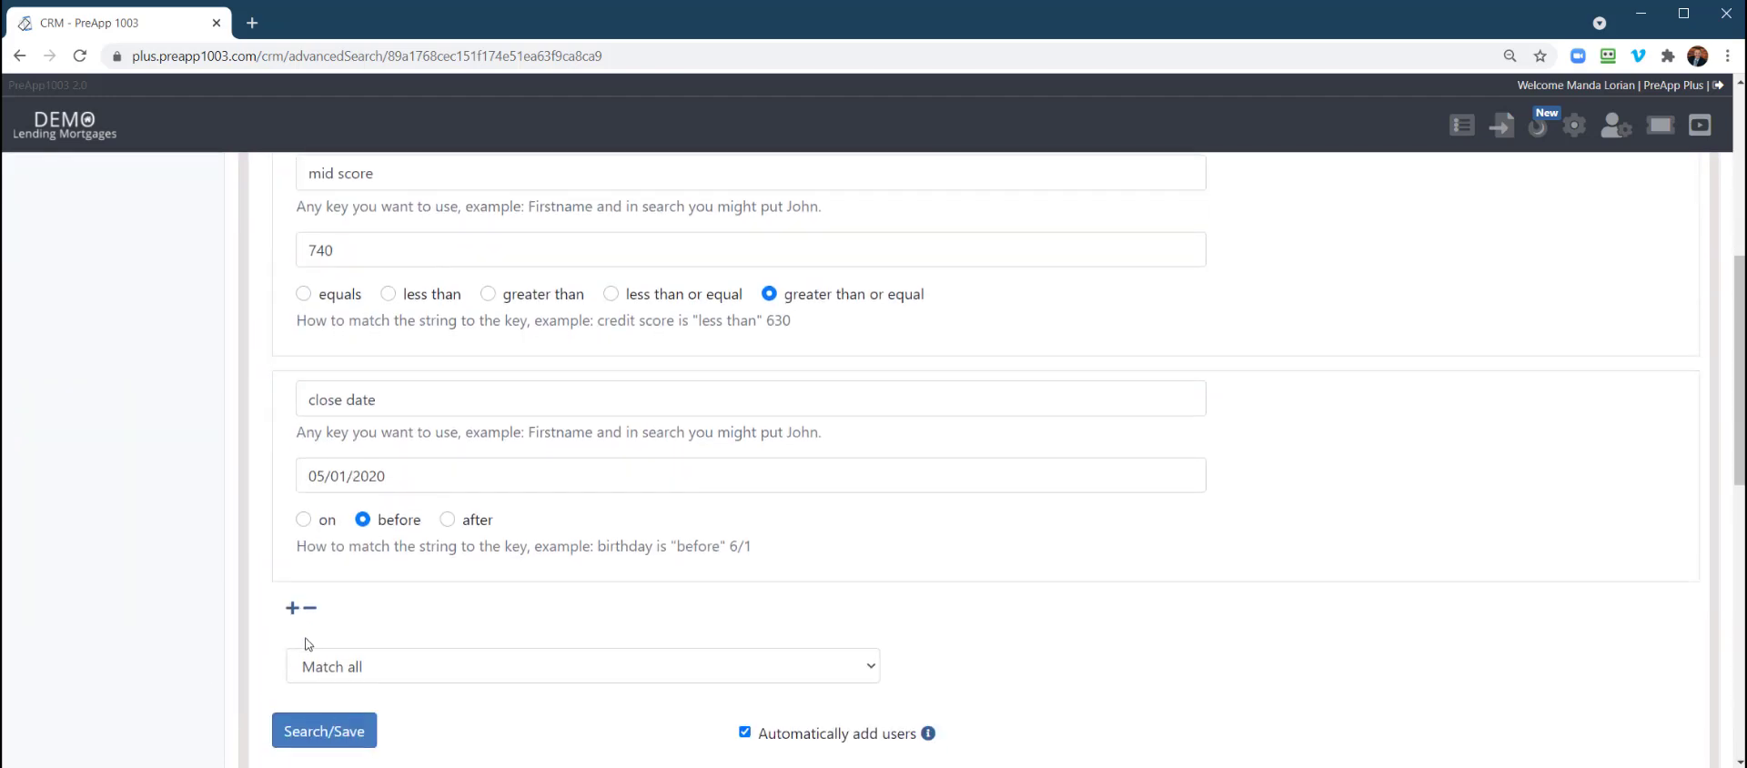
pyautogui.click(328, 735)
pyautogui.scroll(-3, 961, 465)
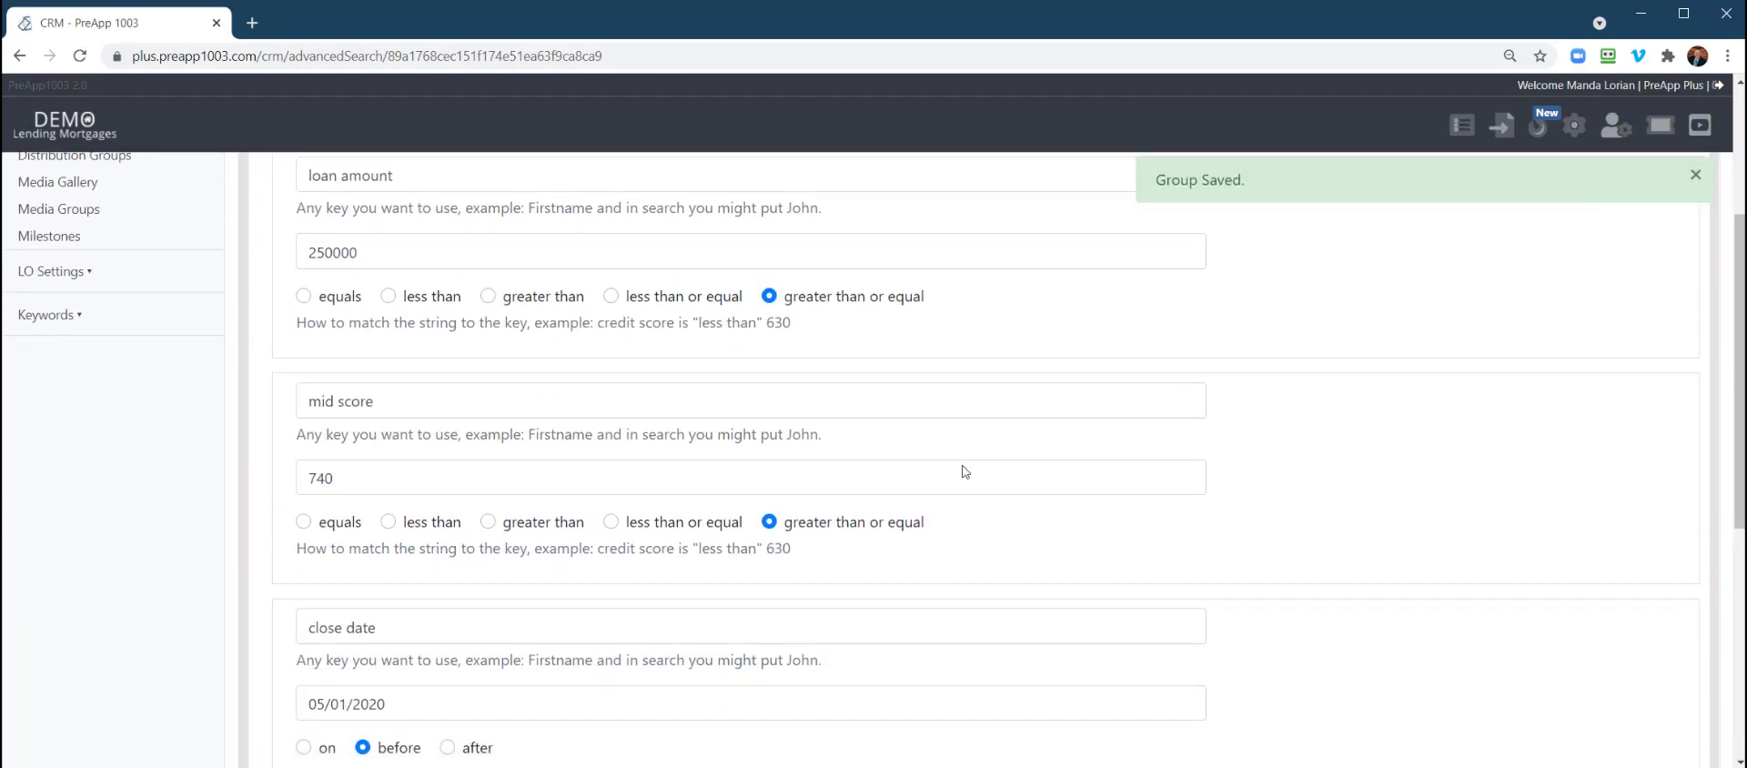
pyautogui.scroll(-5, 965, 472)
pyautogui.scroll(5, 916, 631)
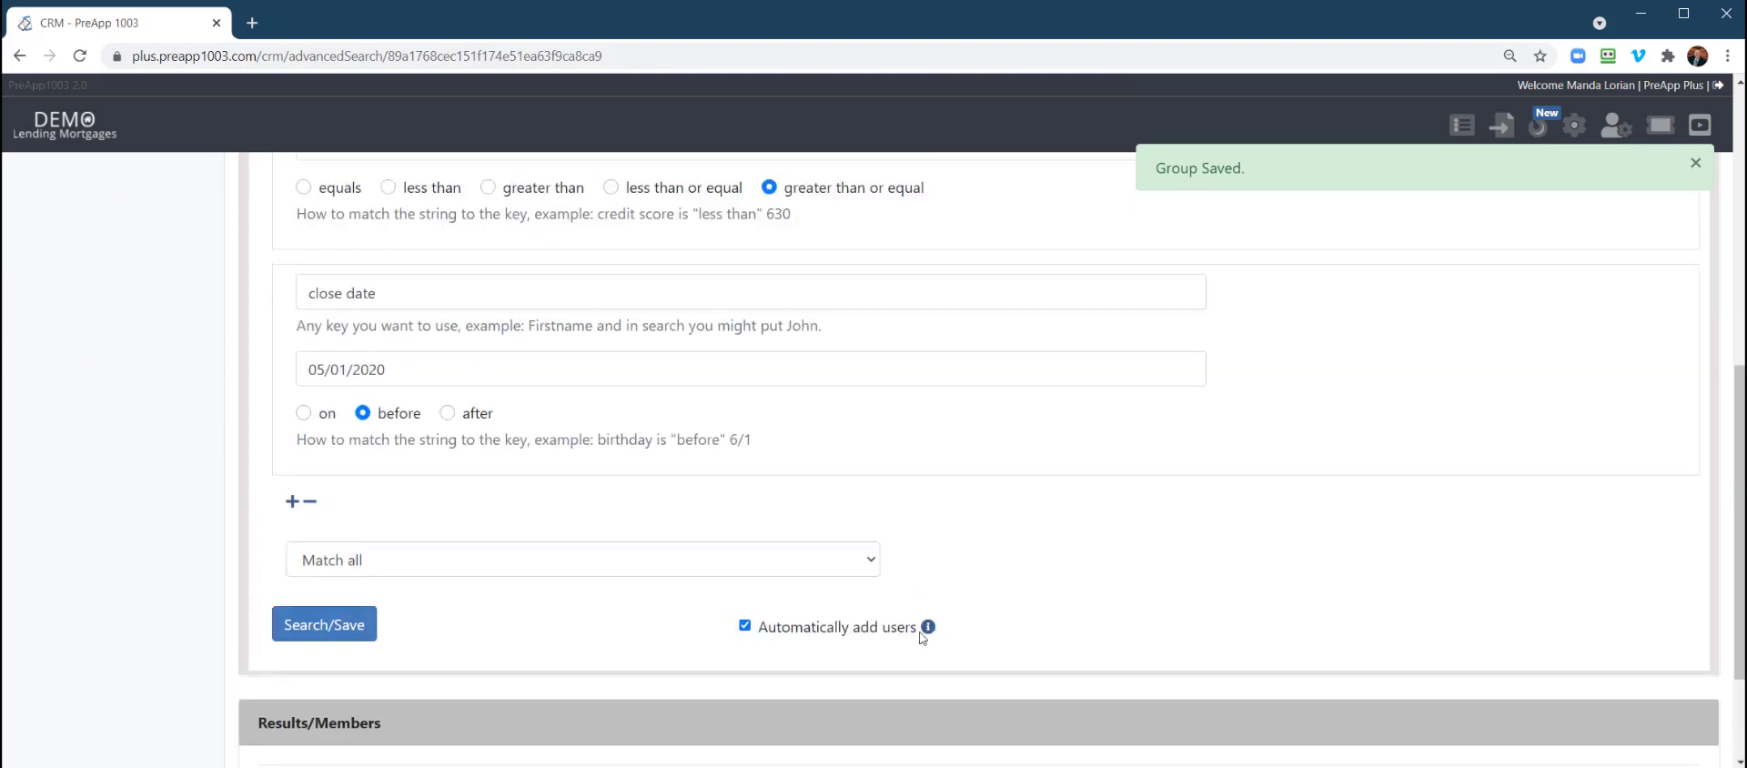
pyautogui.scroll(3, 455, 424)
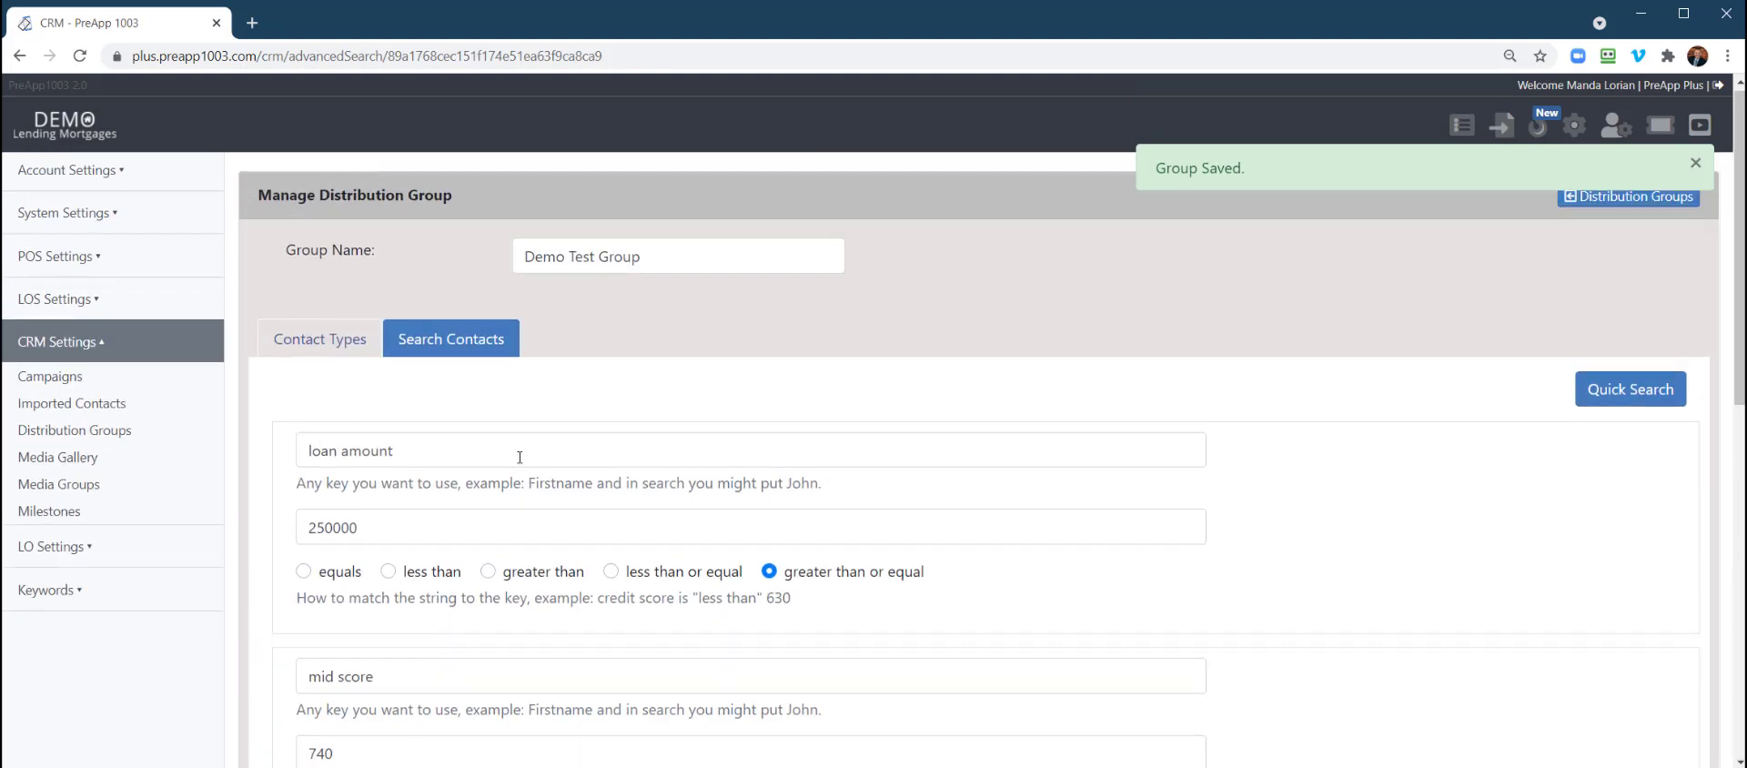
pyautogui.click(1607, 205)
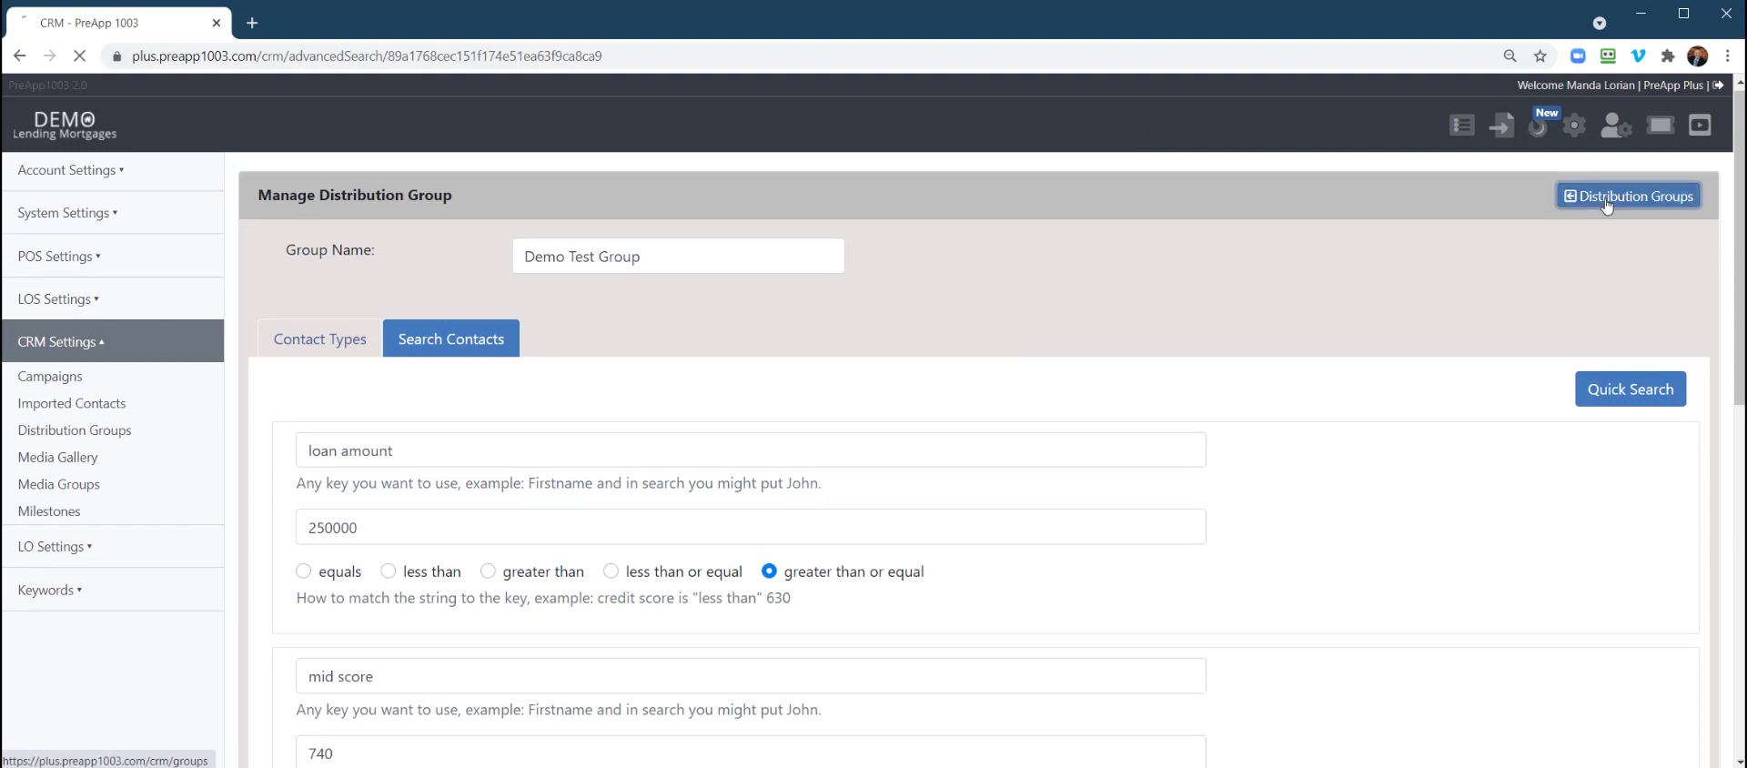
# Switch the Demo Test Group on and back off in the distribution groups list
pyautogui.scroll(-4, 967, 431)
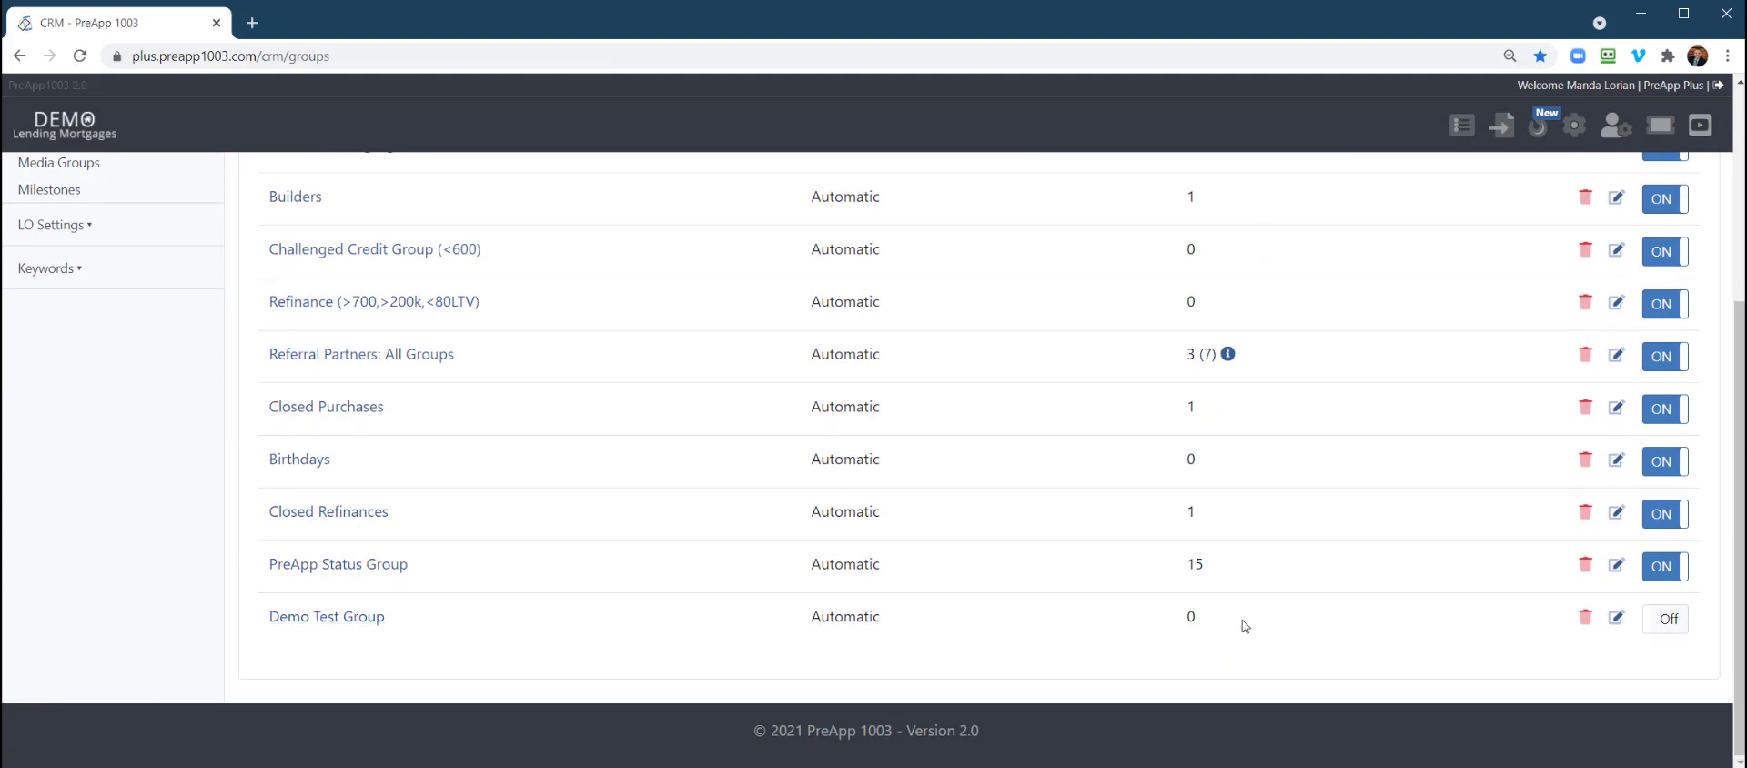
pyautogui.doubleClick(1192, 617)
pyautogui.click(1671, 628)
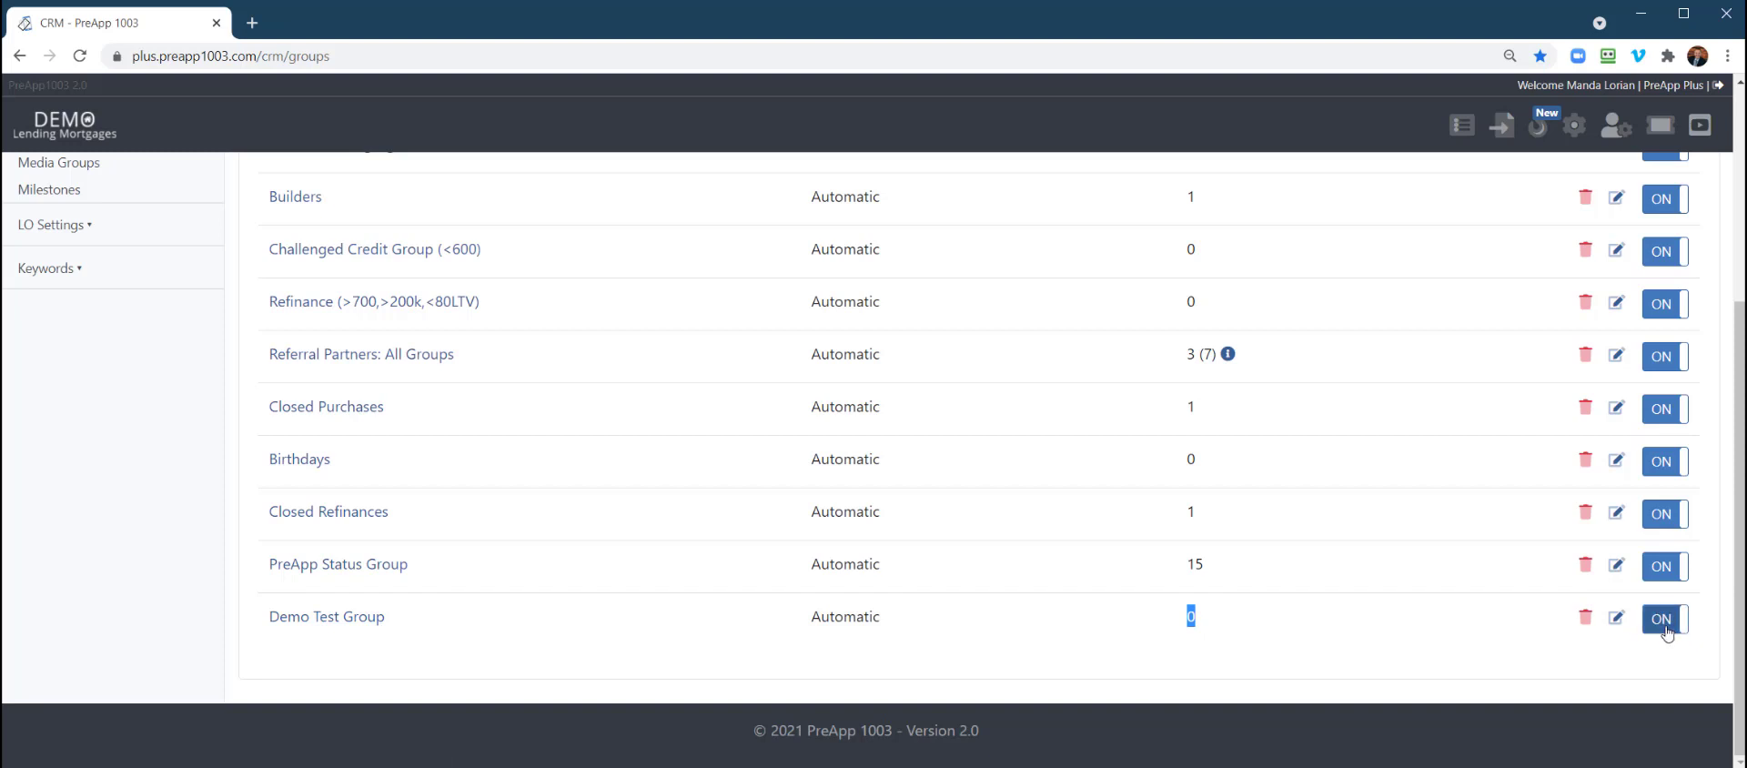
pyautogui.click(1667, 627)
# Check how contacts are added to the All System Contacts group and view the information on its contact count
pyautogui.scroll(4, 792, 519)
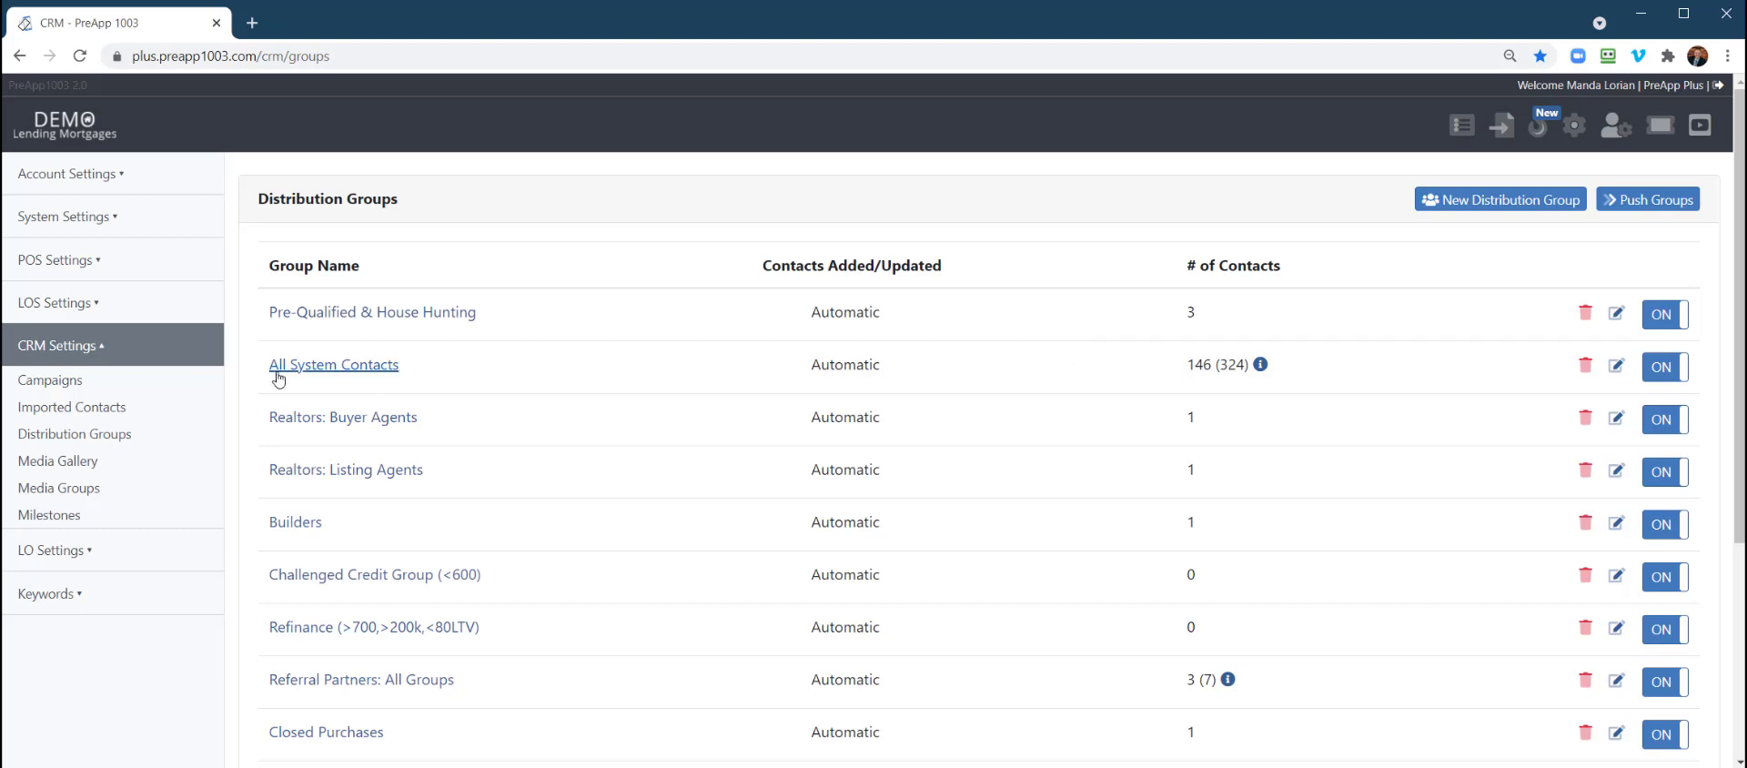
pyautogui.moveTo(800, 370); pyautogui.dragTo(908, 371)
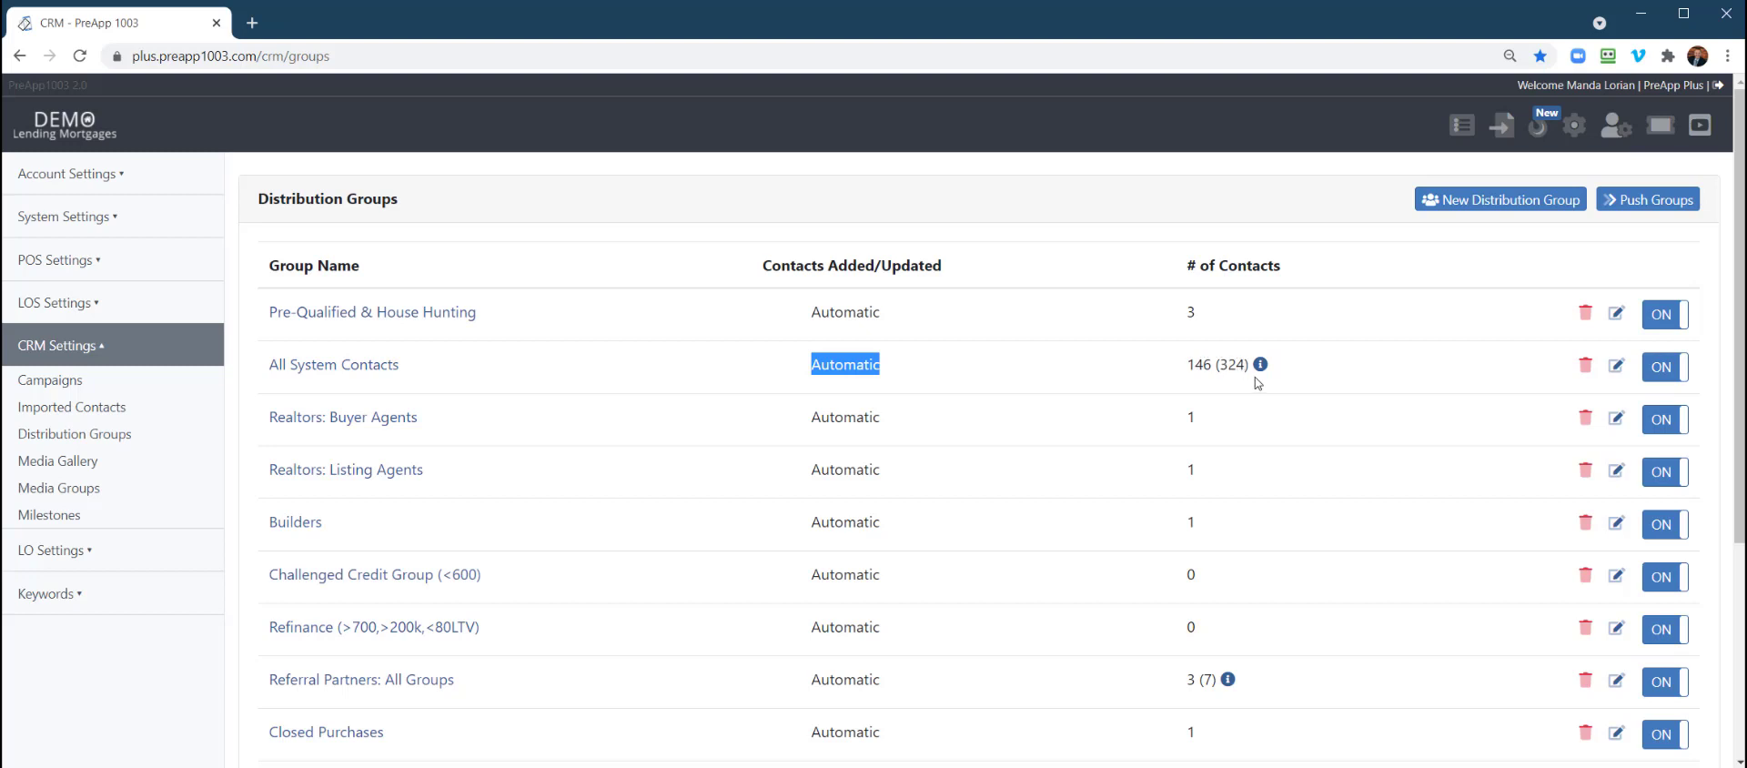
pyautogui.moveTo(1262, 366)
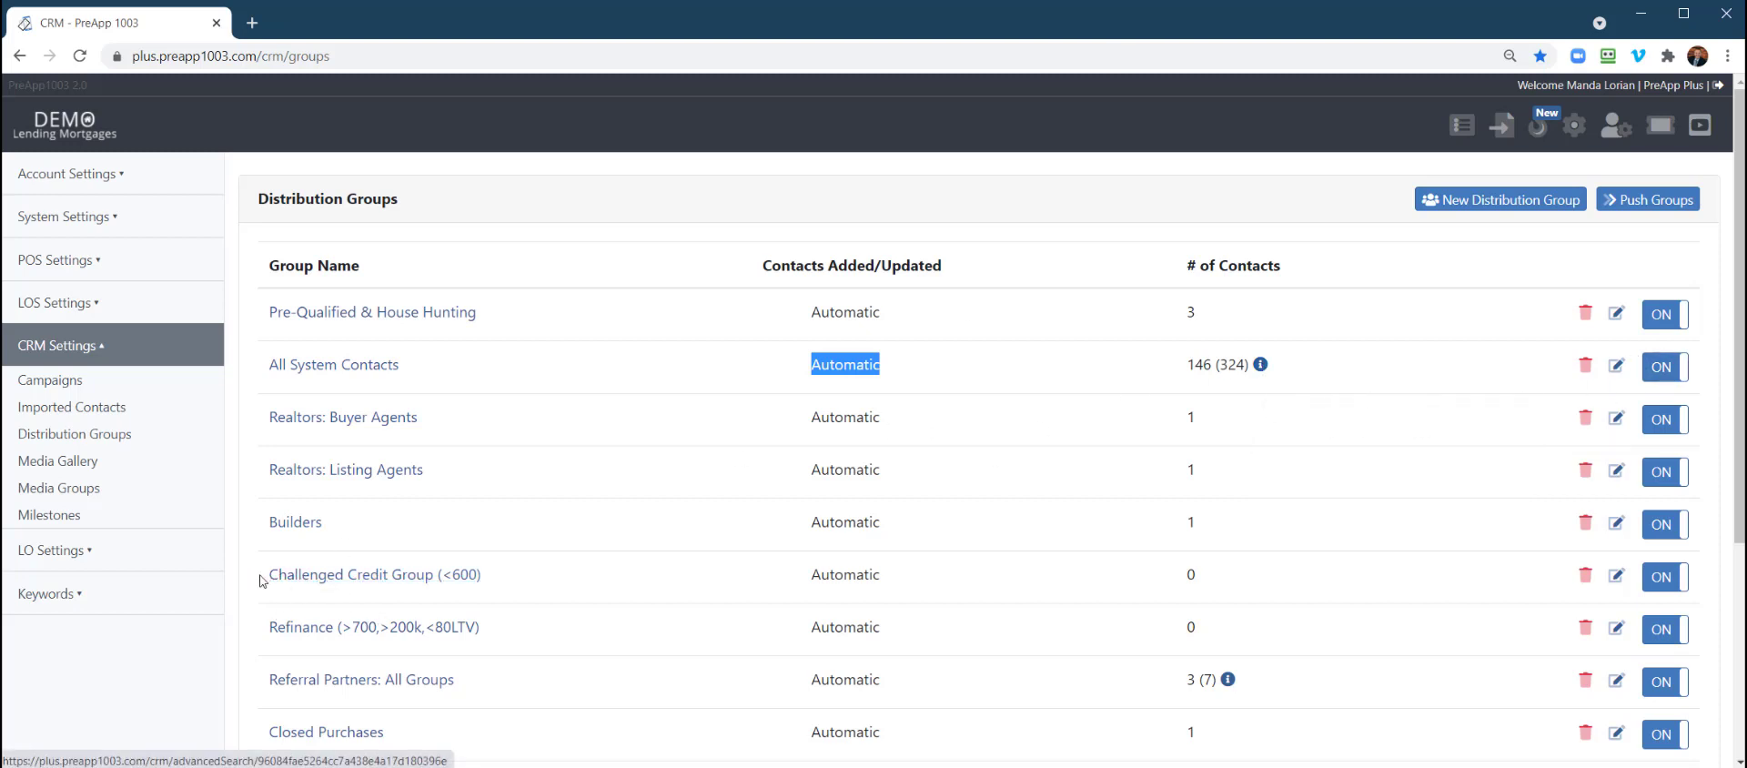
# Open the Challenged Credit Group (<600) to review its search criterion, and return to the distribution groups list
pyautogui.click(1618, 577)
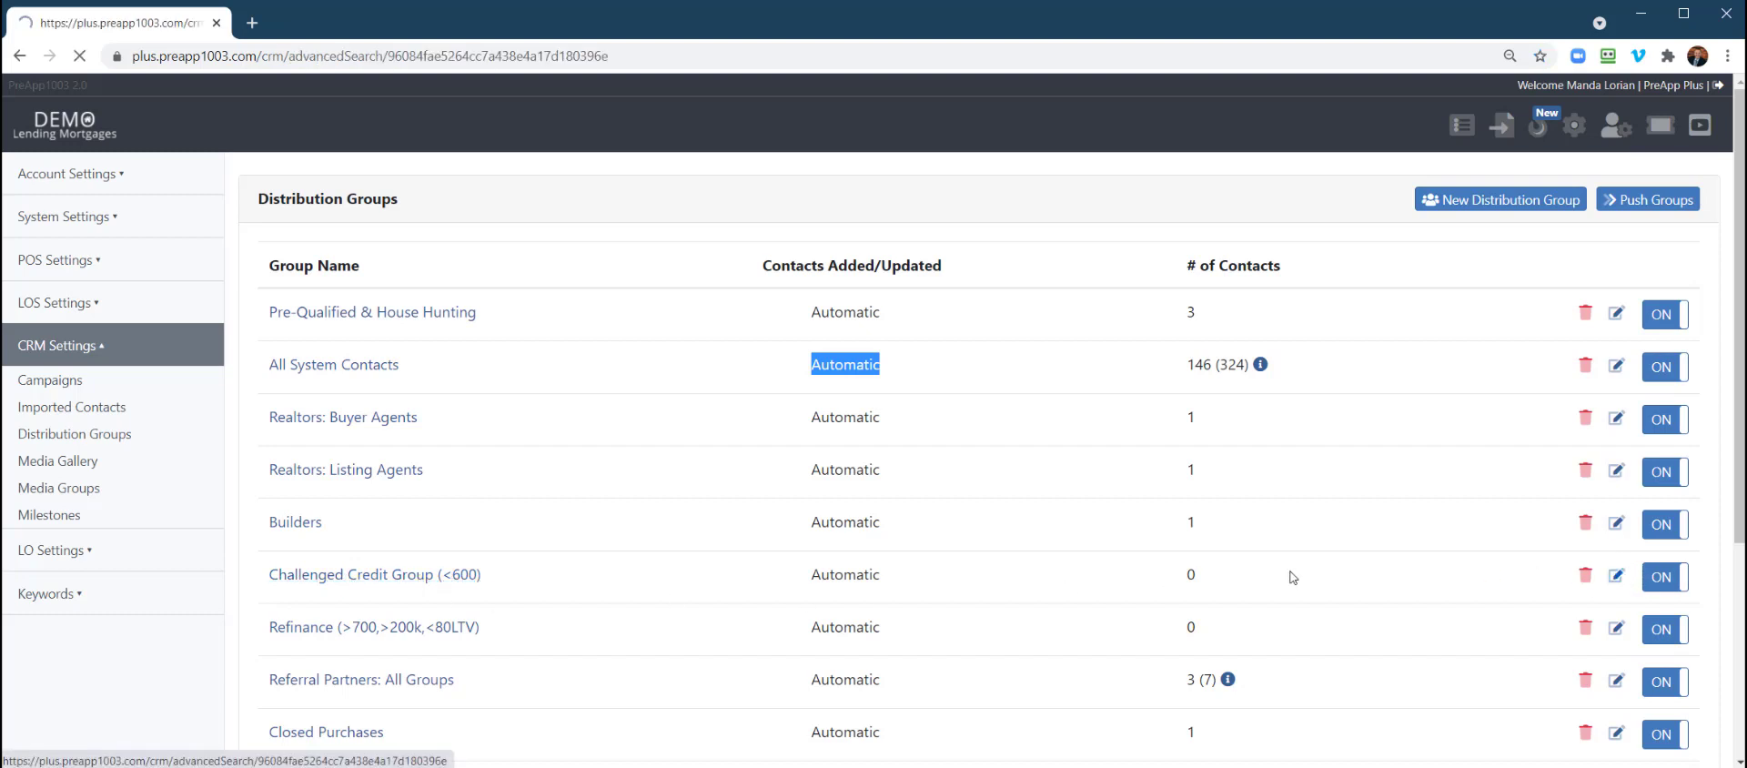
pyautogui.doubleClick(333, 530)
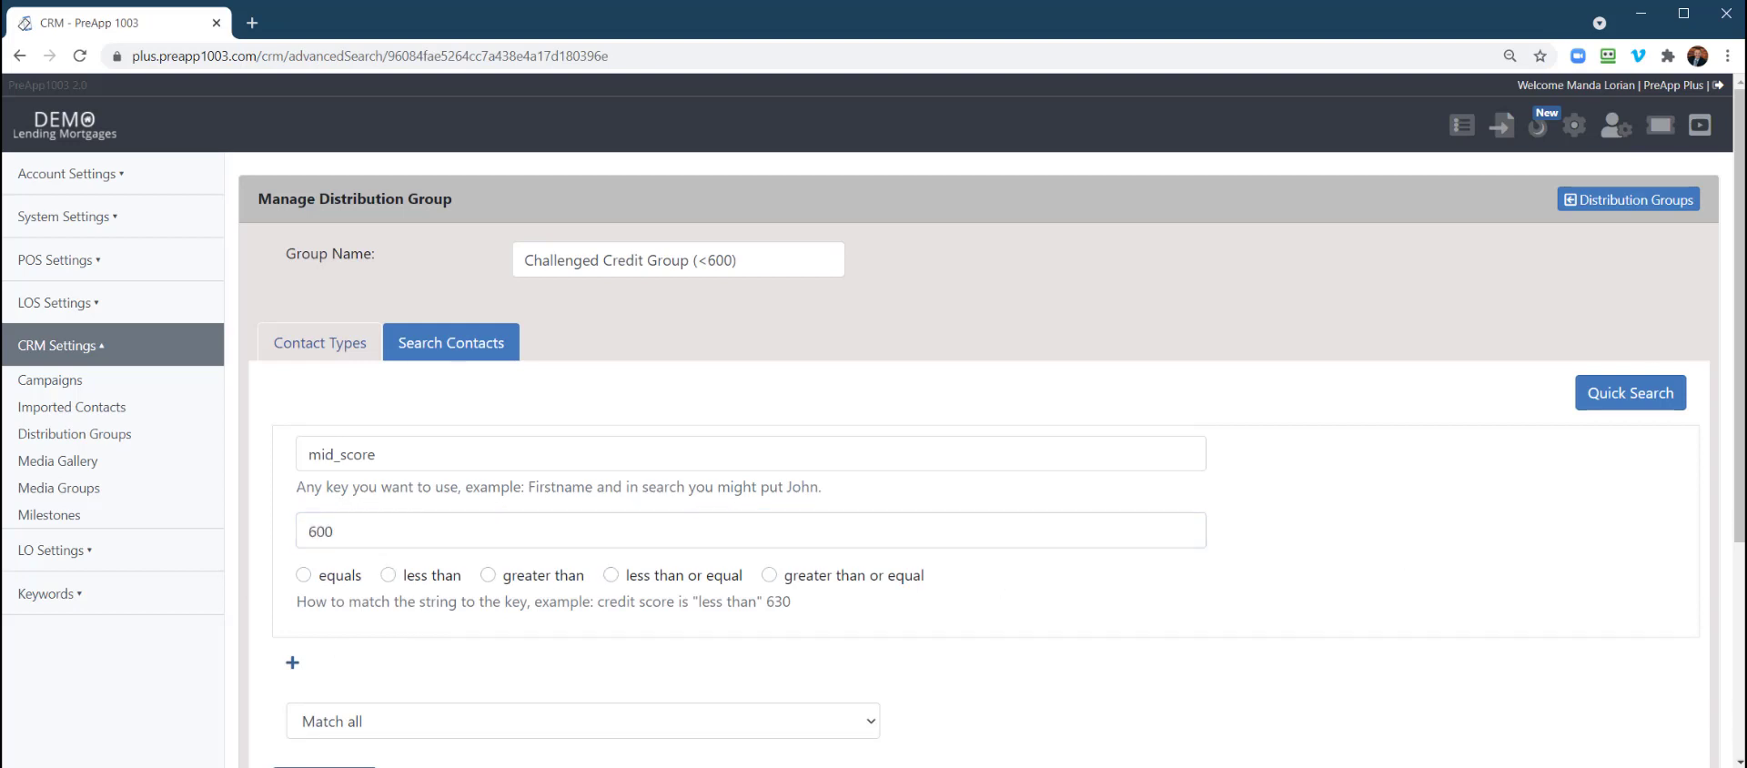
pyautogui.click(1638, 200)
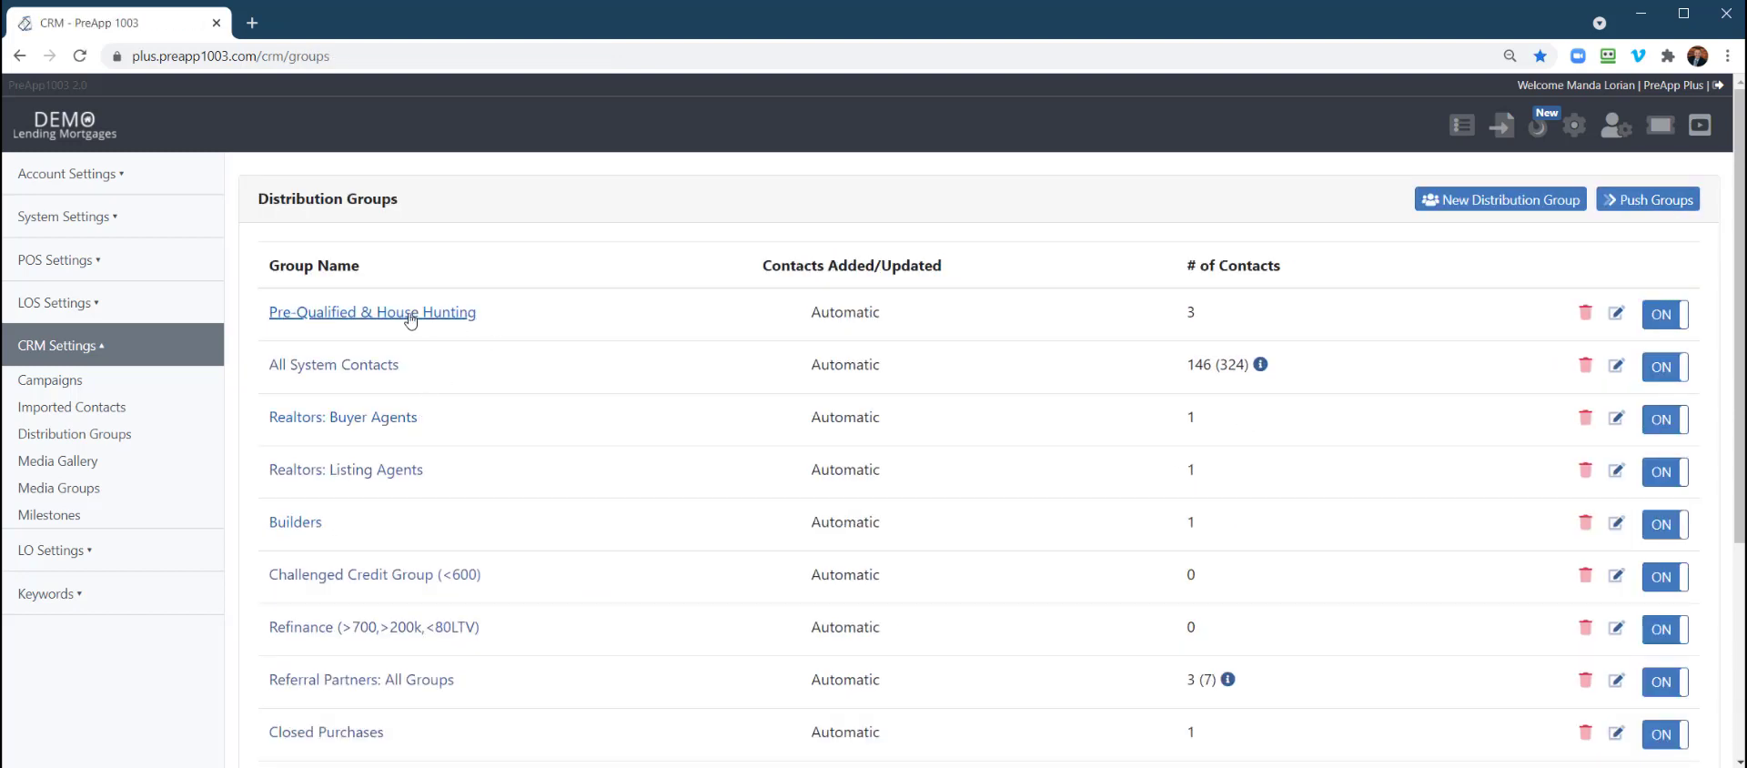
pyautogui.scroll(-2, 488, 472)
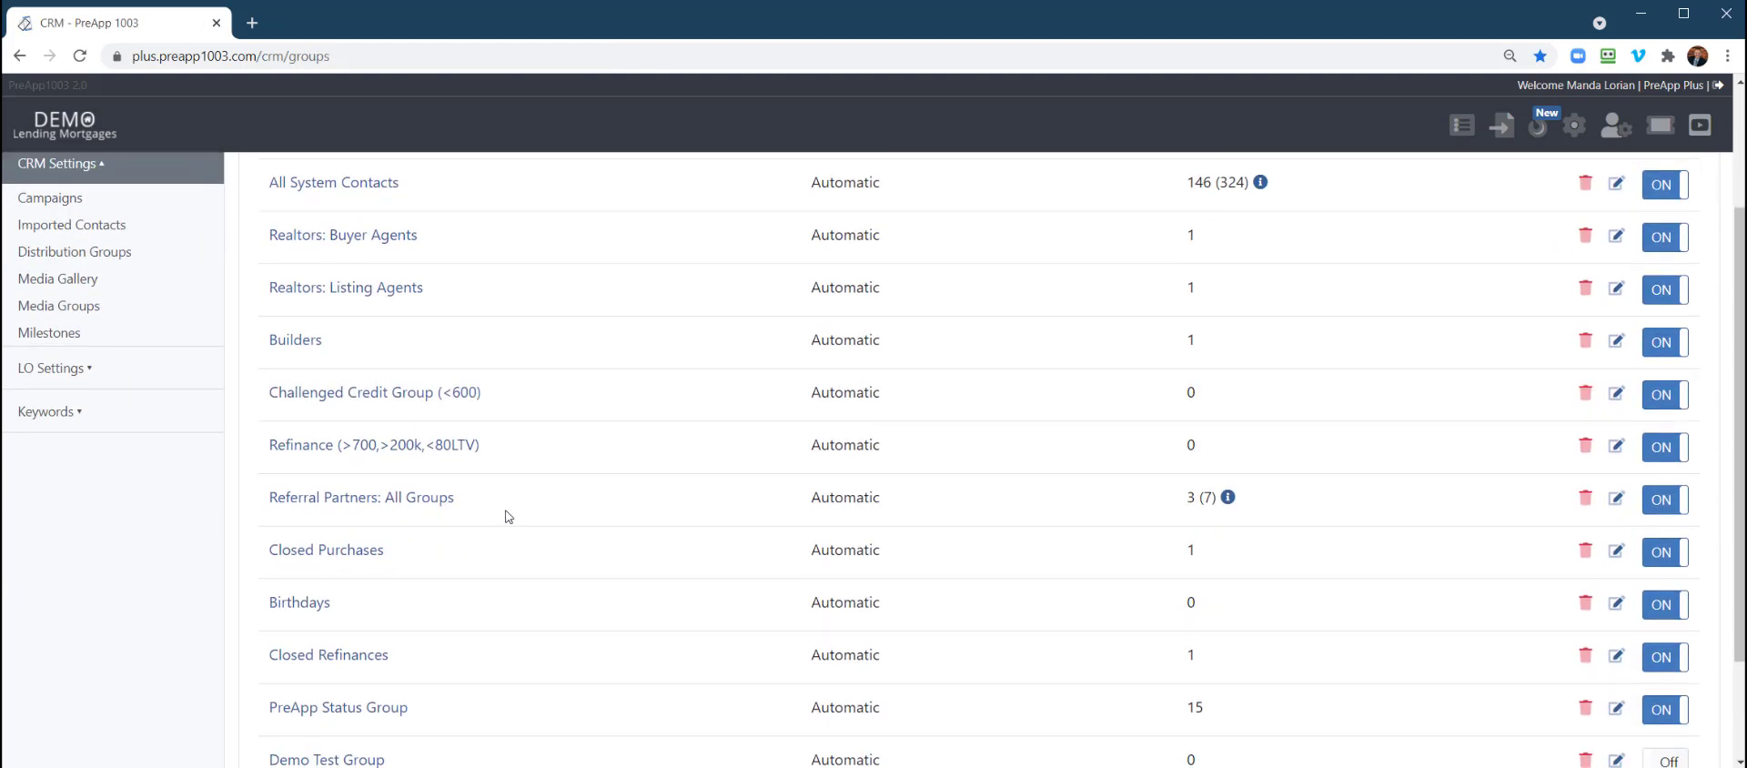
# Check the support options for submitting an idea and creating a ticket, and close them without choosing one
pyautogui.scroll(-2, 508, 516)
pyautogui.scroll(4, 508, 514)
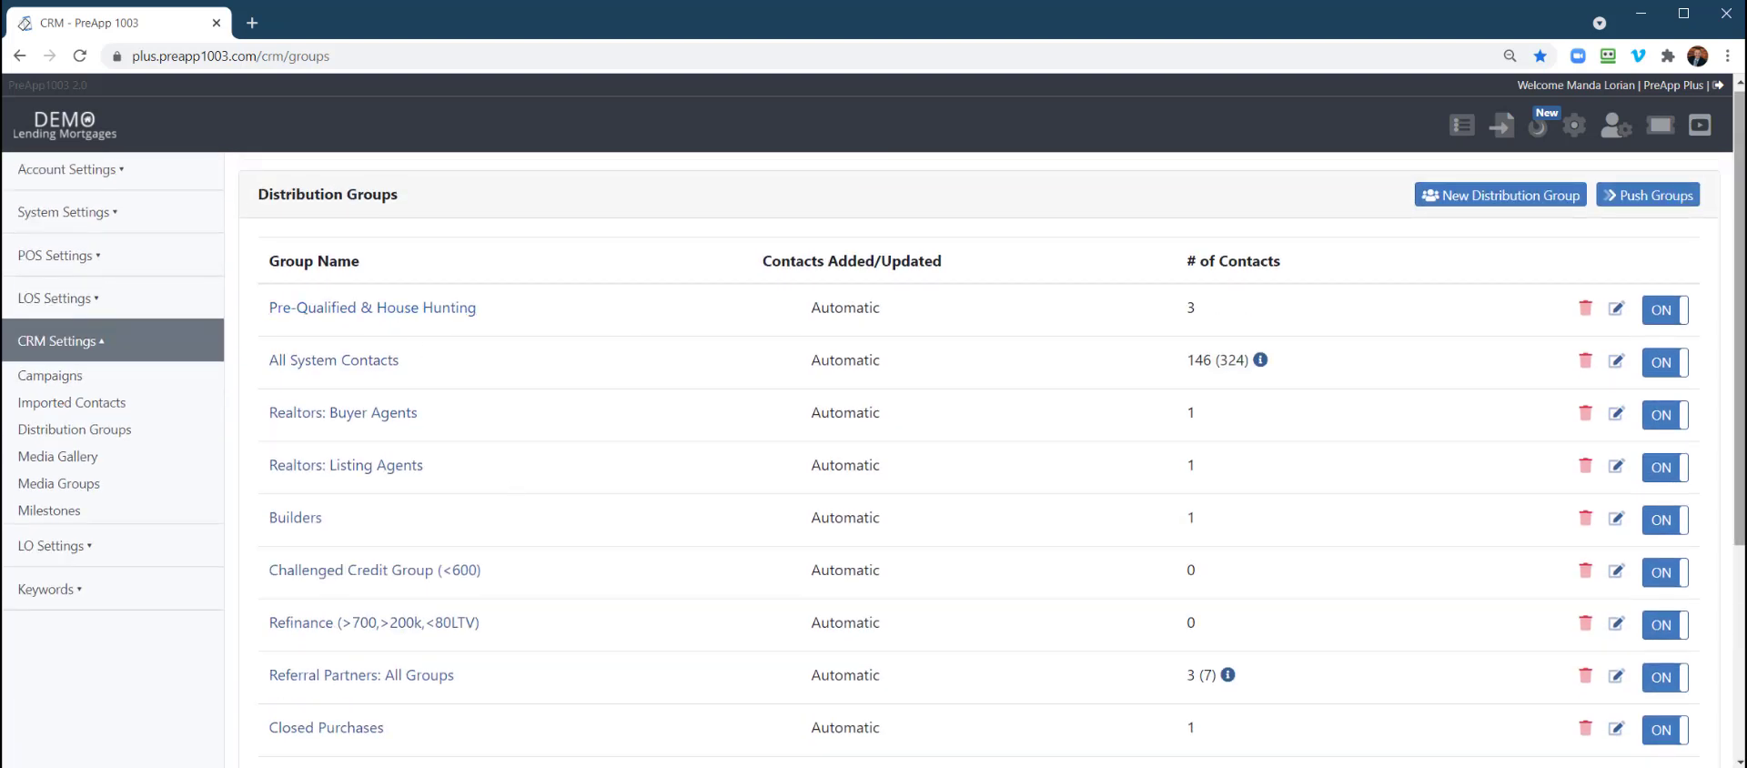
pyautogui.click(1669, 129)
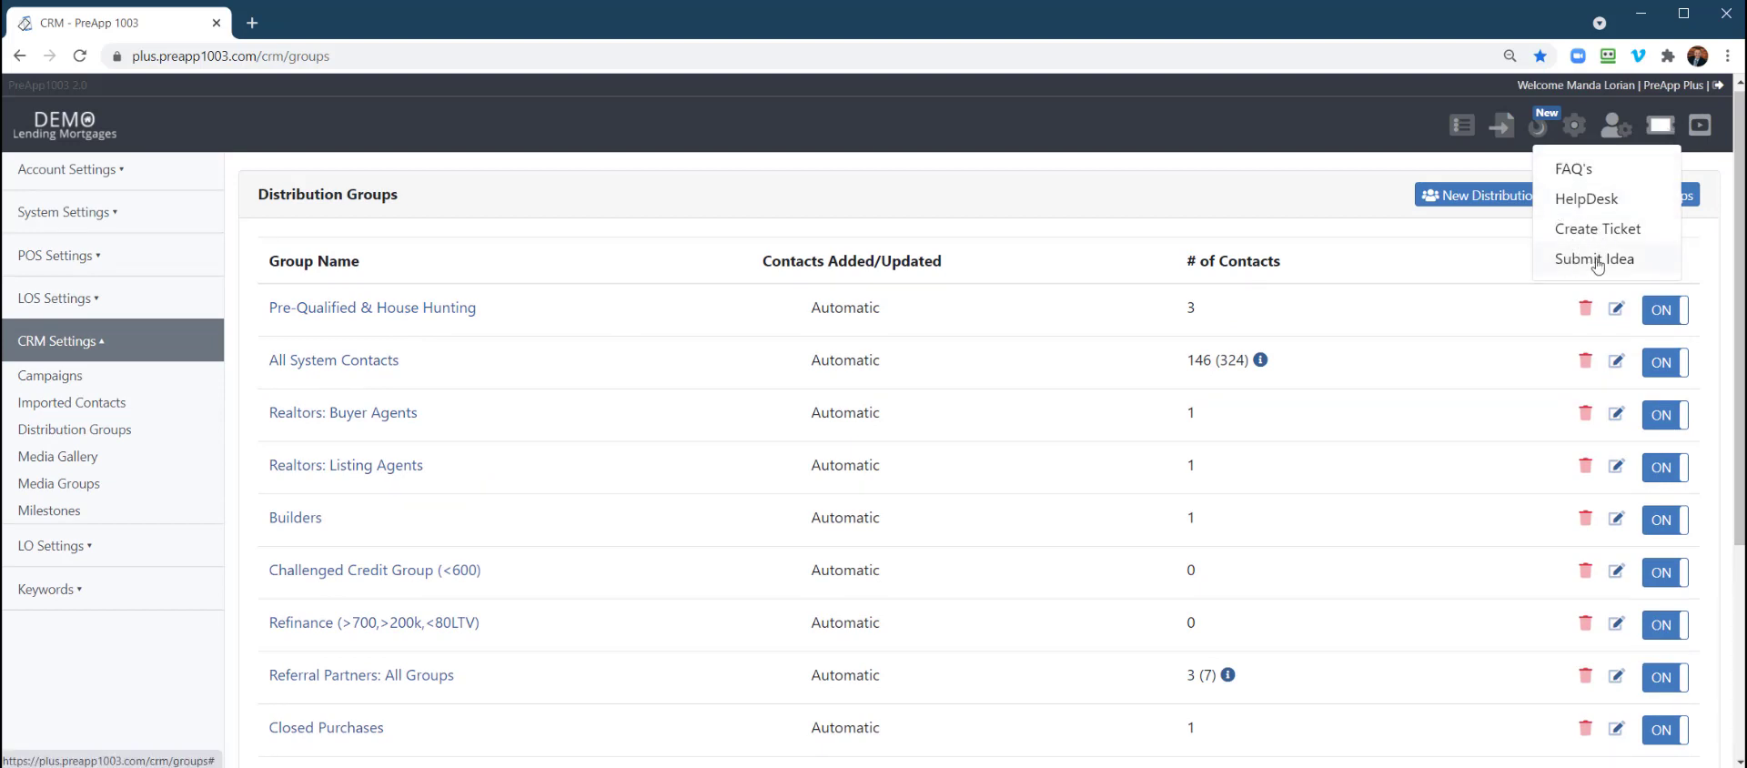
pyautogui.click(982, 182)
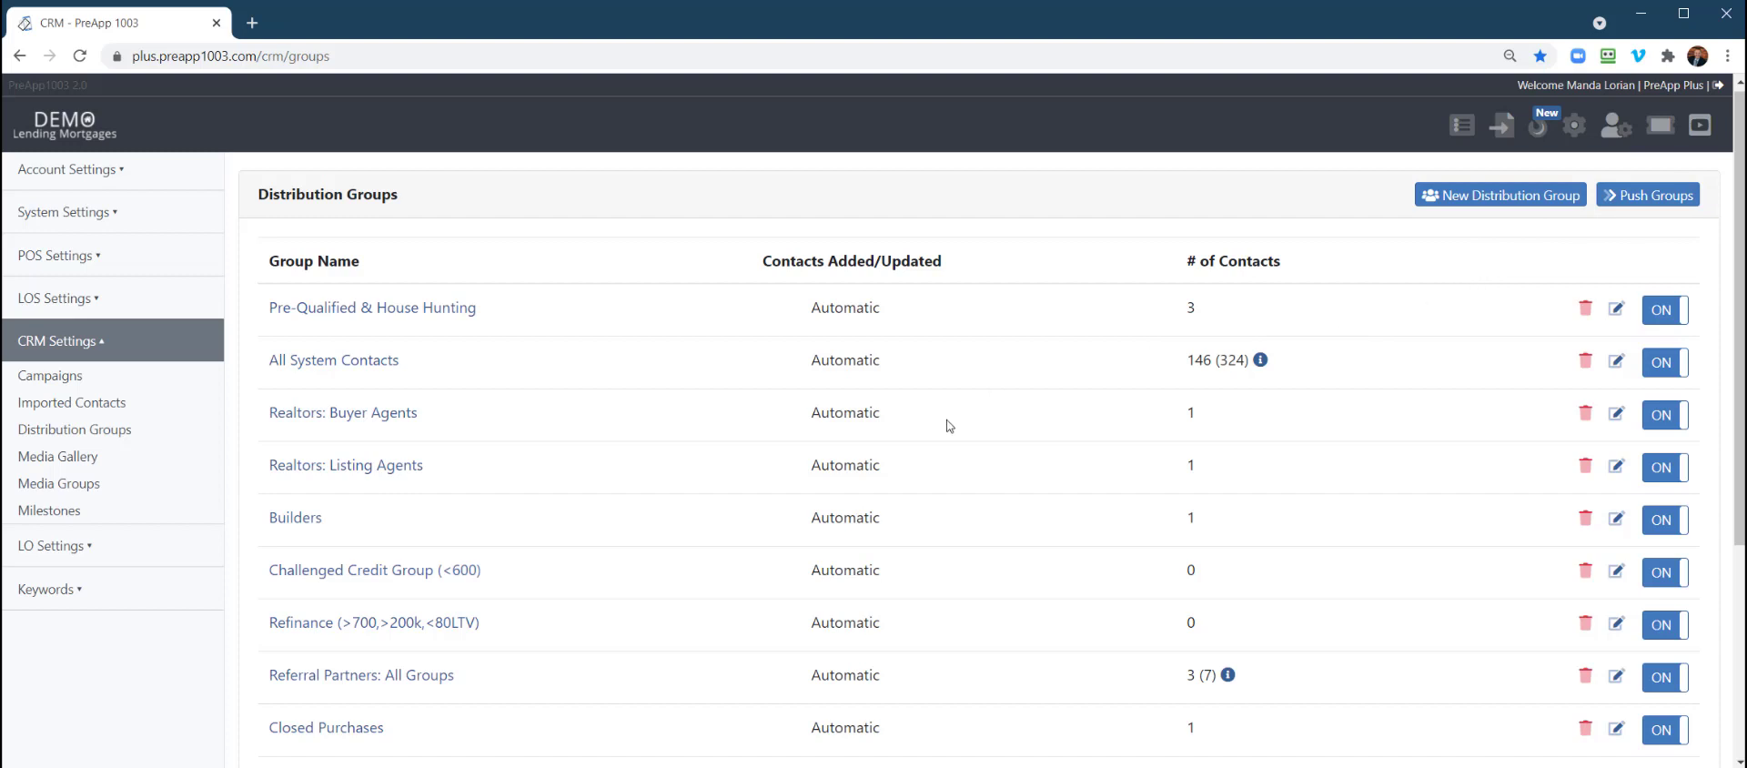
pyautogui.scroll(-1, 951, 423)
pyautogui.scroll(1, 978, 422)
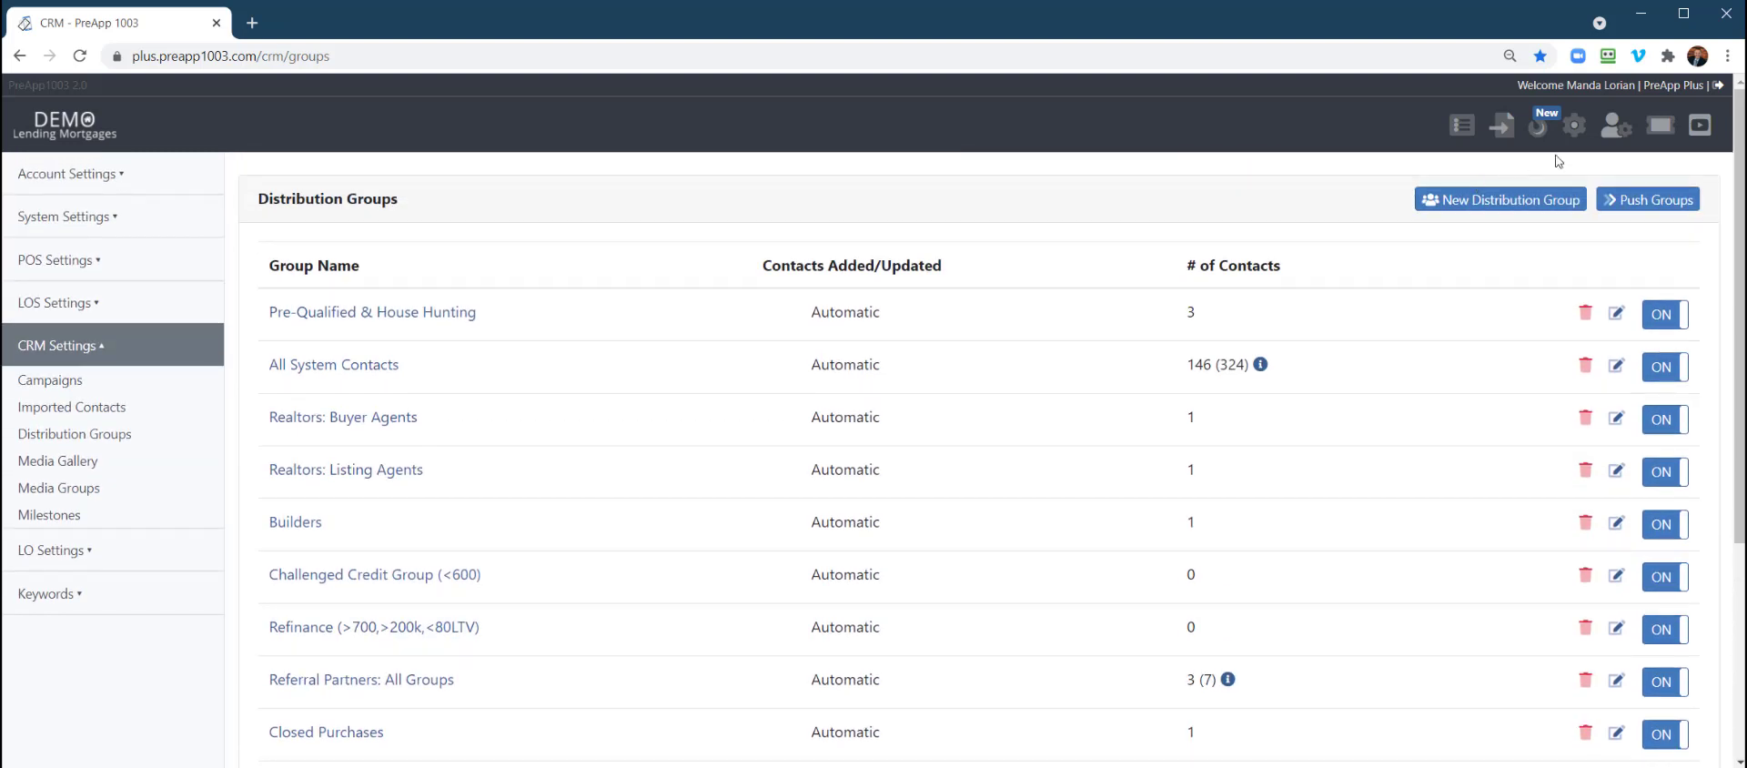
pyautogui.click(1653, 135)
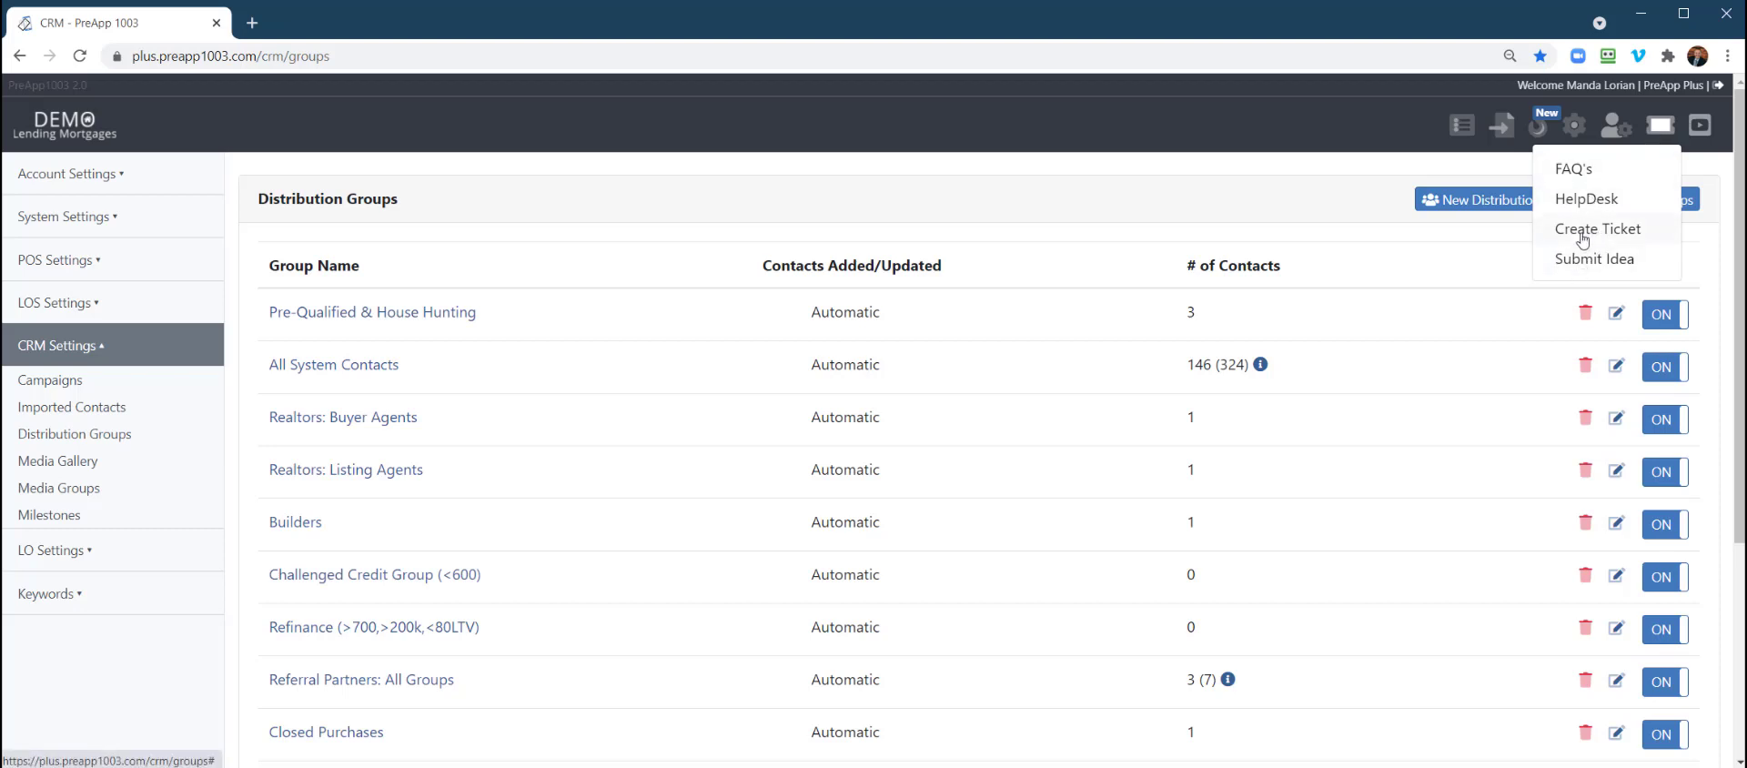
pyautogui.click(1090, 217)
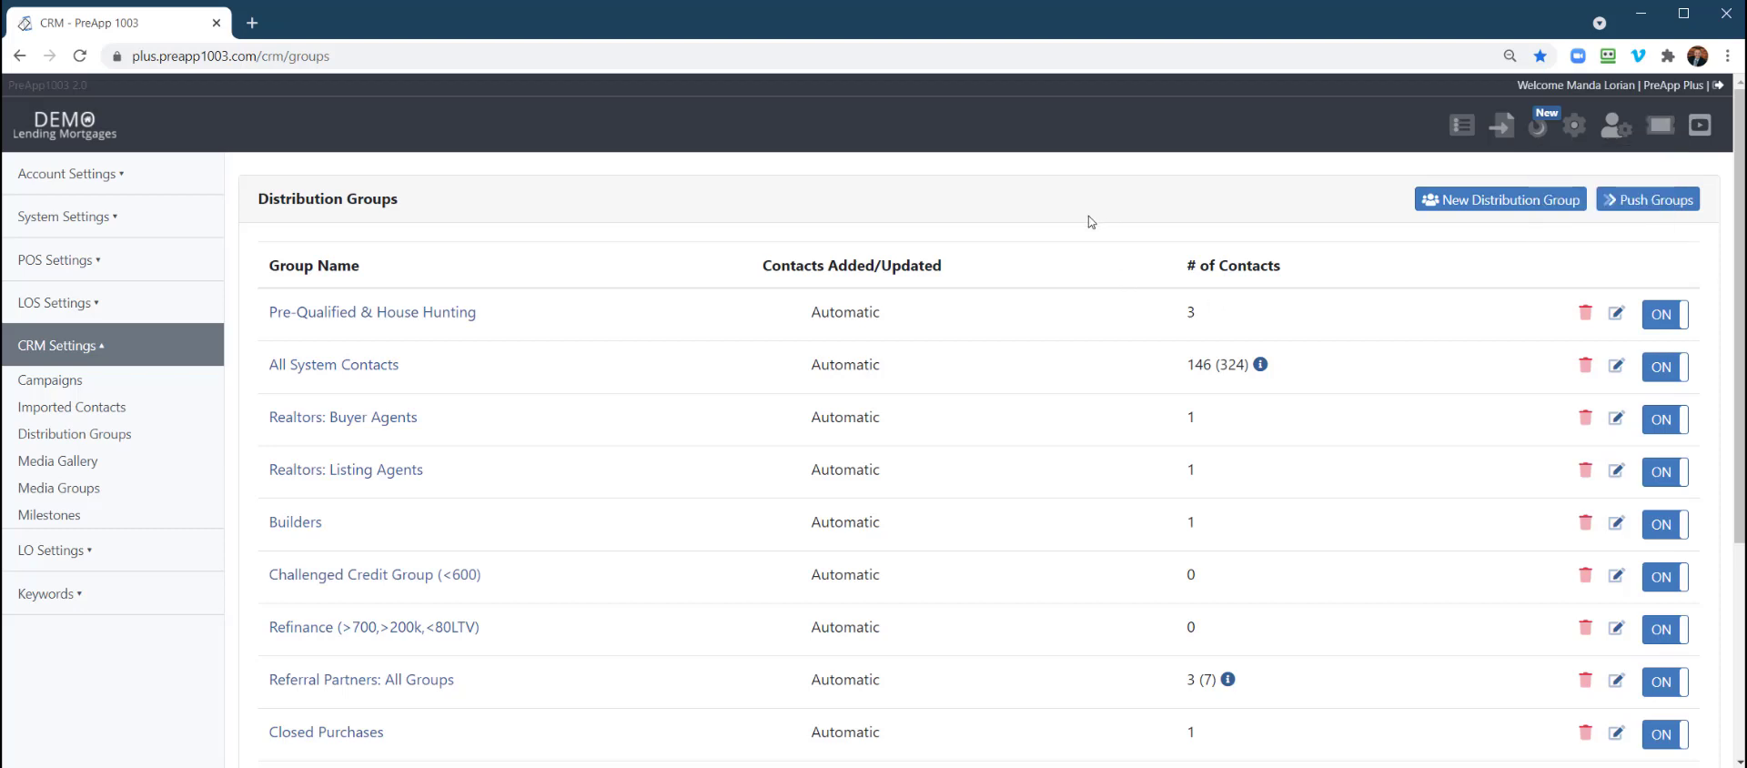